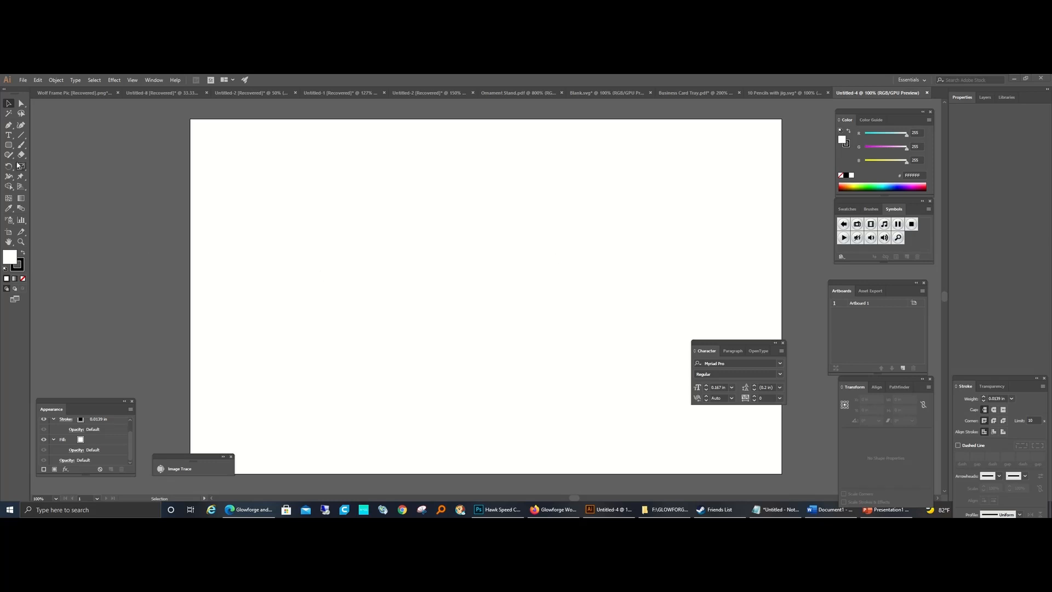
Step: Draw a long horizontal rectangle about 0.6 in high across the middle of the artboard and set its width to 7.5 in
drag(9, 145, 29, 149)
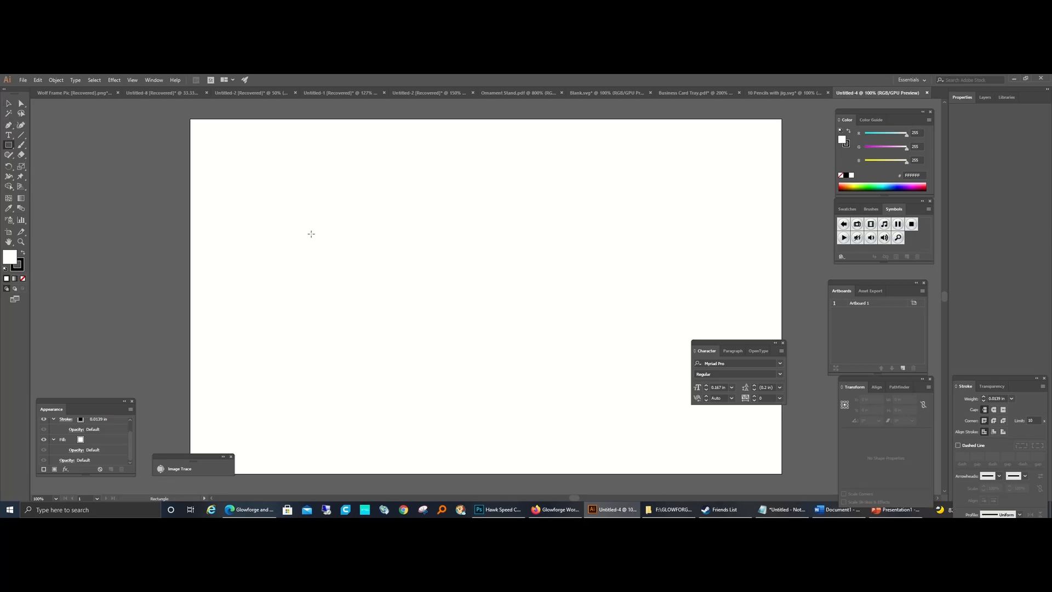
drag(287, 236, 608, 254)
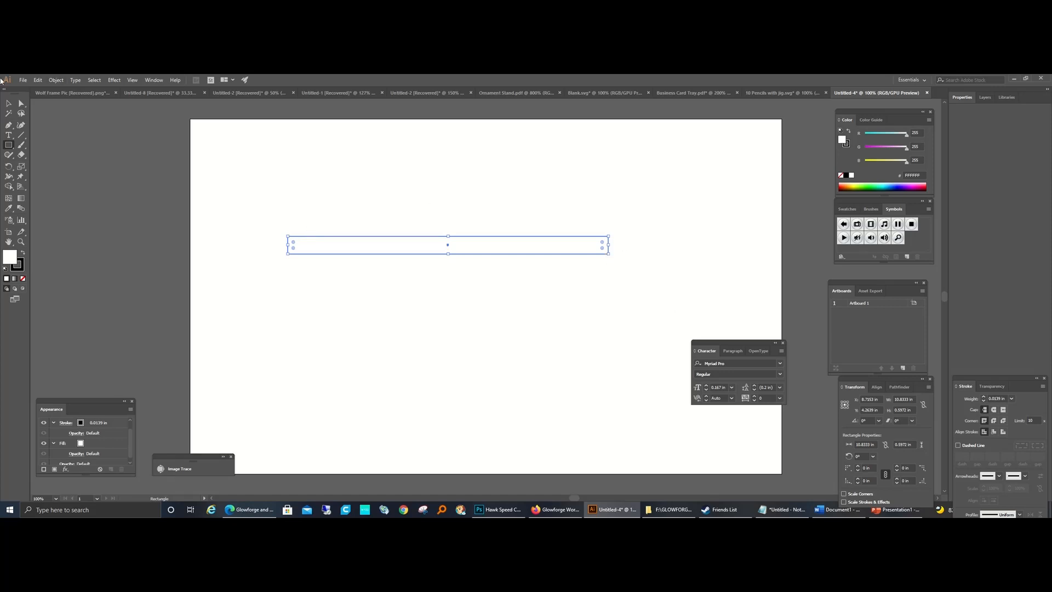
click(9, 103)
click(909, 398)
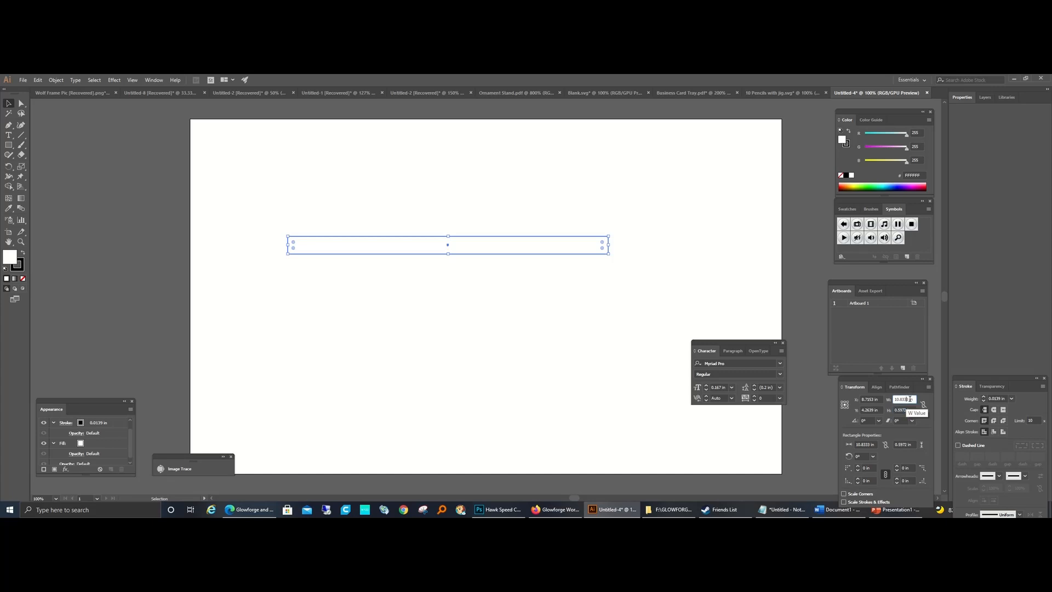
drag(910, 399, 815, 409)
text(7.5)
key(Return)
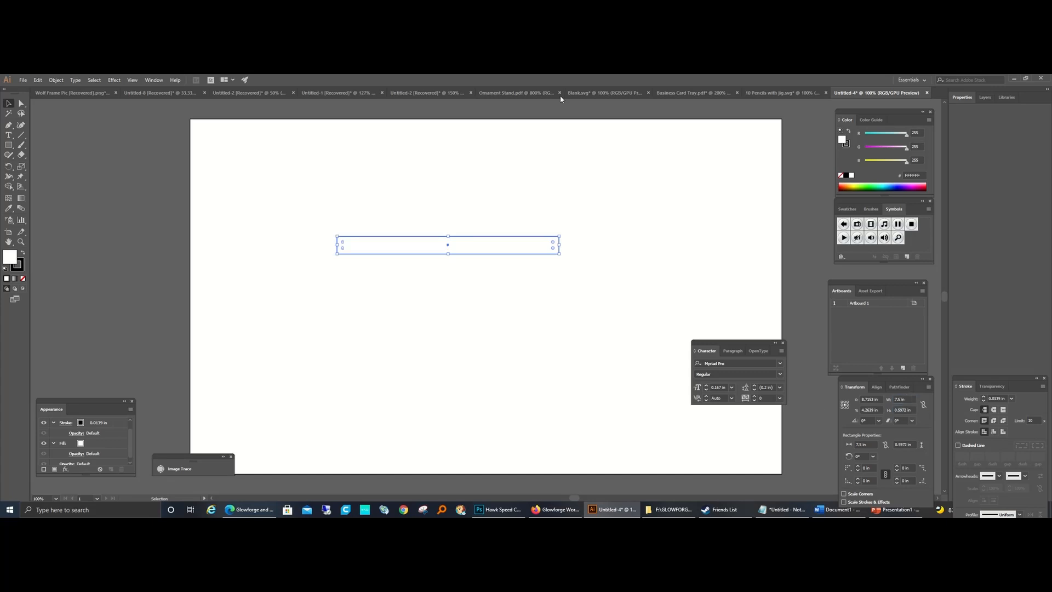
Step: Copy the height value of the lowest pencil group in the "10 Pencils with jig.svg" document
click(777, 92)
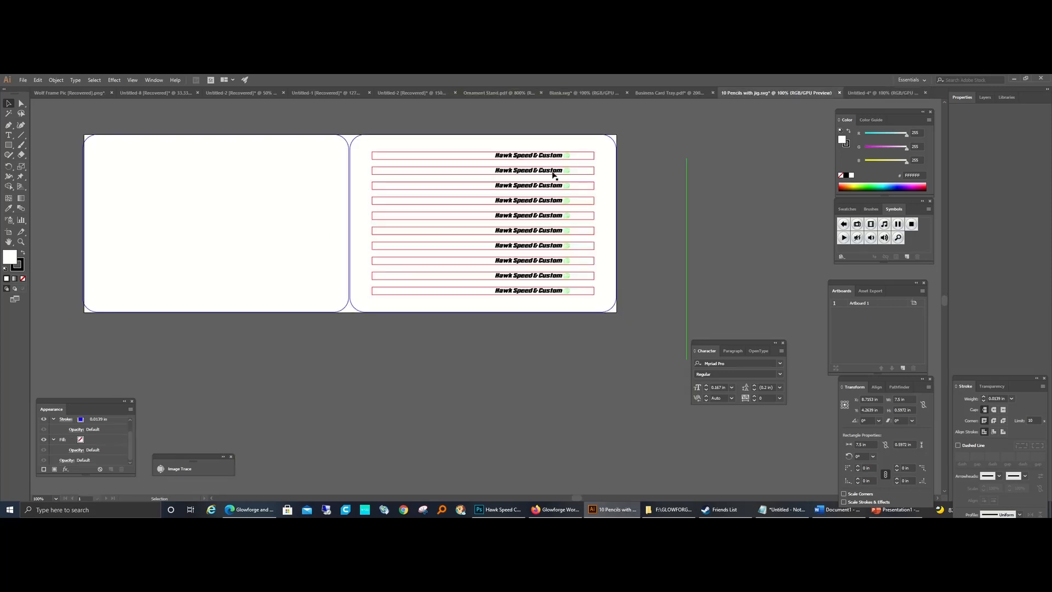
click(464, 295)
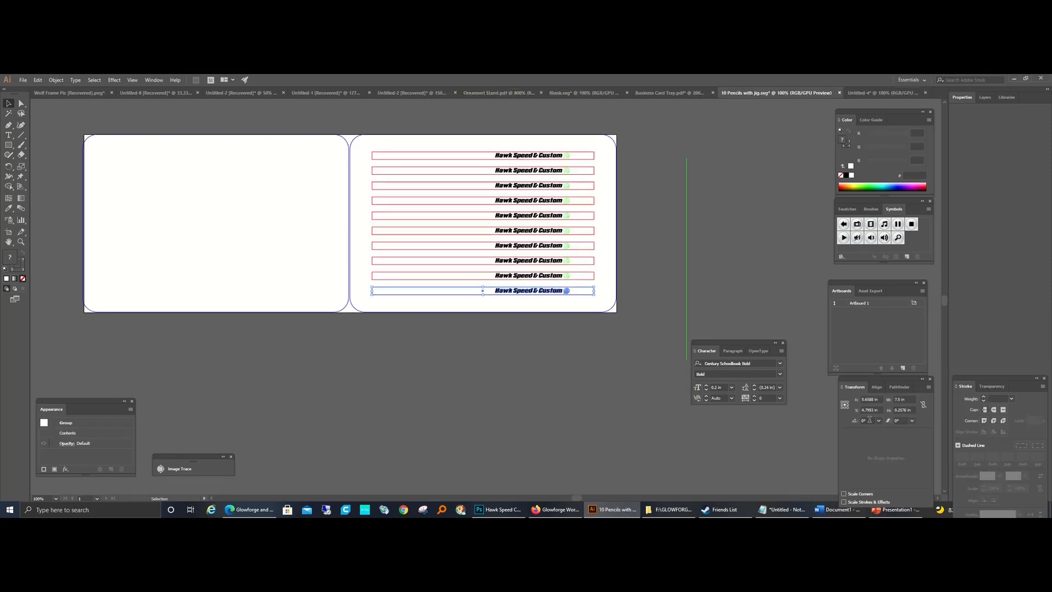
click(906, 409)
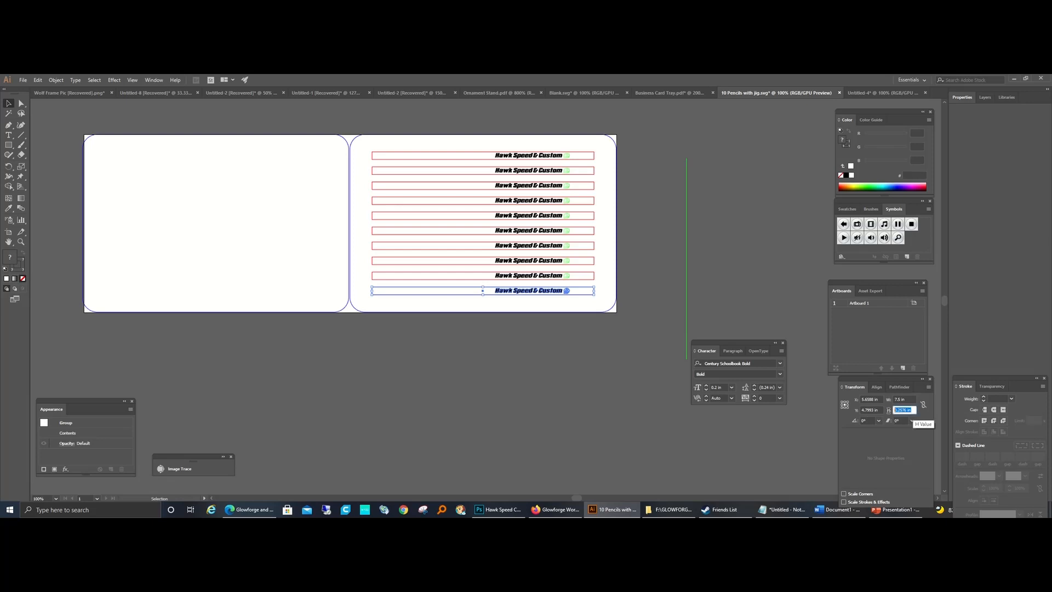
right_click(905, 409)
click(922, 321)
Step: Return to the Untitled-4 document and set the long rectangle's height to the copied 0.2576 in
click(889, 94)
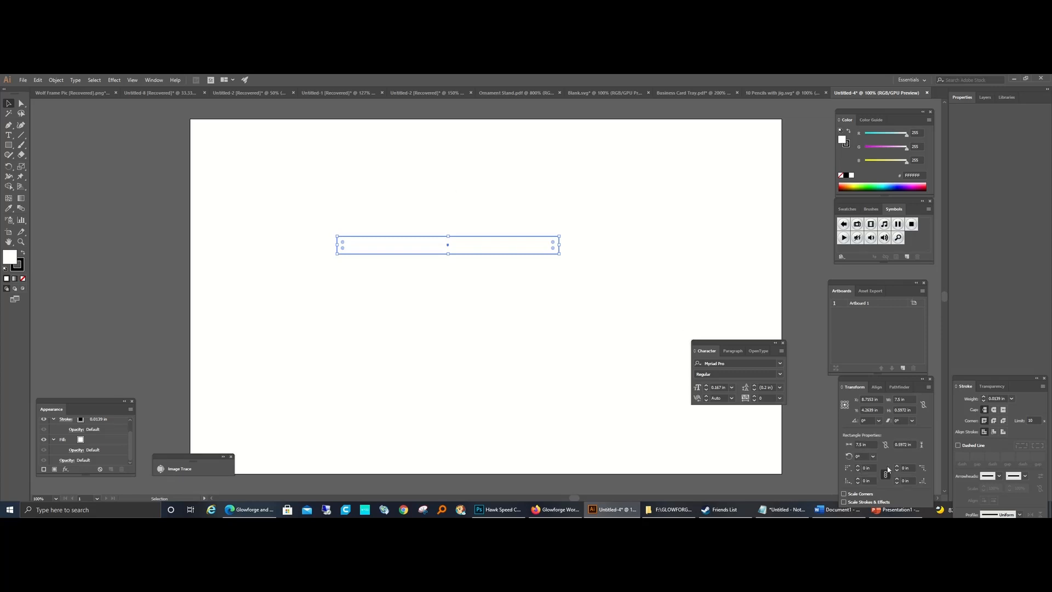
click(903, 410)
right_click(899, 410)
click(919, 332)
key(Return)
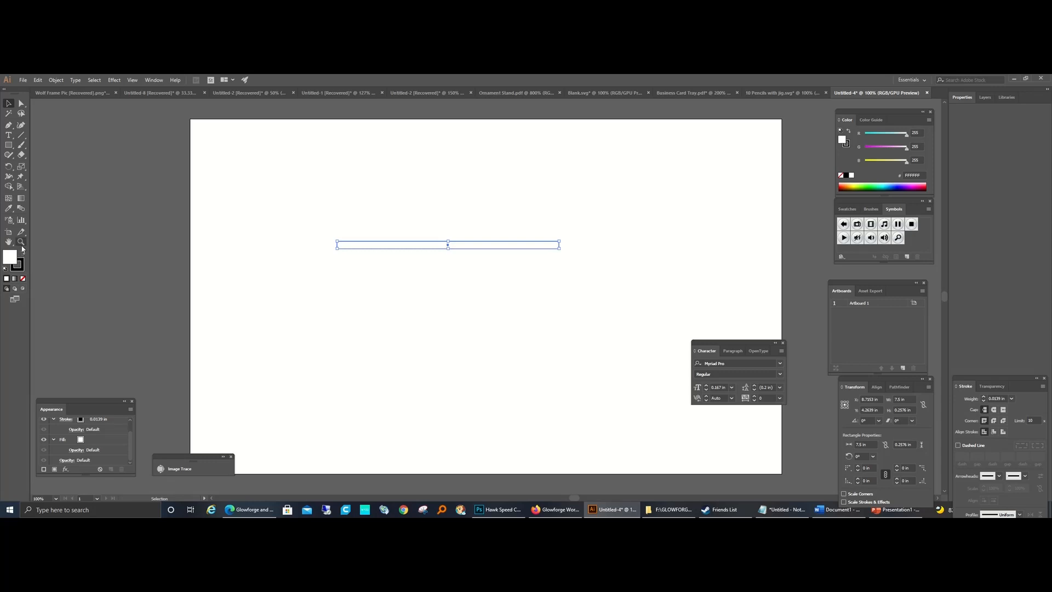
Step: Draw a small rectangle about 0.53 in wide and 0.21 in high above the long pencil rectangle
click(22, 243)
click(438, 251)
click(529, 280)
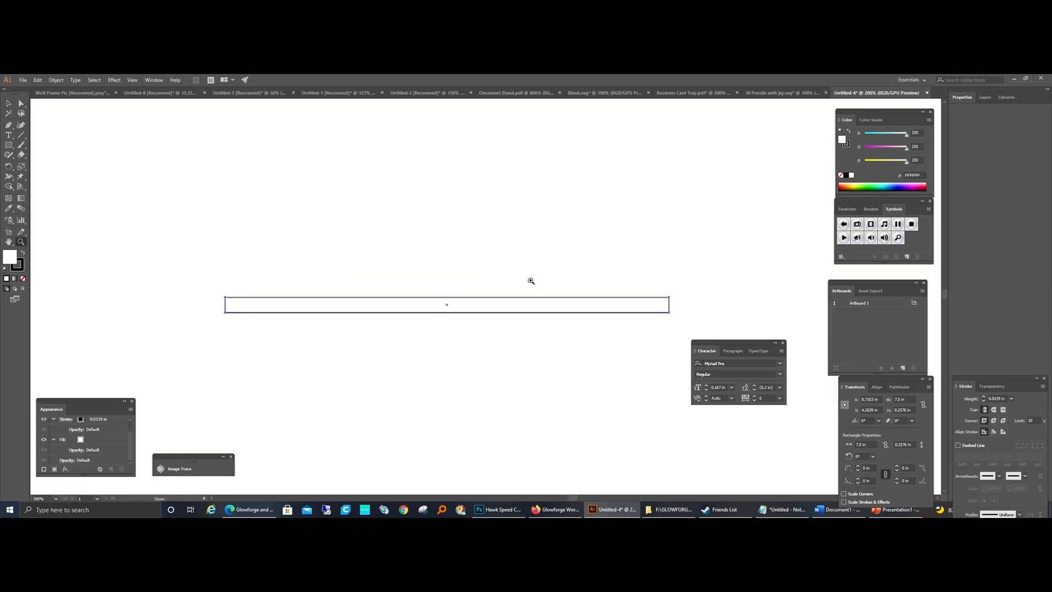
click(449, 308)
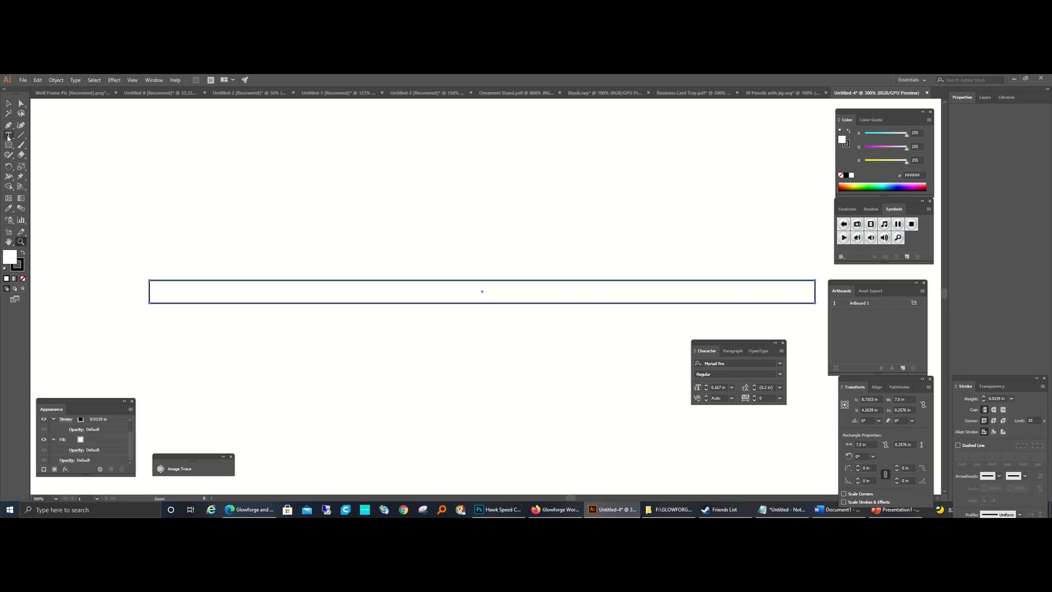
click(9, 145)
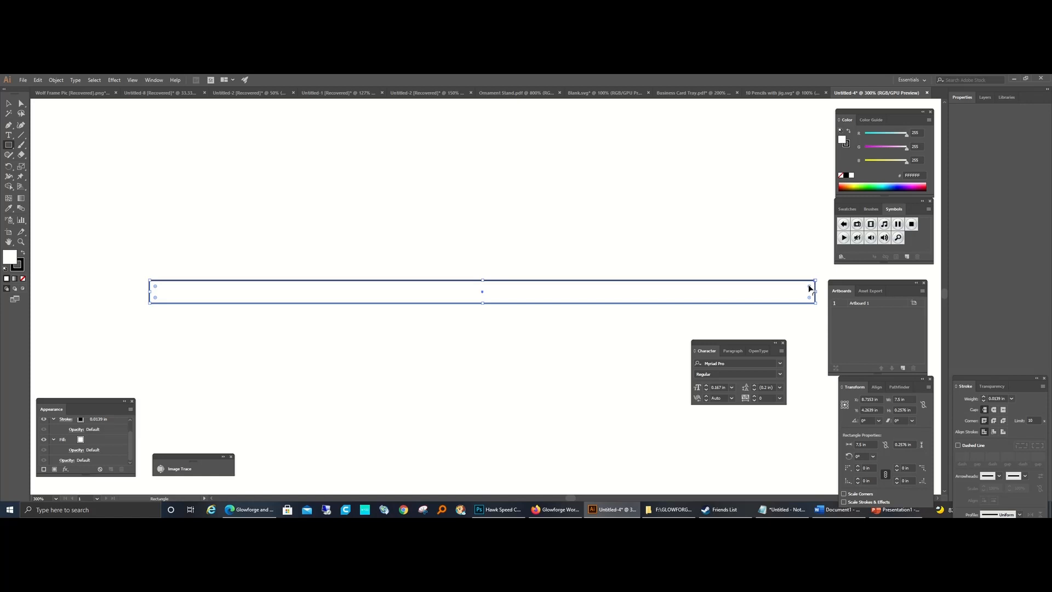
drag(397, 195, 444, 215)
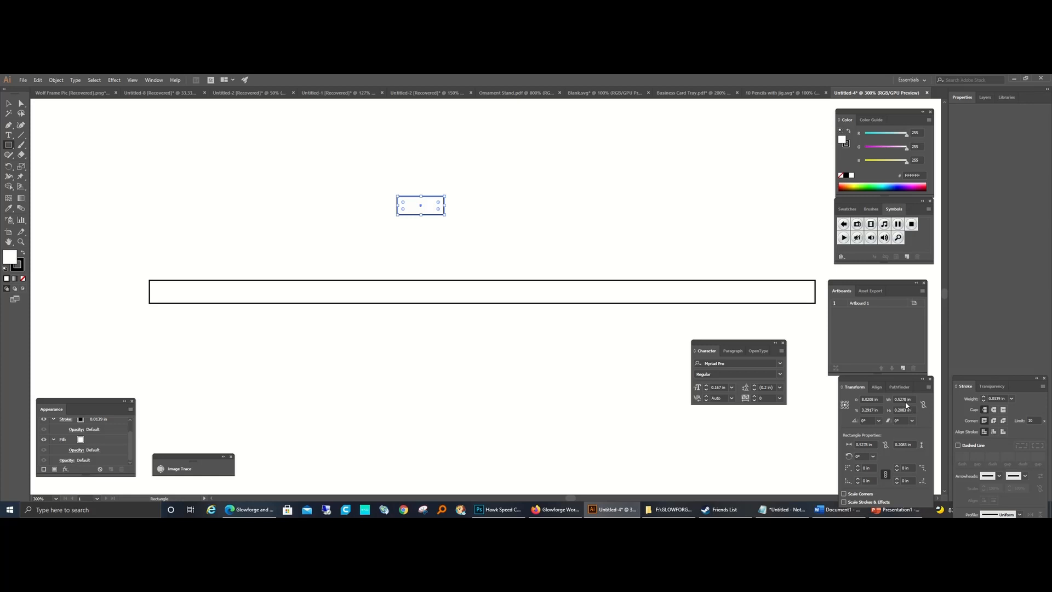
Step: Set the small rectangle's width to 1 in and its height to 0.5 in
click(903, 399)
text(1)
key(Return)
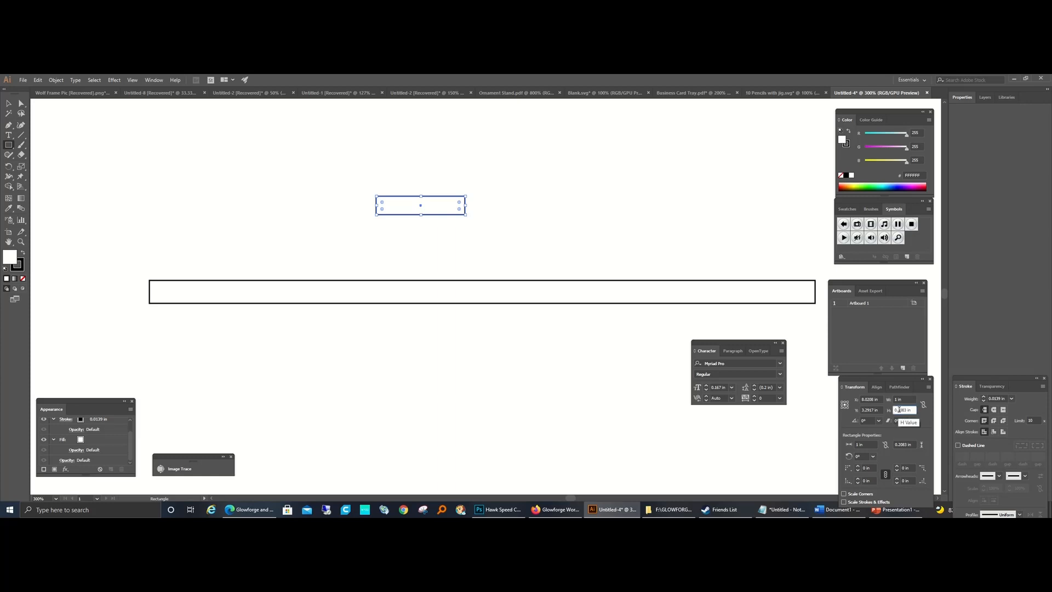
drag(908, 409, 879, 415)
key(BackSpace)
key(Return)
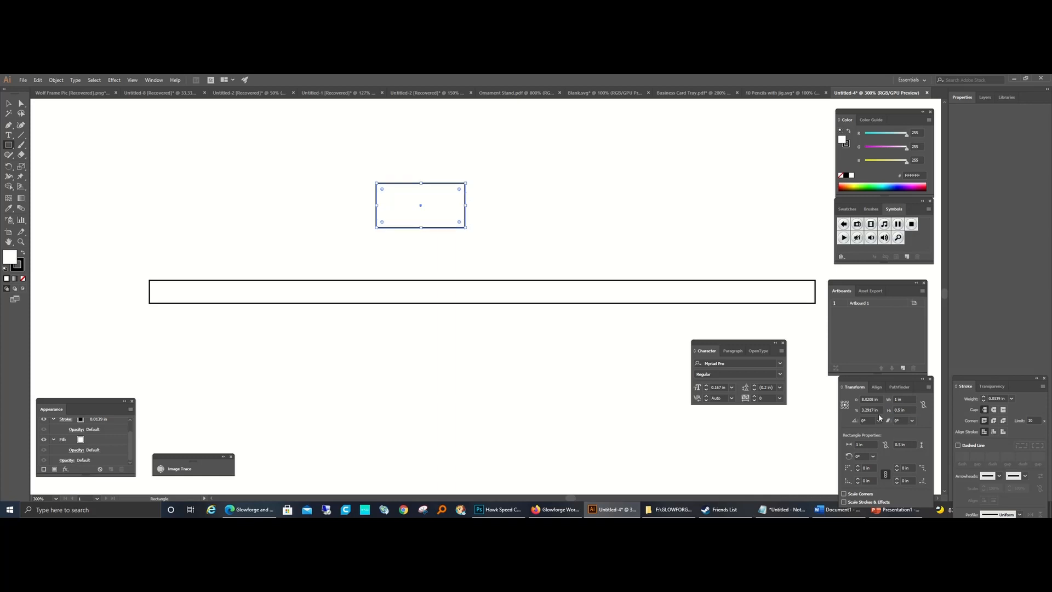
Step: Move the small rectangle over the right end of the pencil rectangle and swap its fill and stroke so it is filled black
key(v)
drag(442, 230, 792, 311)
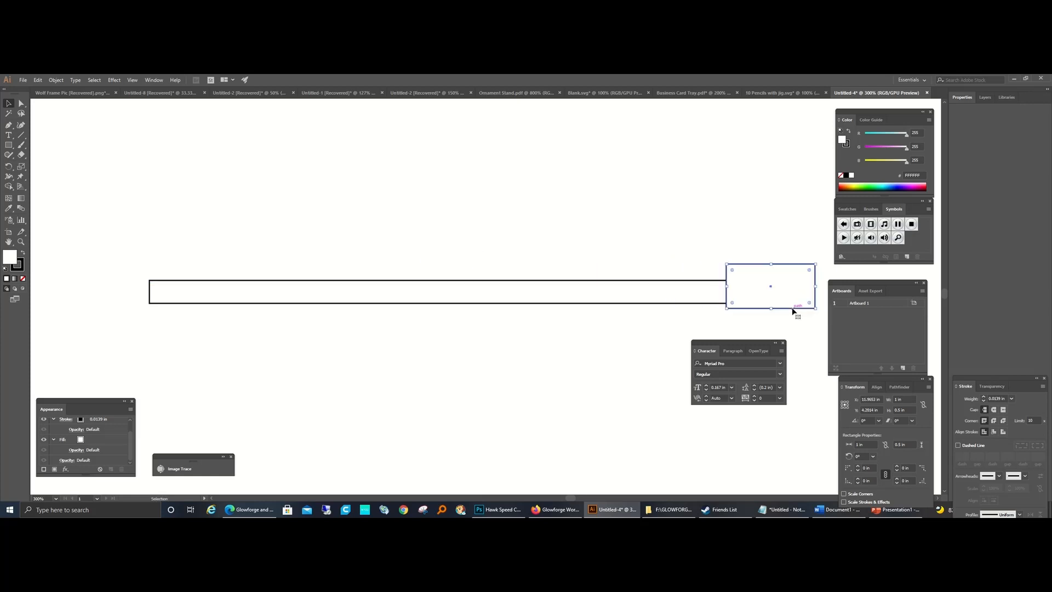
click(22, 255)
click(328, 352)
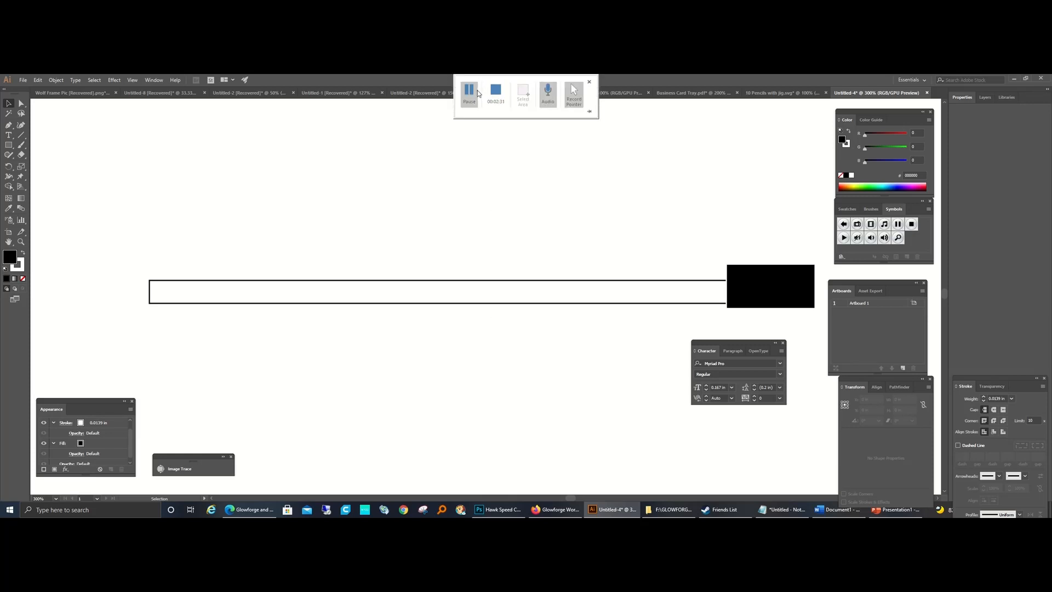
Step: Add a text object above the pencil rectangle and paste the student's full name into it
click(9, 135)
click(445, 227)
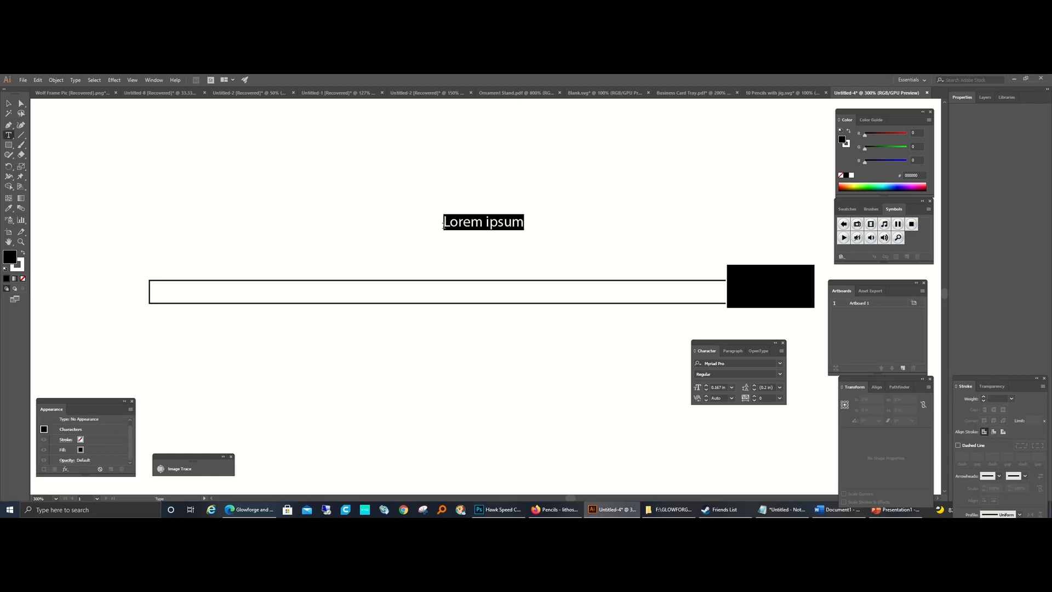
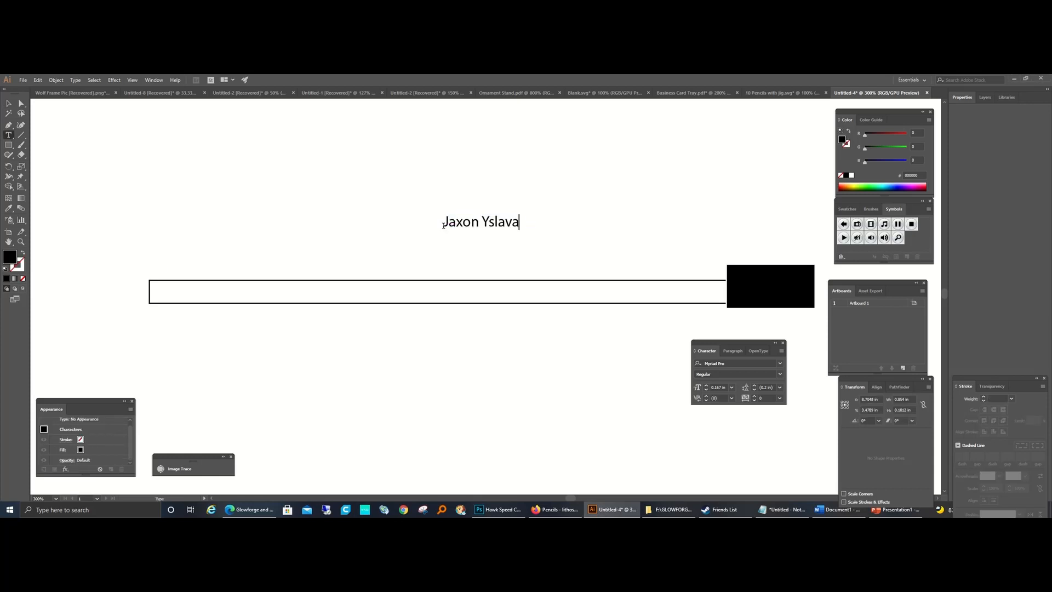
Step: Set the name text to the Century Schoolbook Bold font at a size of 0.2 in
drag(442, 225, 520, 227)
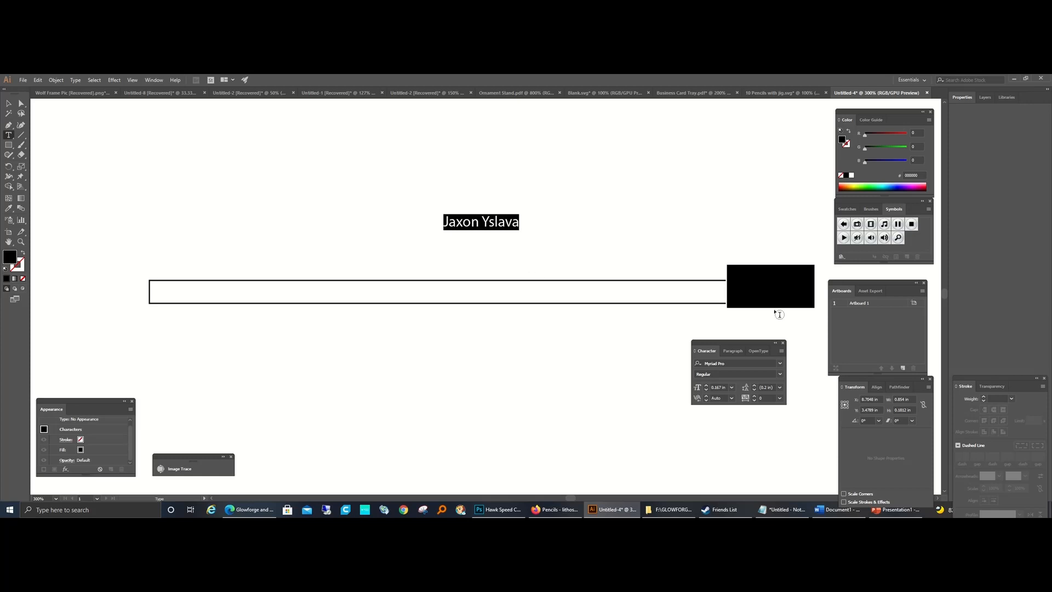
click(780, 364)
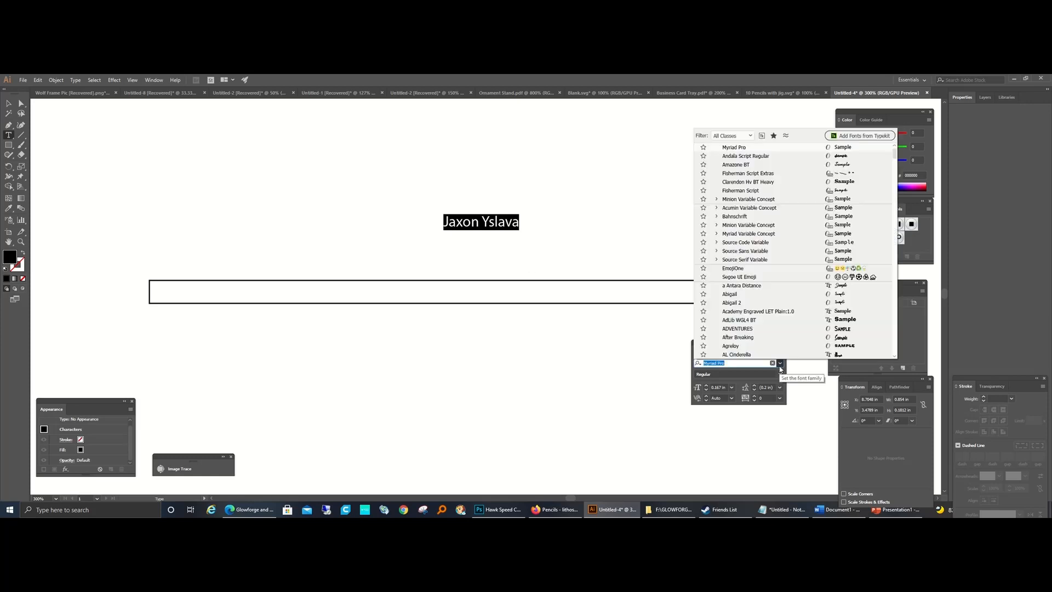
scroll(782, 285, up, 1)
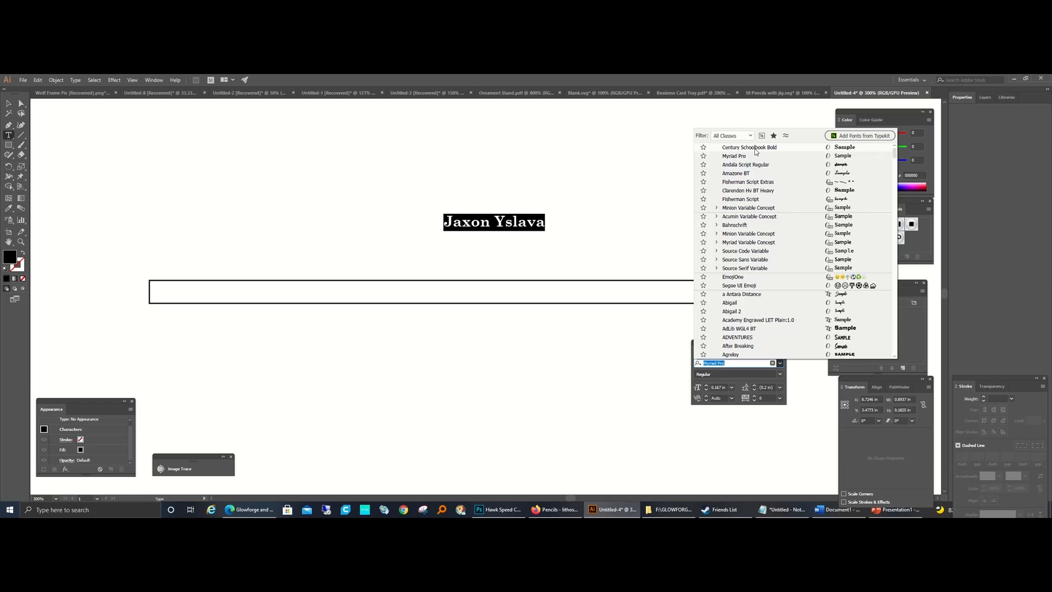
click(755, 148)
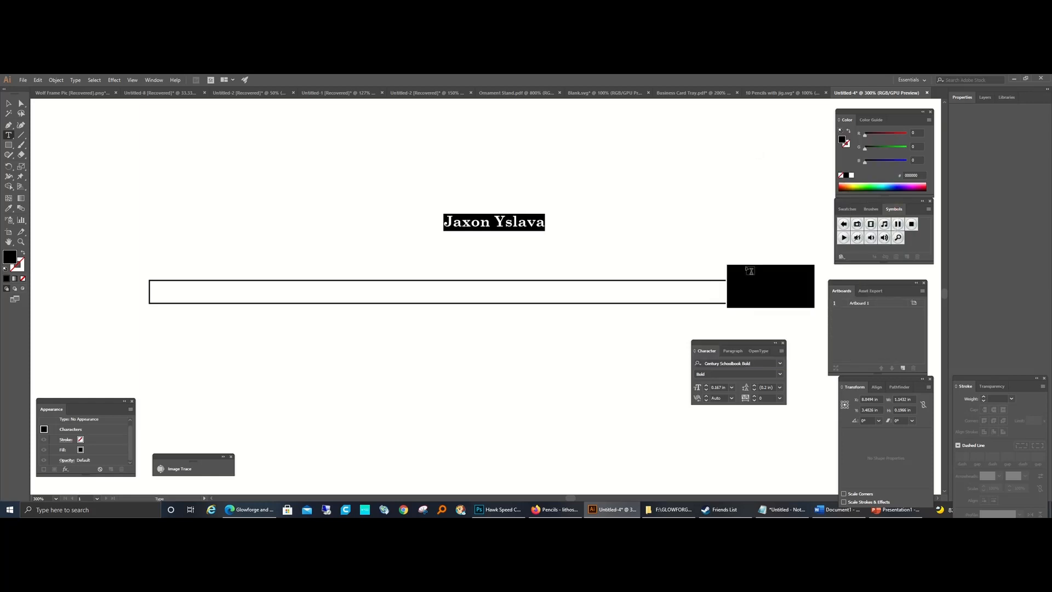
click(732, 388)
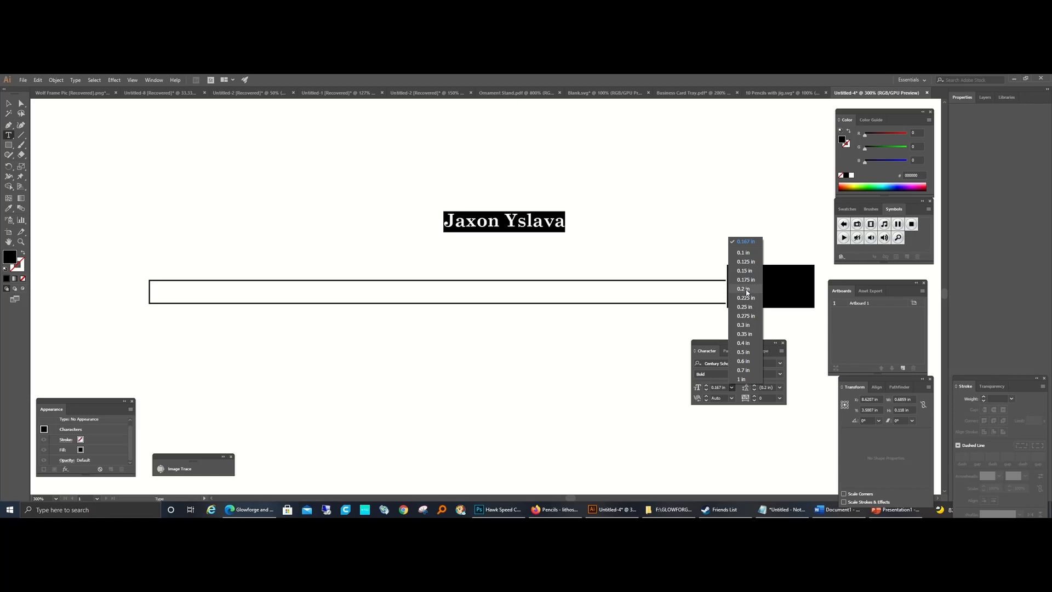
click(747, 290)
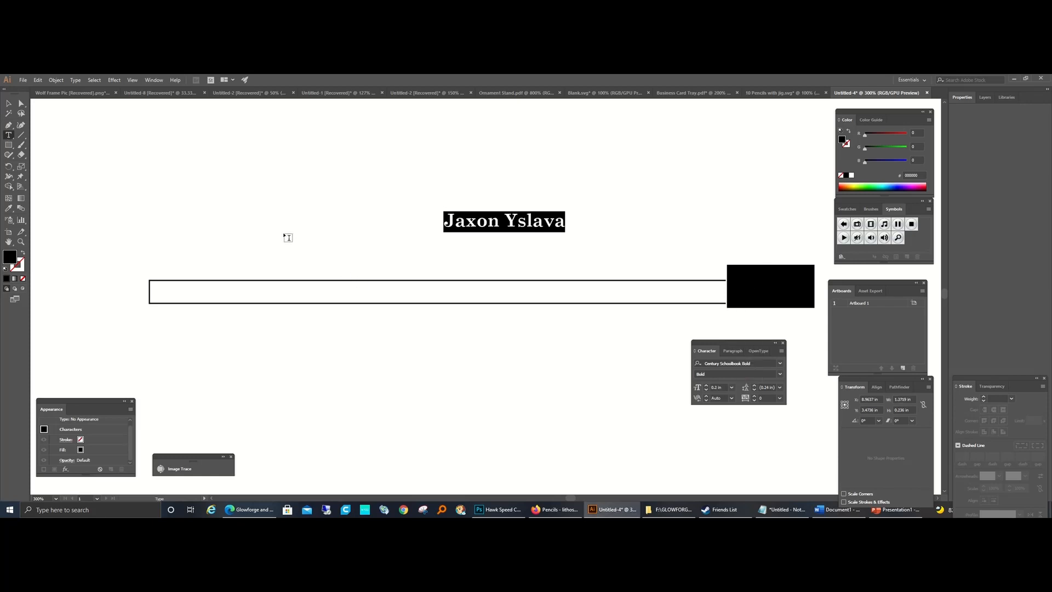
click(285, 236)
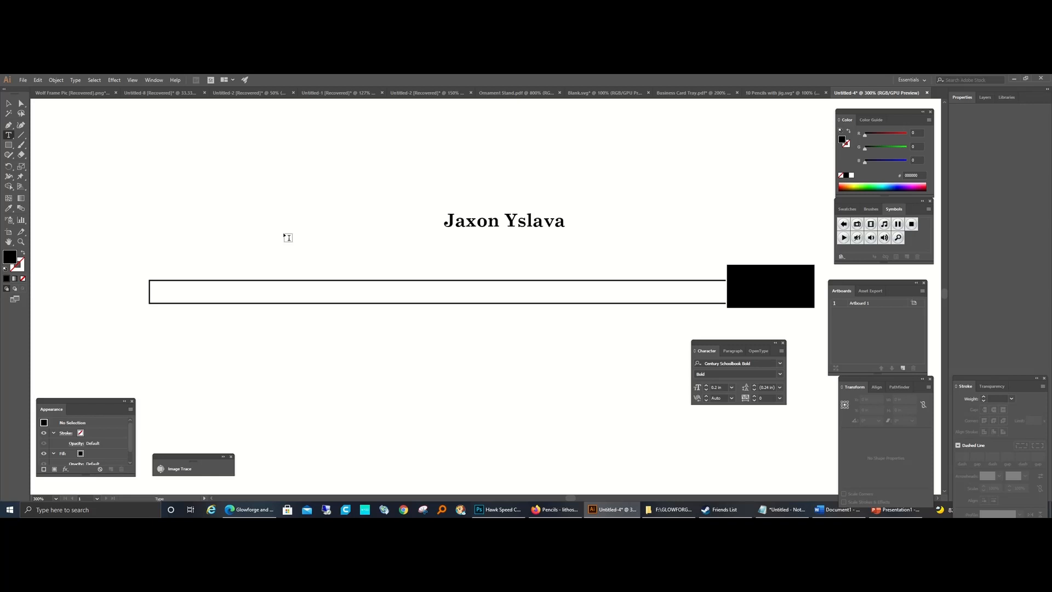
Step: Add the text "8th Grade" above and left of the name and set its font to Andala Script Regular
scroll(285, 235, up, 1)
click(284, 233)
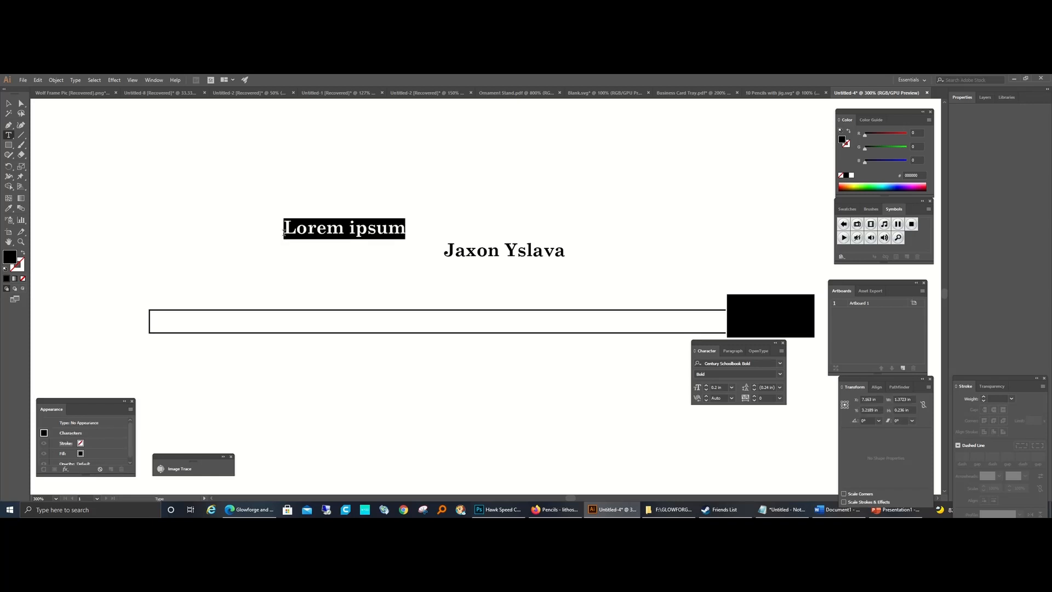
text(8th Gar)
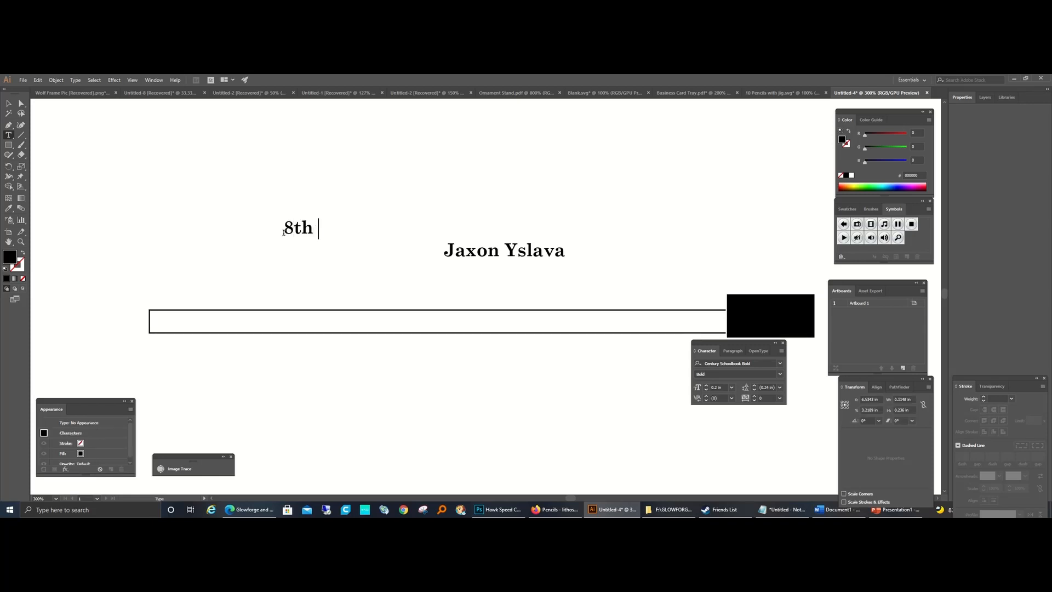
key(BackSpace)
key(BackSpace)
text(rade)
click(8, 103)
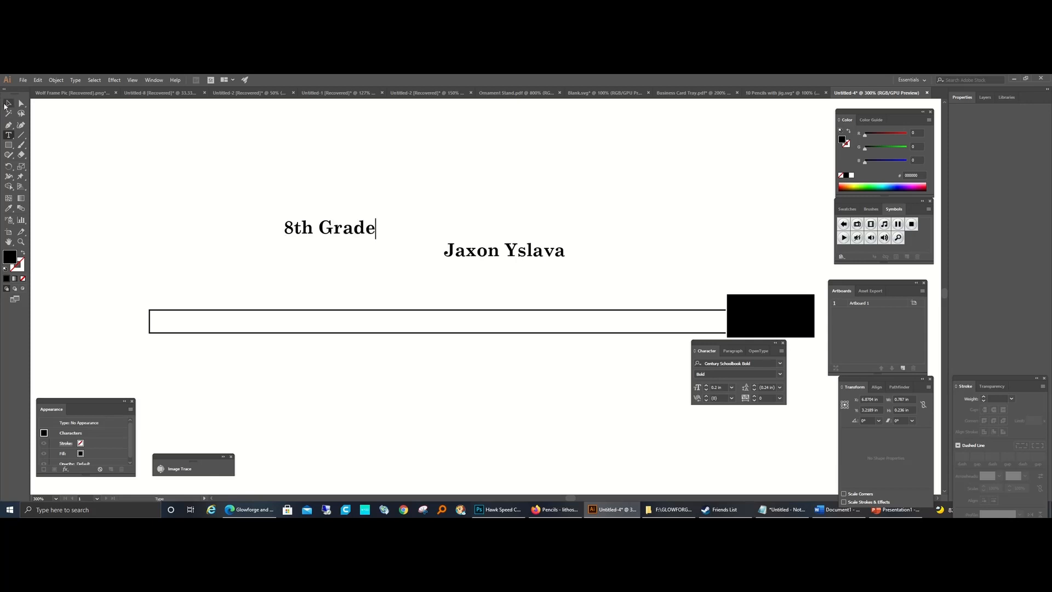
click(771, 362)
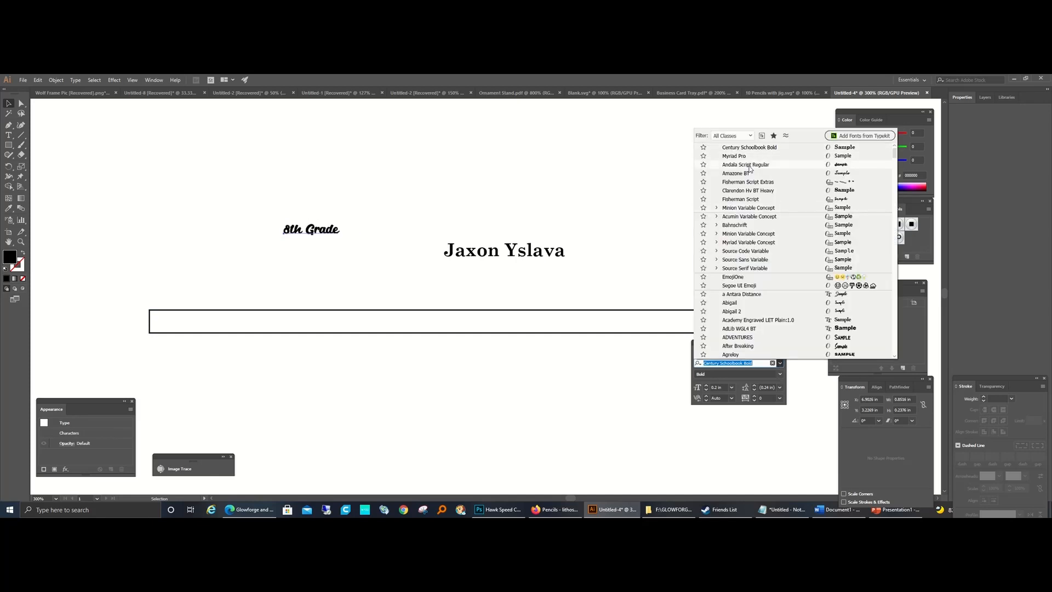
click(750, 166)
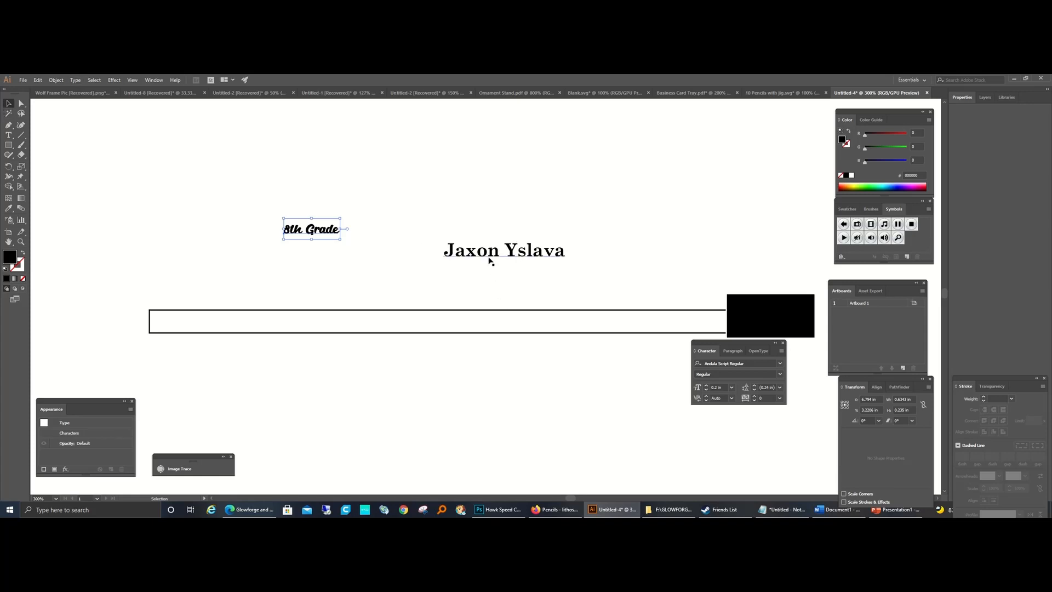
Step: Move the name text into the pencil rectangle just left of the black block and convert it to outlines
drag(489, 259, 643, 329)
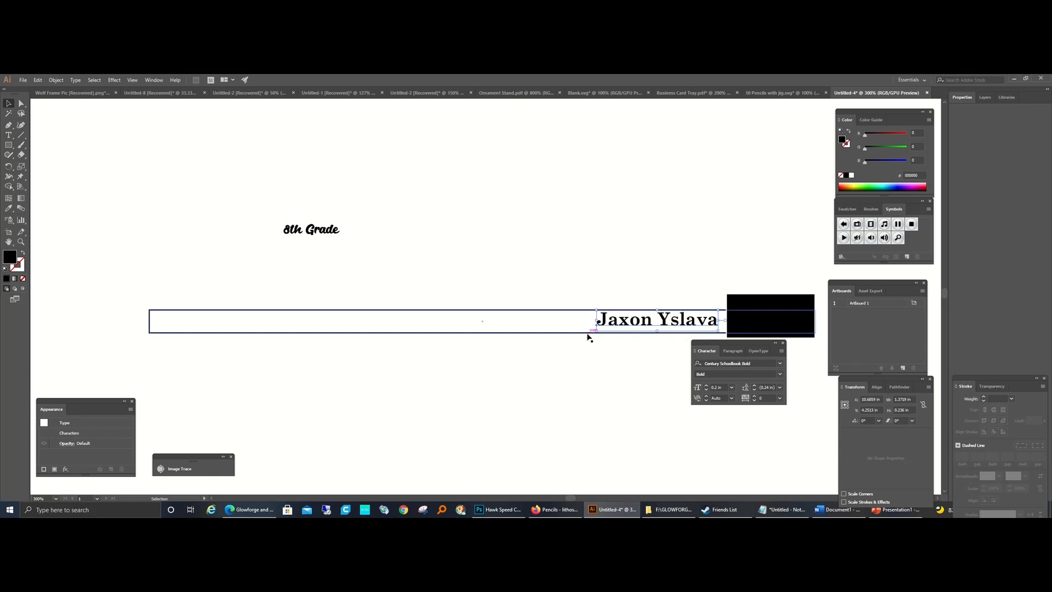
click(75, 80)
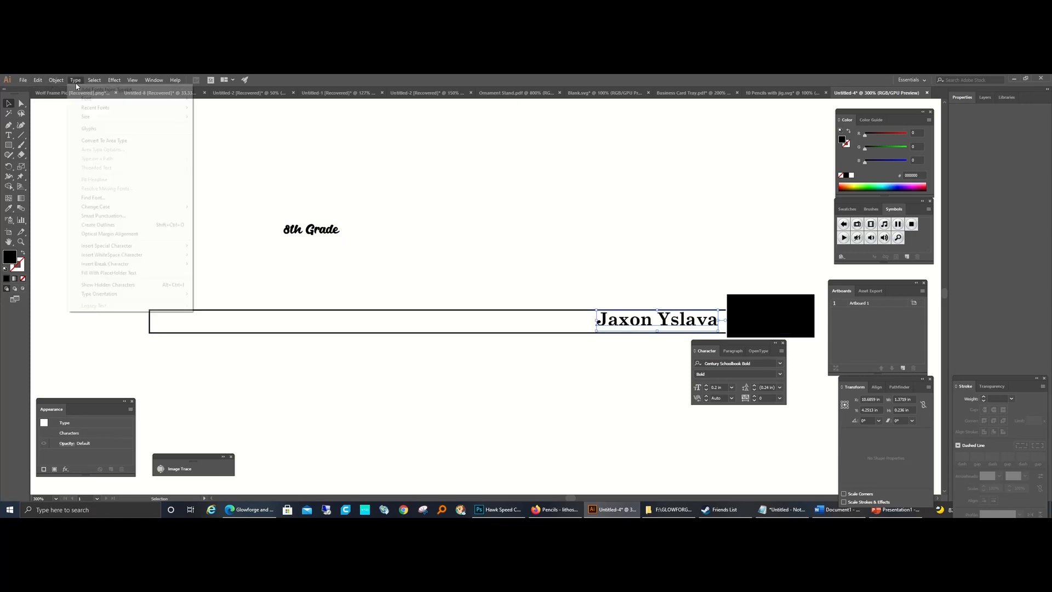
mouse_move(94, 267)
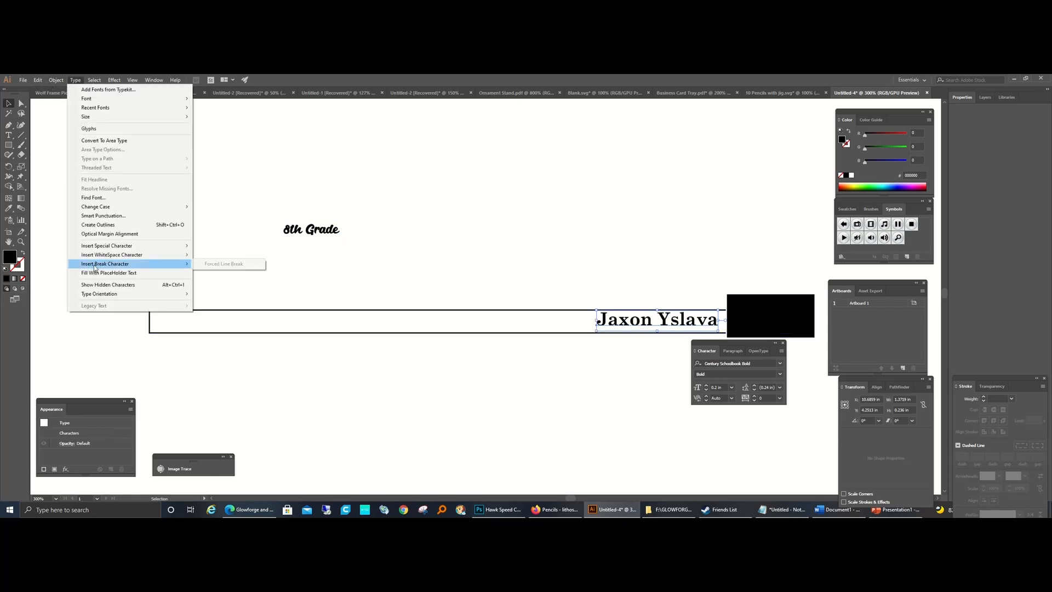
click(100, 227)
click(897, 387)
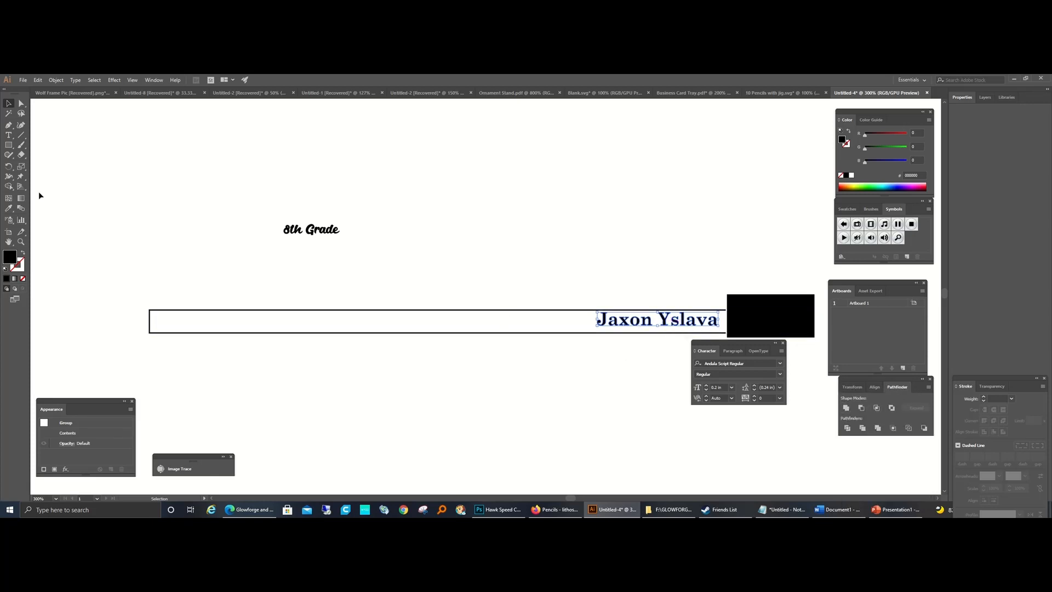
Step: Centre the outlined name vertically within the pencil rectangle using Align
click(582, 334)
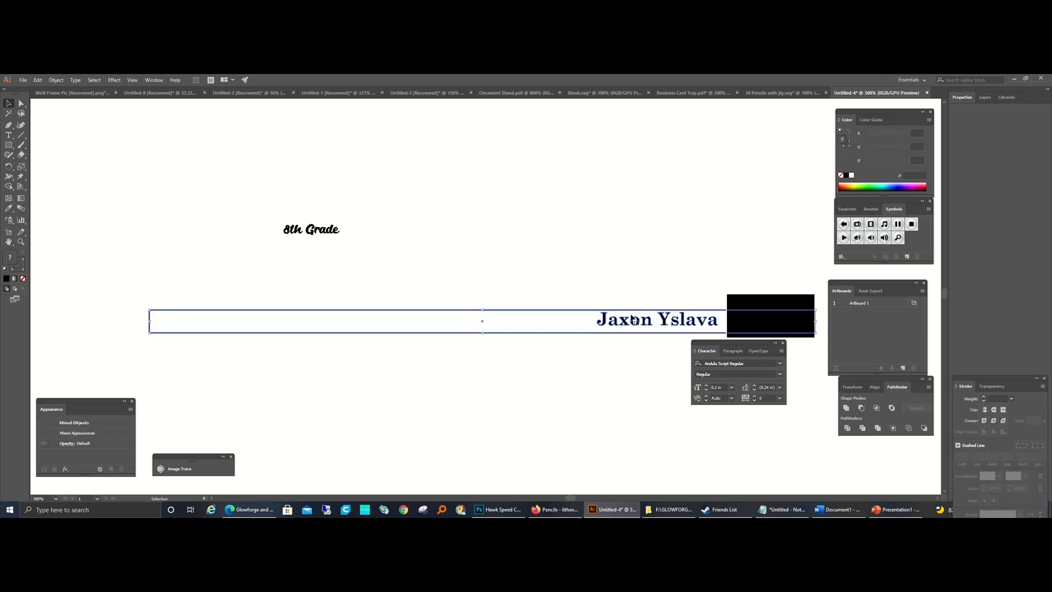
click(876, 387)
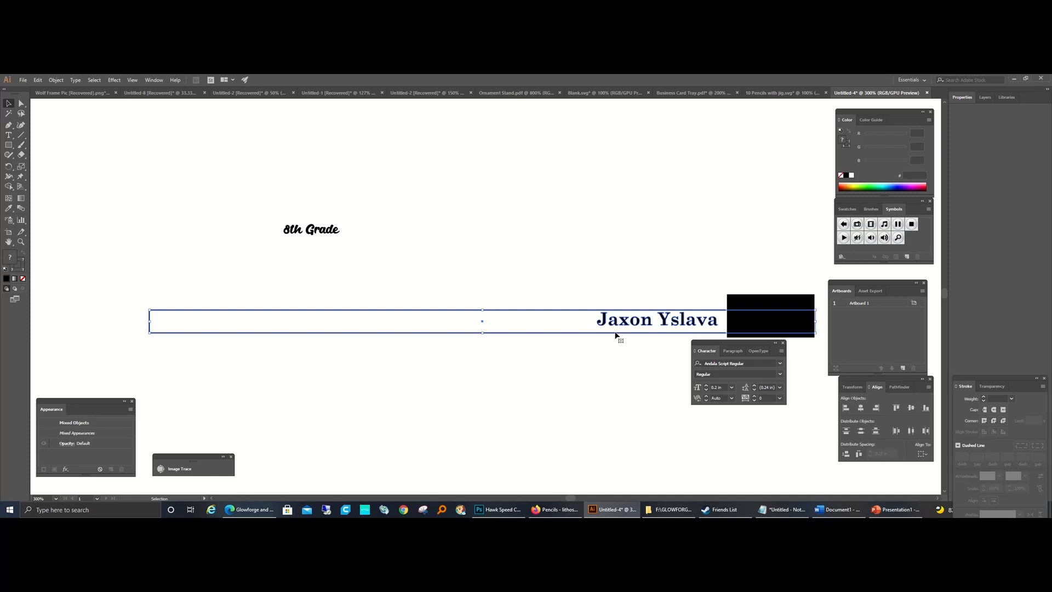
click(911, 408)
click(586, 362)
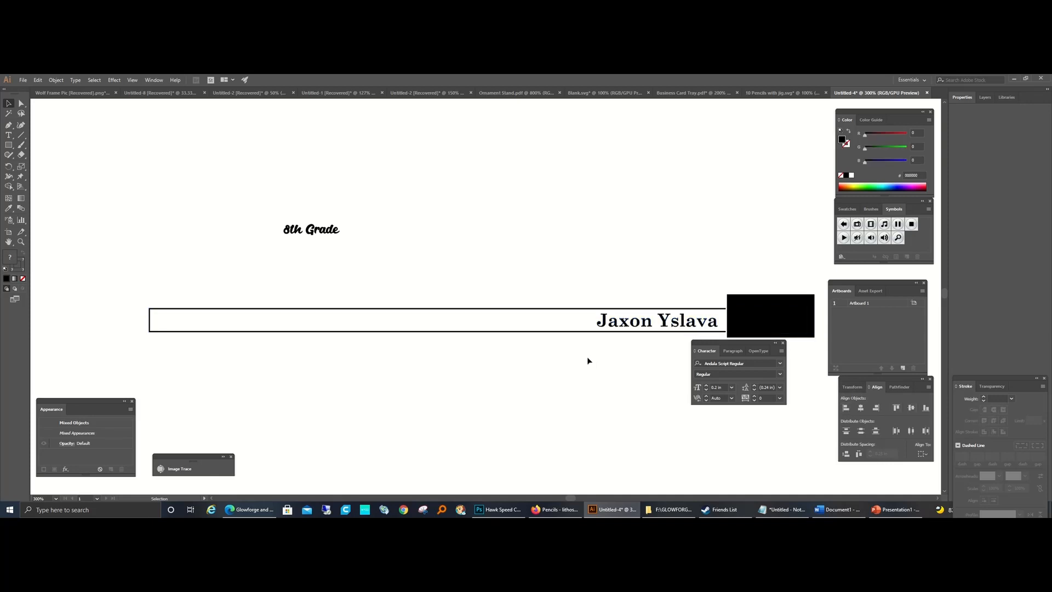
Step: Nudge the outlined name rightward within the pencil rectangle until it meets the edge of the black block
click(601, 327)
key(Right)
key(Right)
key(Right)
key(Right)
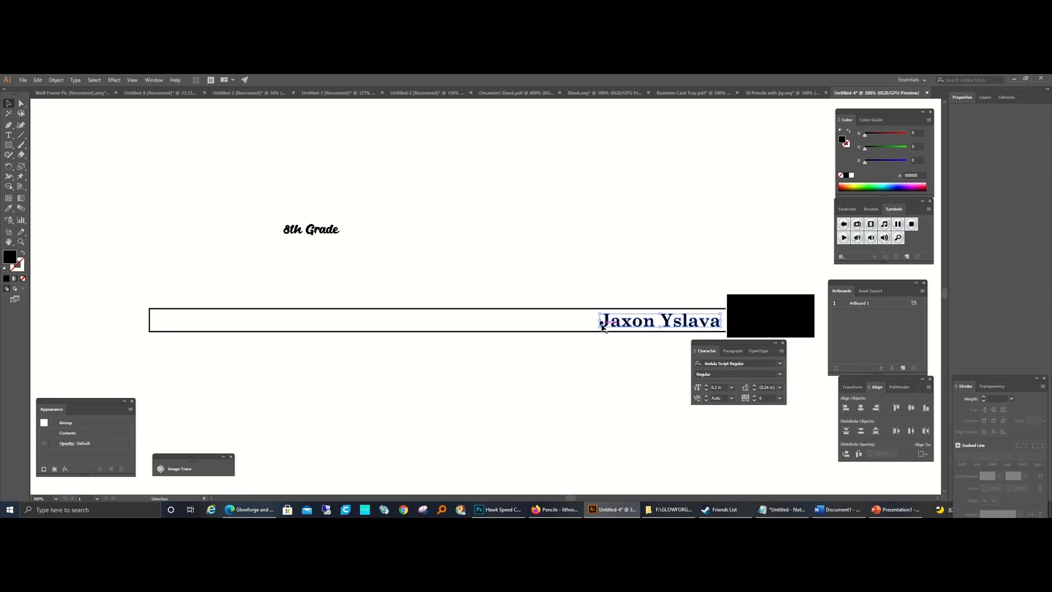
click(605, 369)
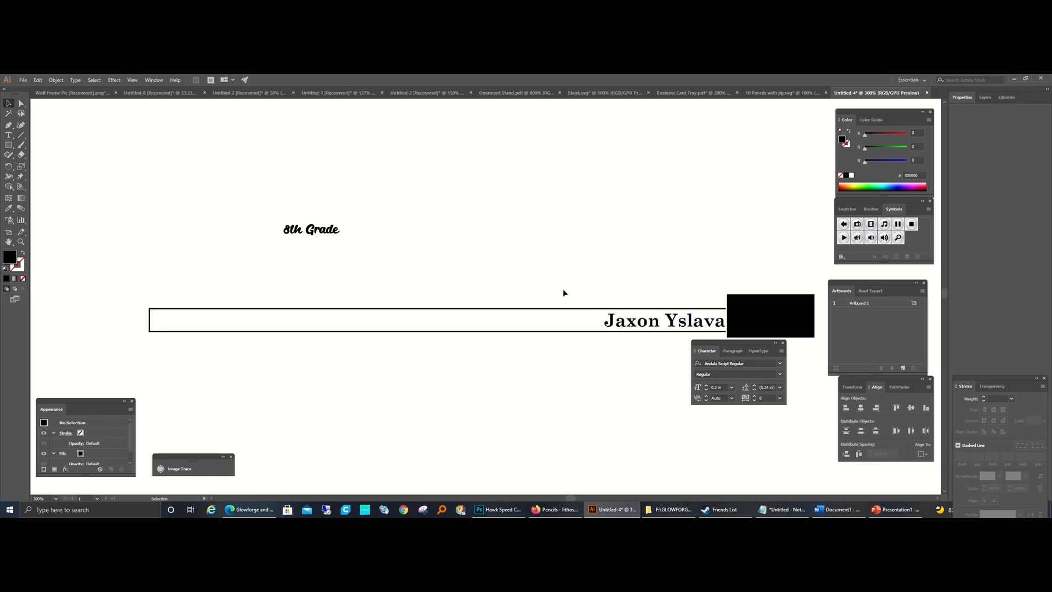
Step: Set the pencil rectangle's fill to none while keeping its outline
drag(564, 284, 646, 391)
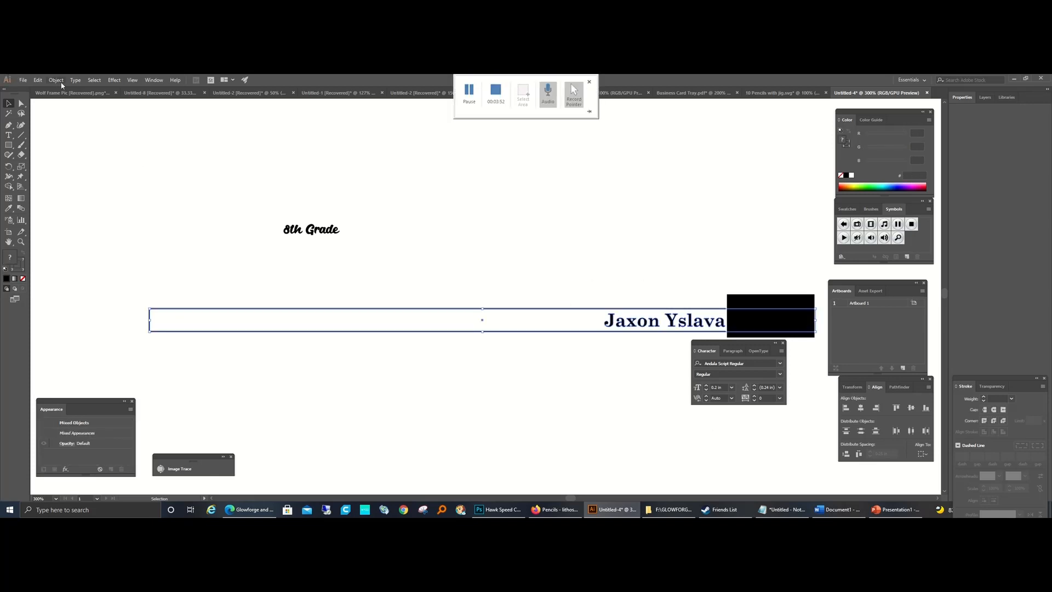
click(538, 353)
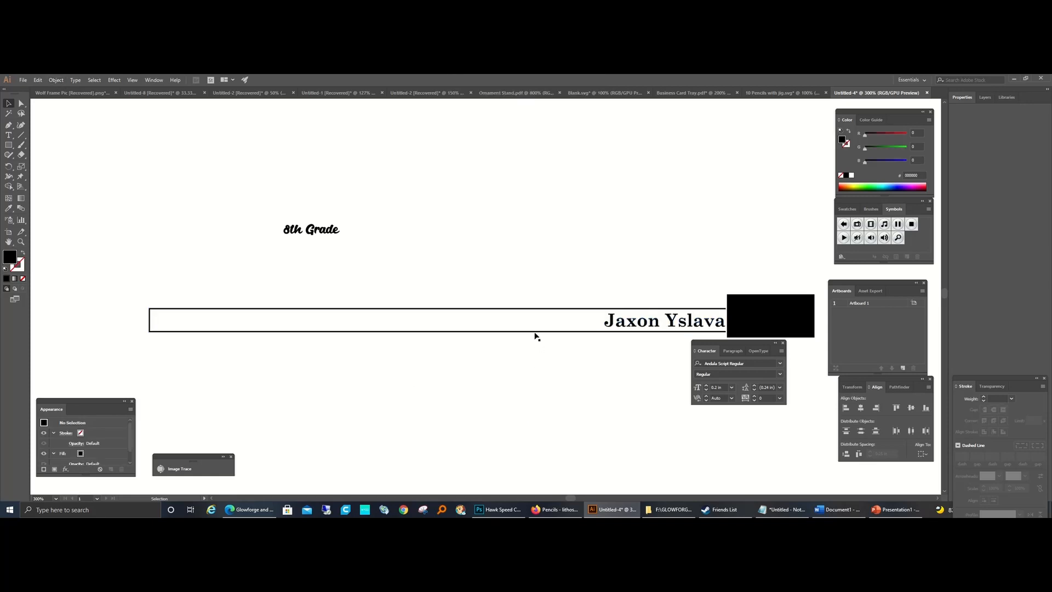
click(535, 332)
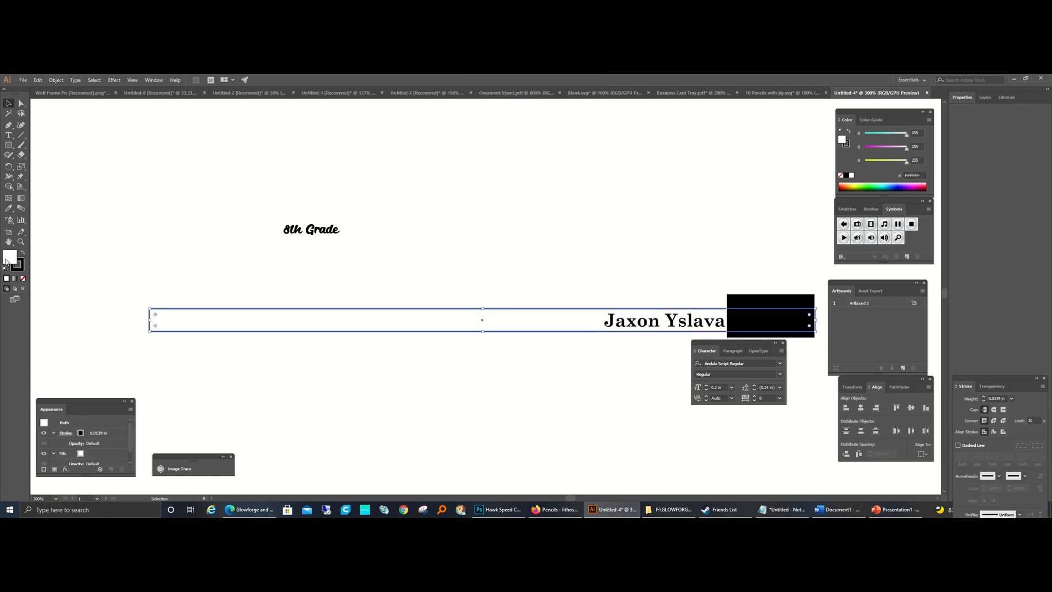
click(22, 278)
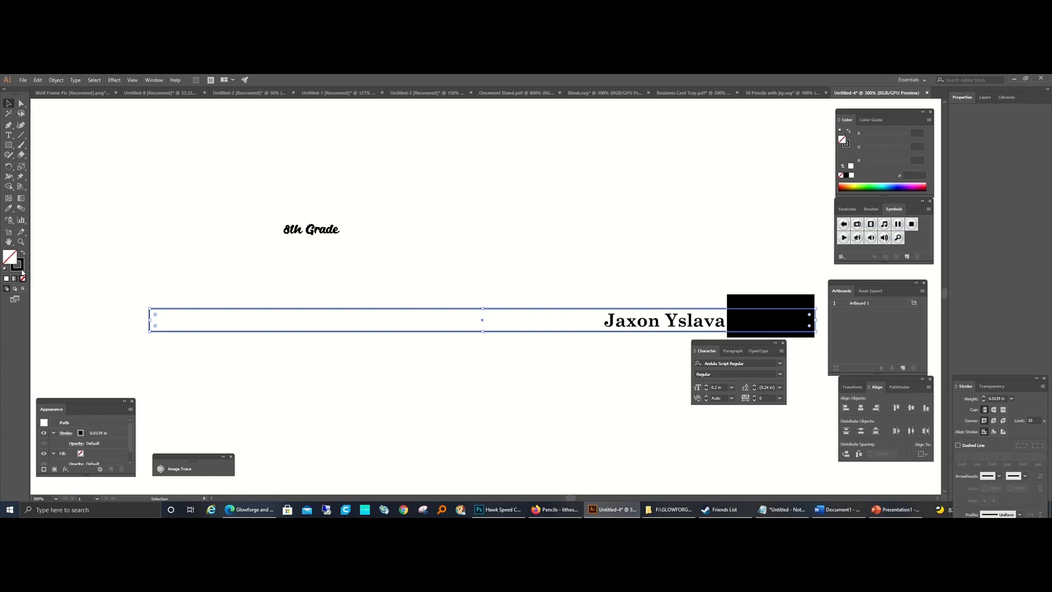
Step: Try to change the pencil rectangle's stroke colour to pure red (FF0000)
double_click(20, 267)
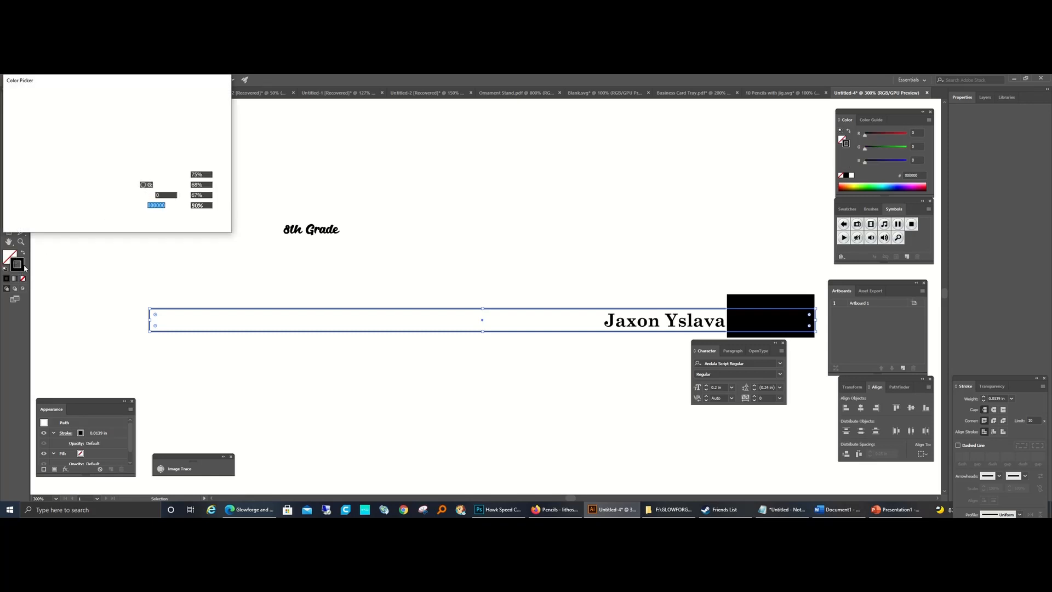
mouse_move(491, 88)
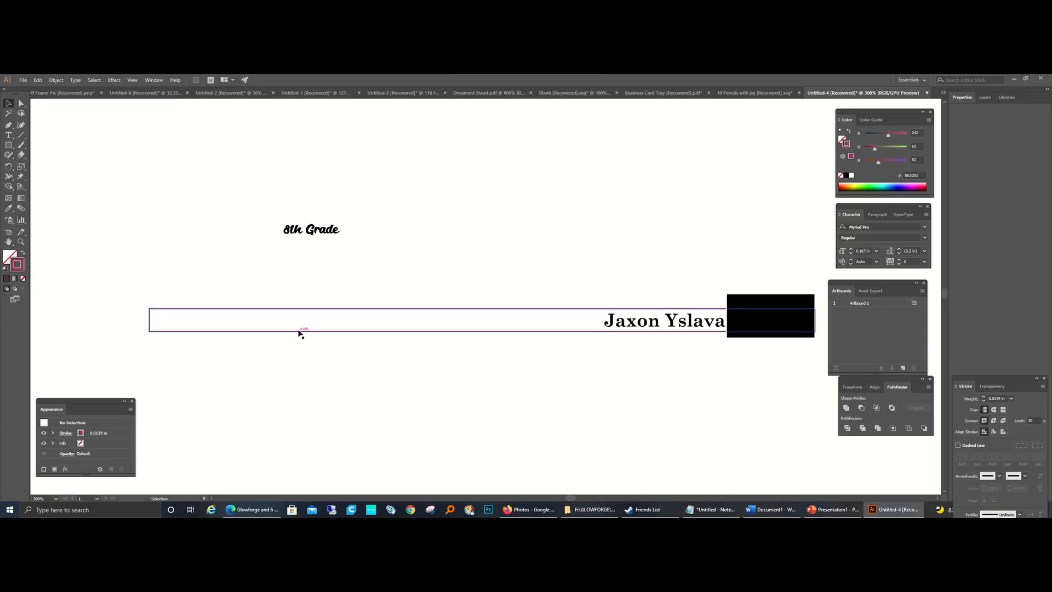
double_click(18, 265)
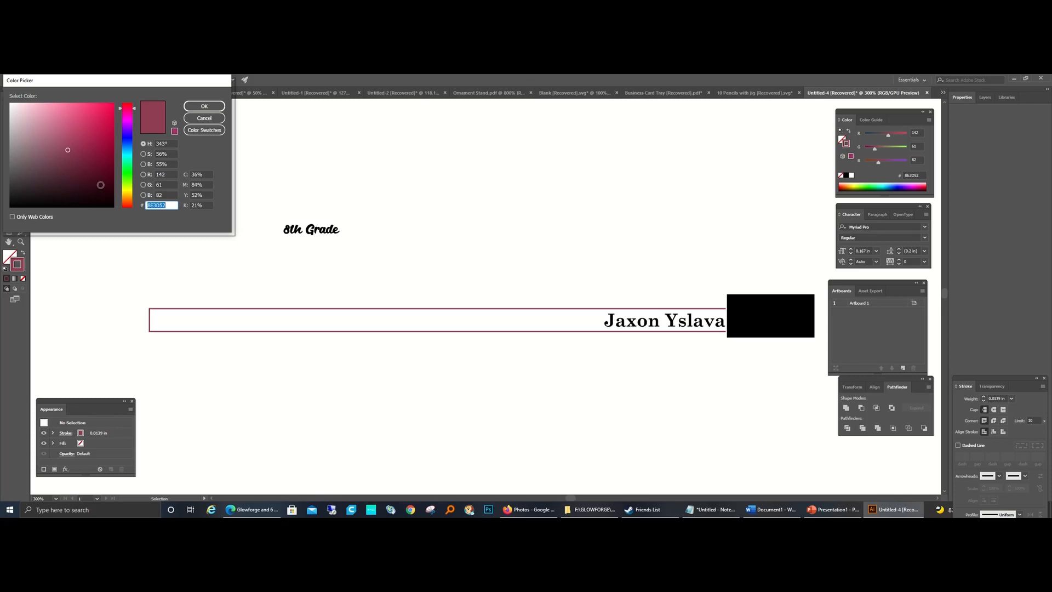
click(127, 104)
click(102, 105)
click(174, 131)
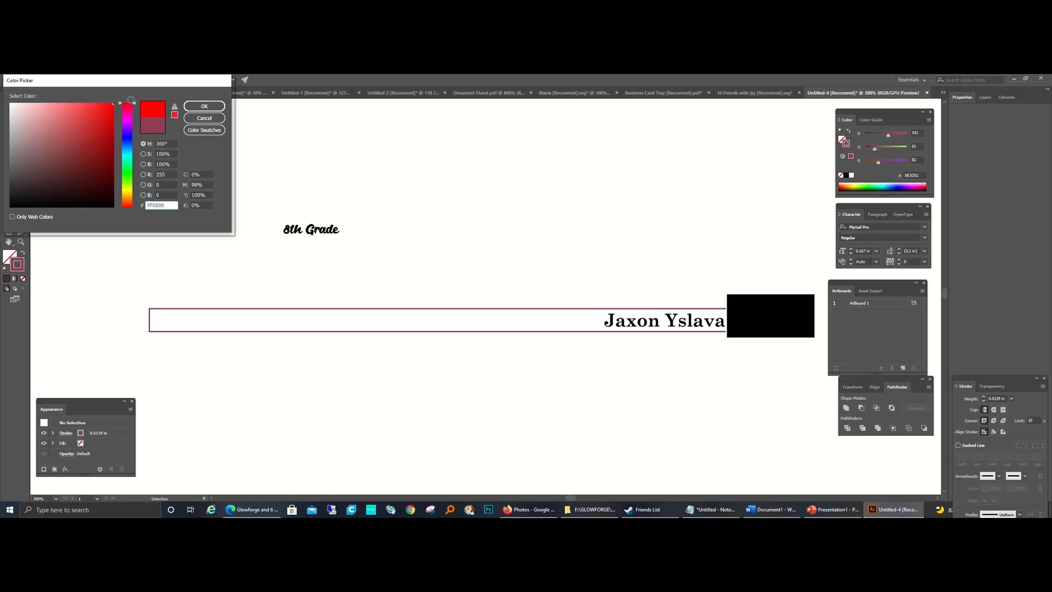
click(204, 105)
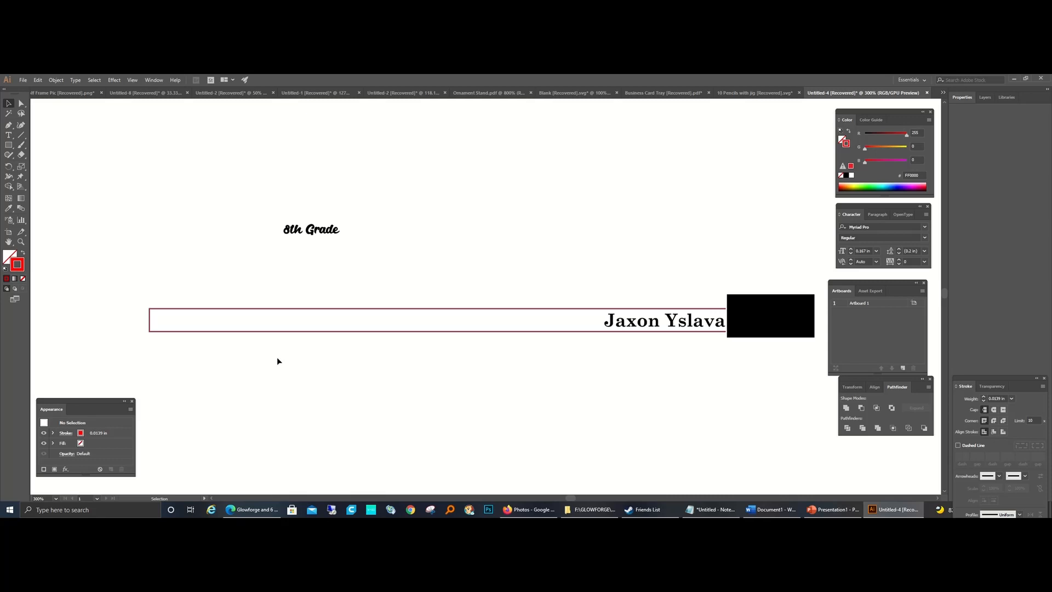
Step: Select the pencil rectangle, use the RGB colour model and set its stroke colour to pure red (FF0000)
click(274, 332)
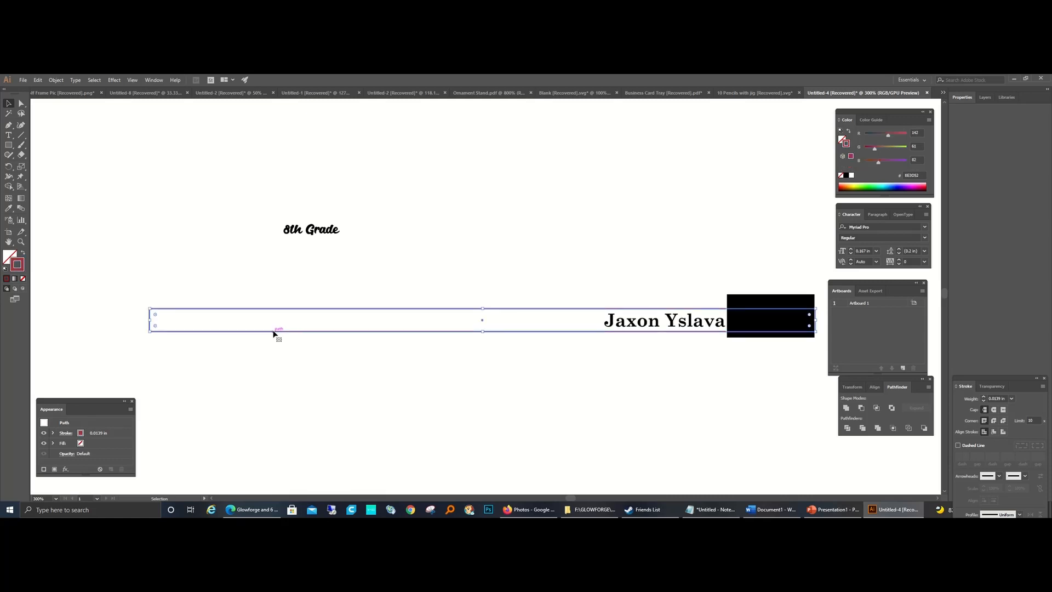
click(928, 120)
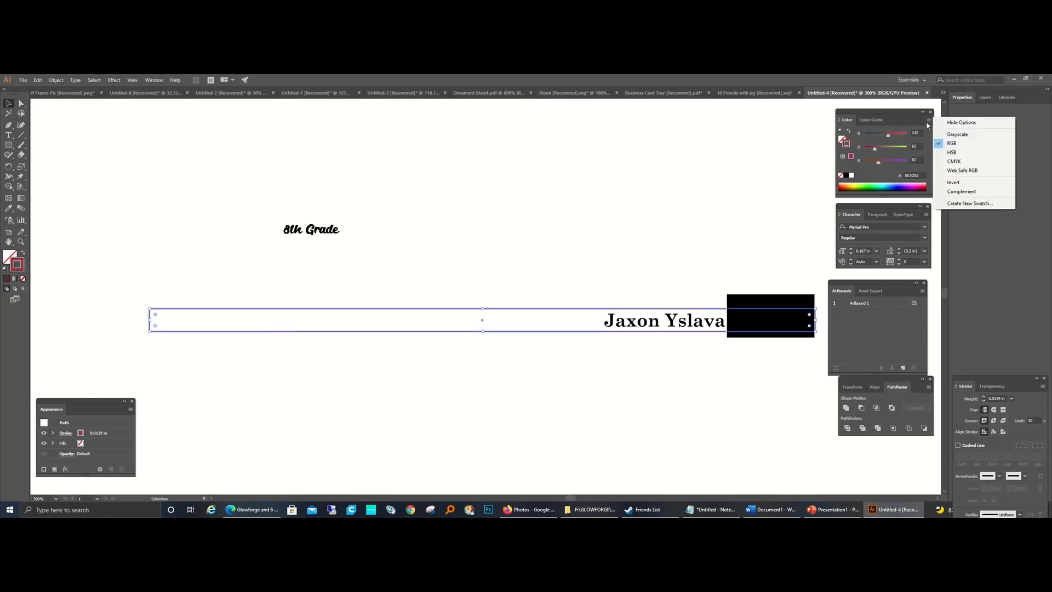
click(959, 144)
click(296, 380)
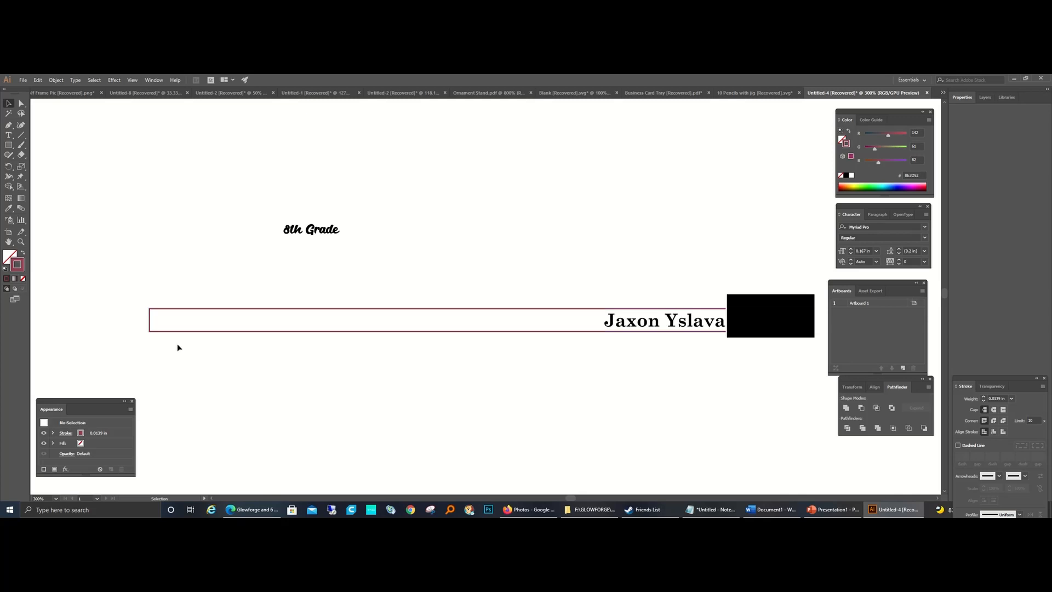
click(200, 331)
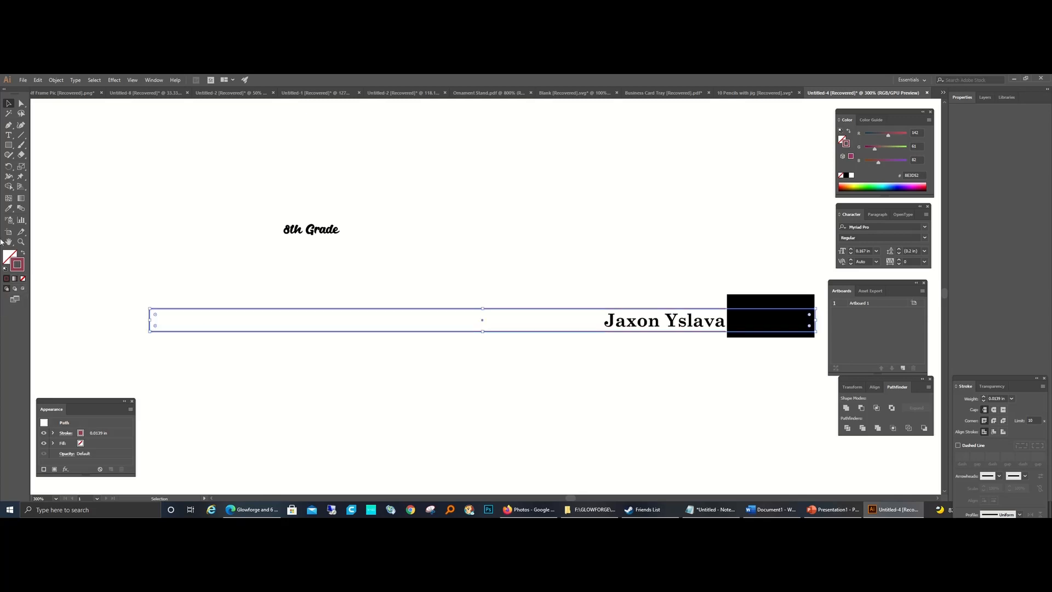
double_click(16, 268)
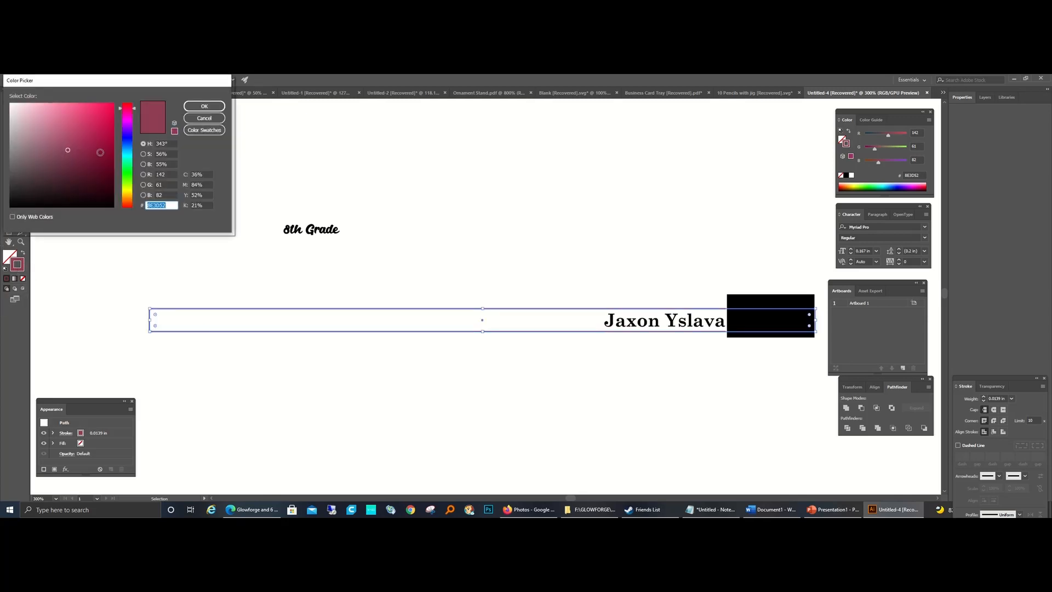
drag(118, 111, 119, 103)
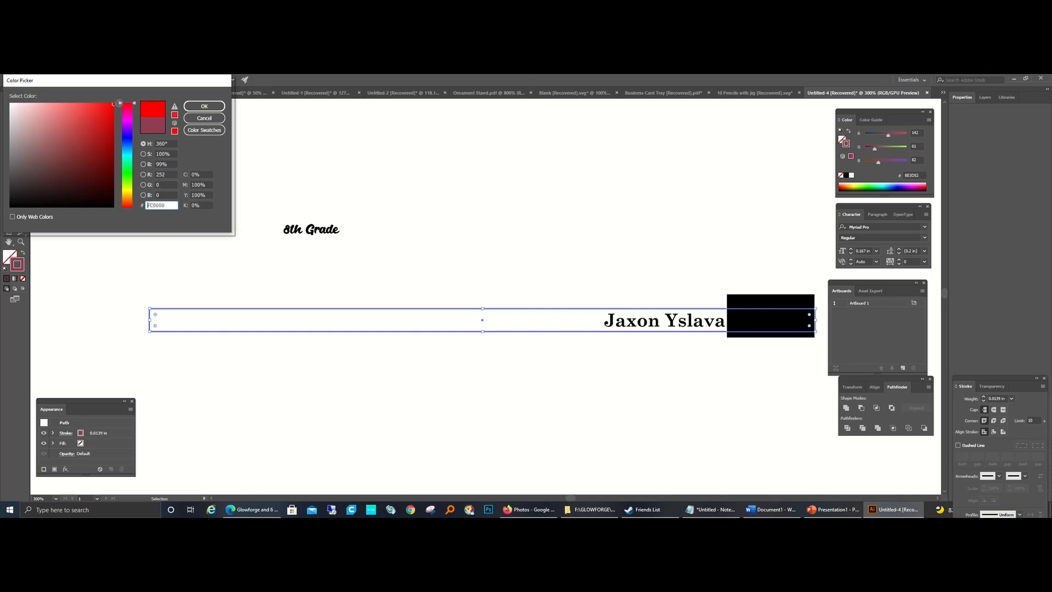
click(203, 106)
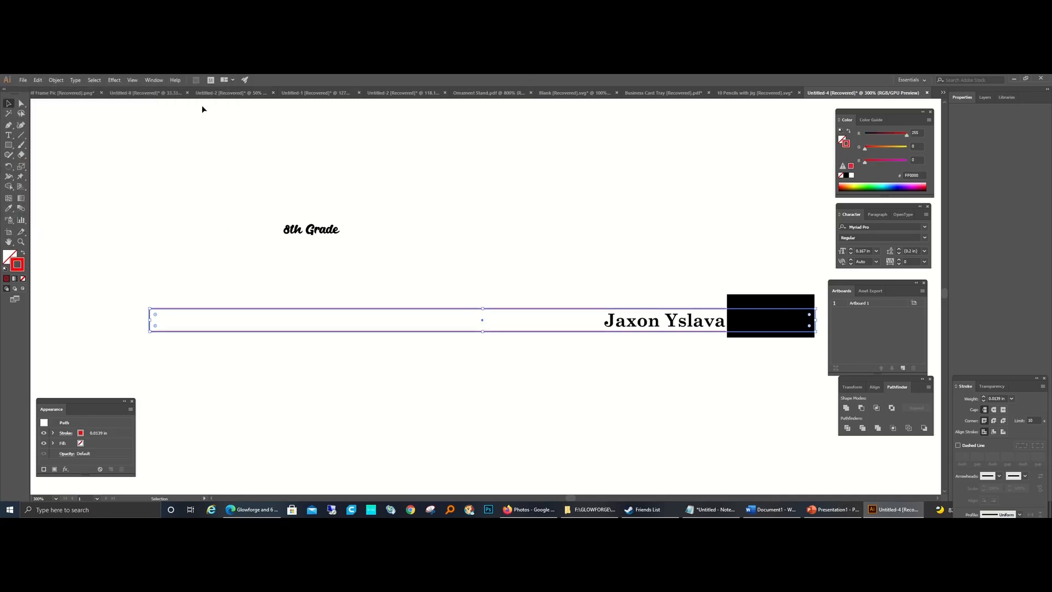
click(203, 213)
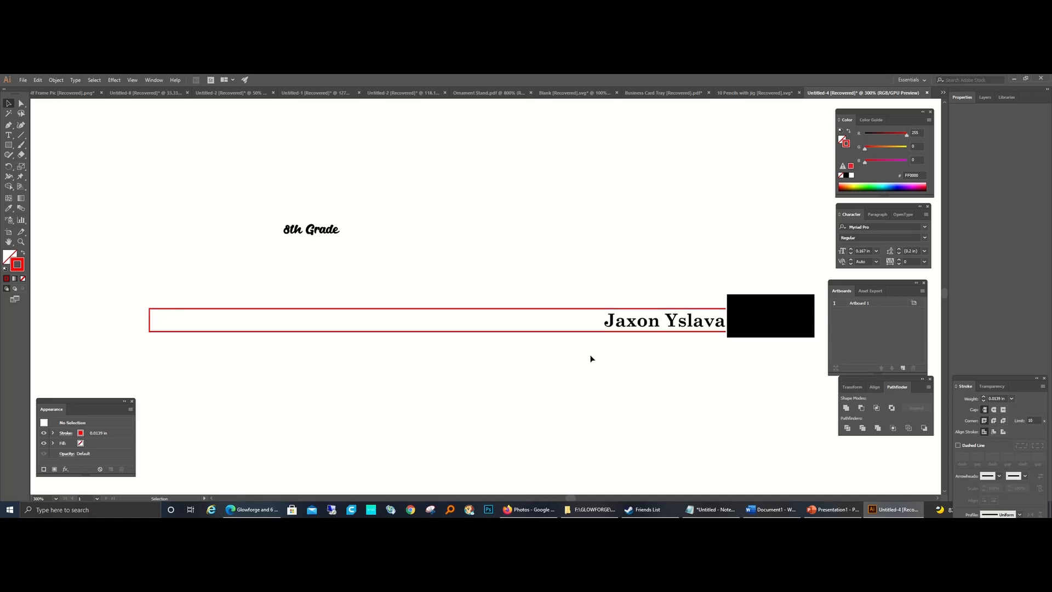
Step: Group the outlined name with the pencil rectangle
drag(580, 288, 674, 400)
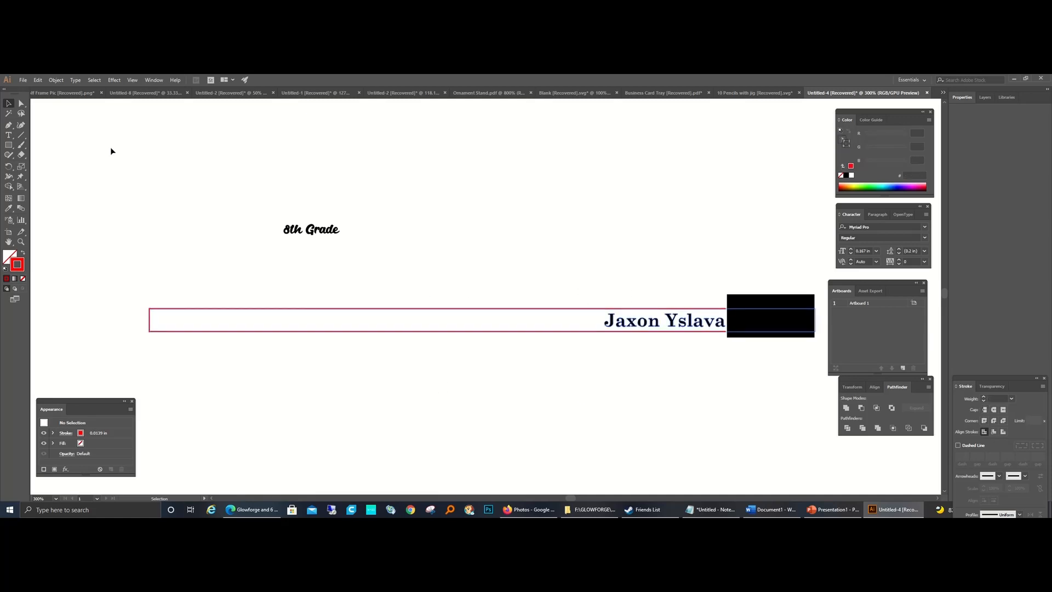
key(ctrl+a)
click(59, 82)
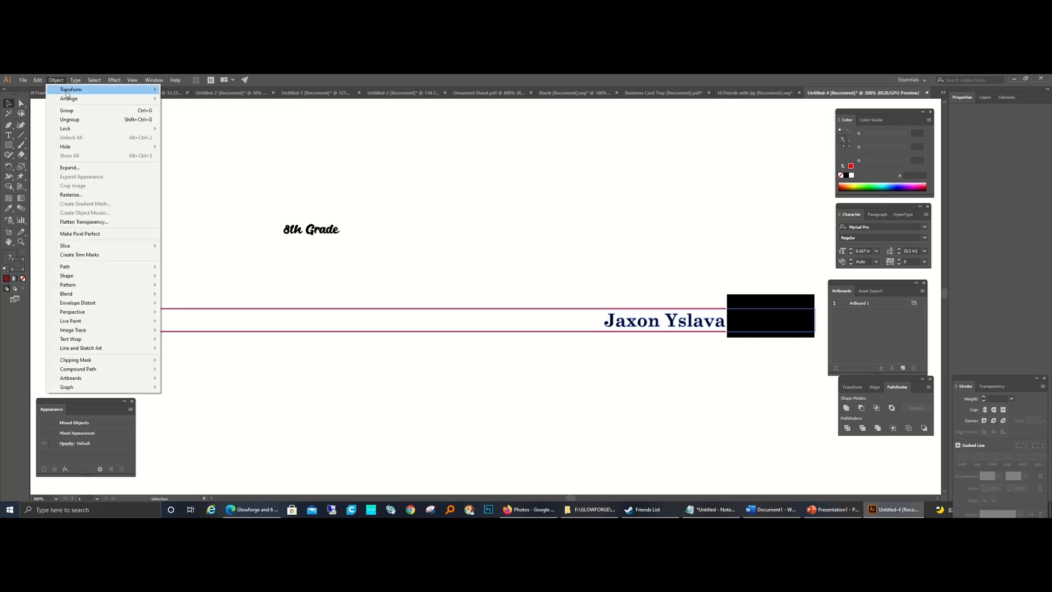
click(71, 109)
click(112, 174)
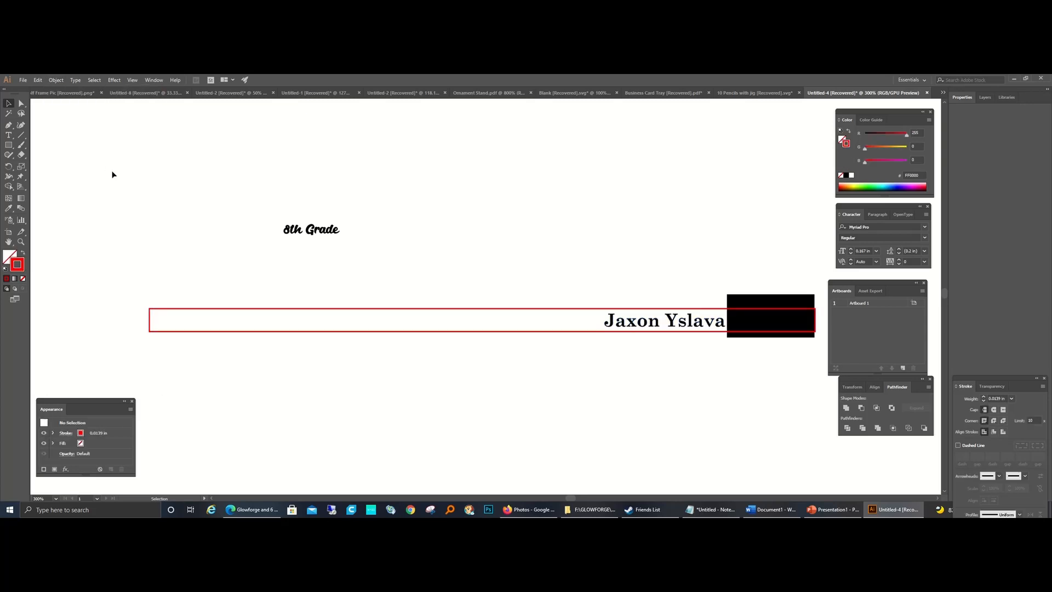
Step: Convert the "8th Grade" text to outlines and move it into the pencil rectangle just left of the name
click(331, 235)
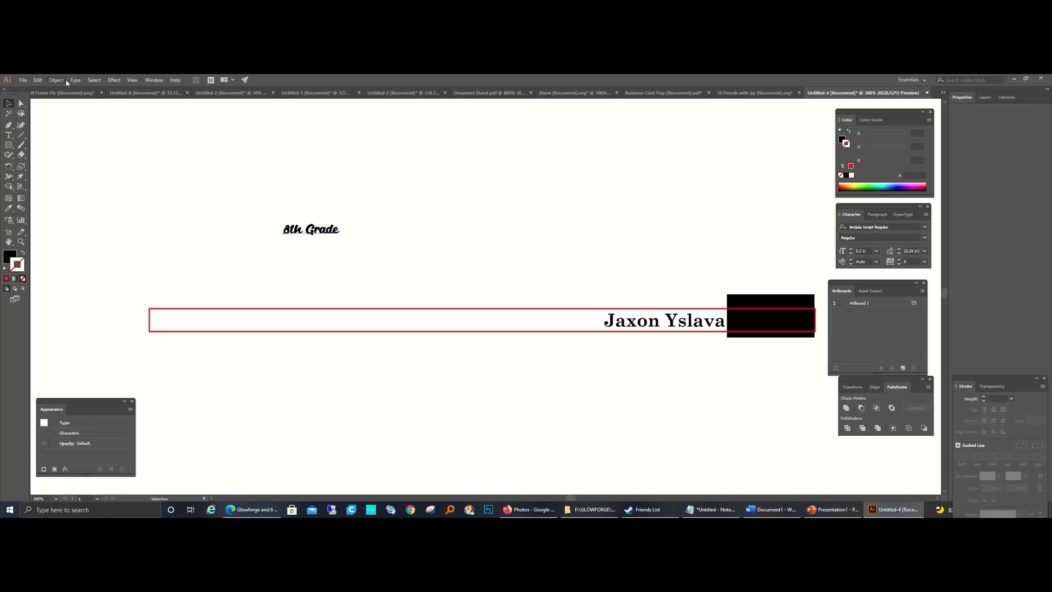
click(56, 80)
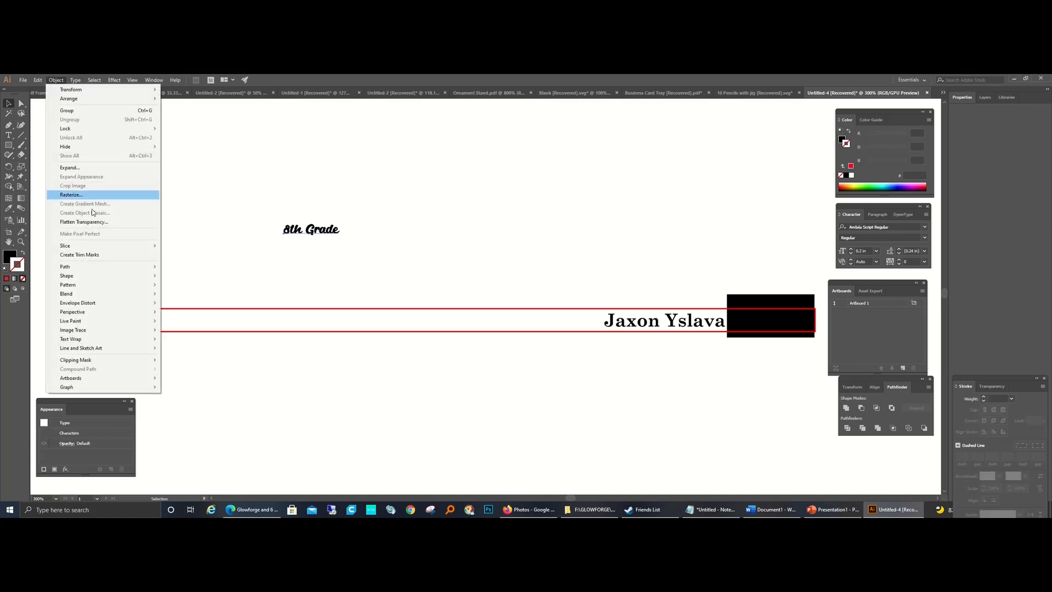
mouse_move(75, 80)
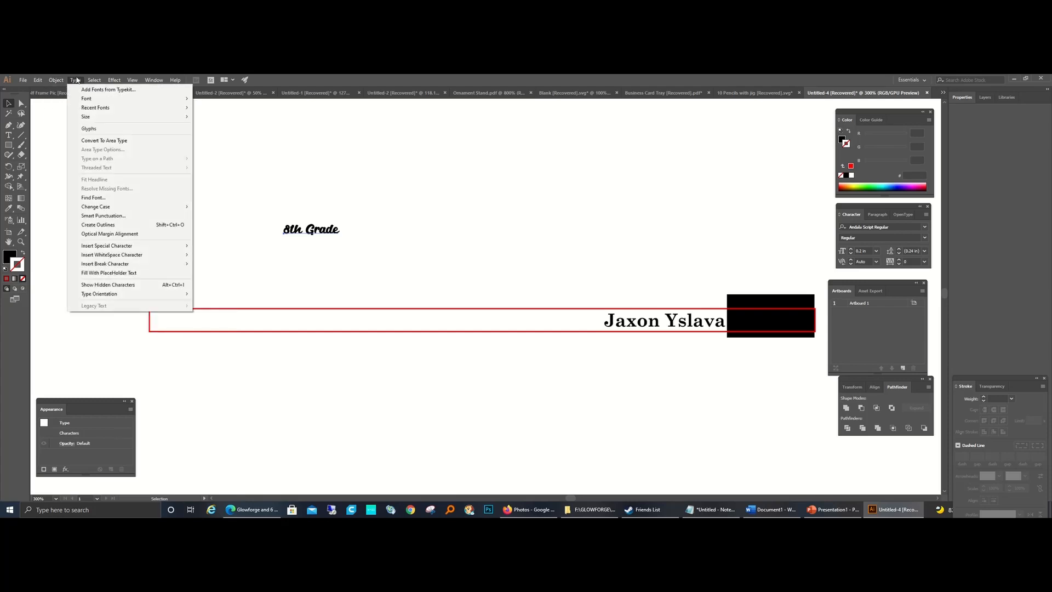
click(106, 224)
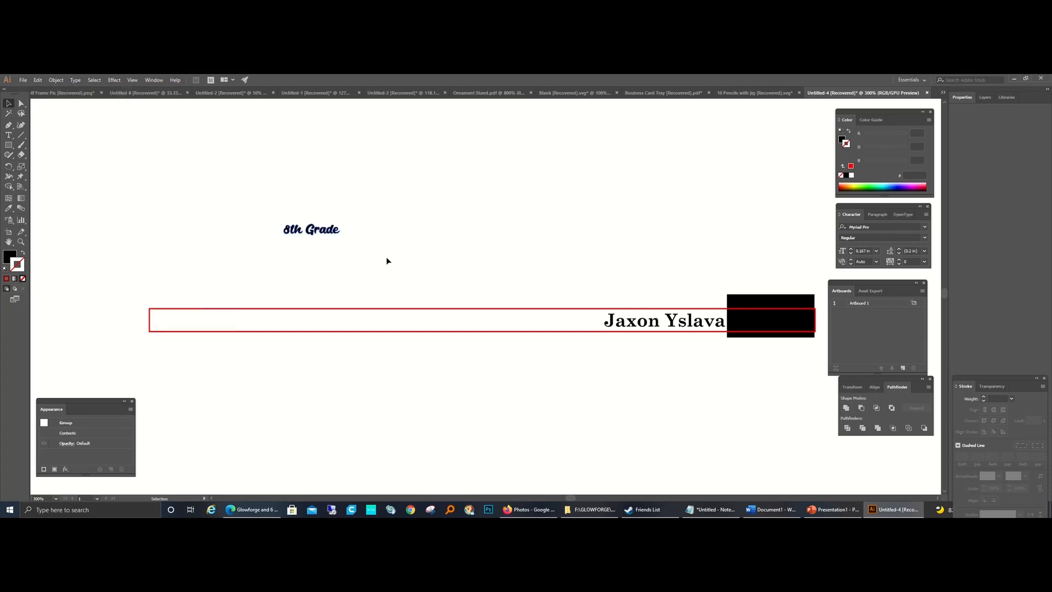
drag(308, 235, 558, 326)
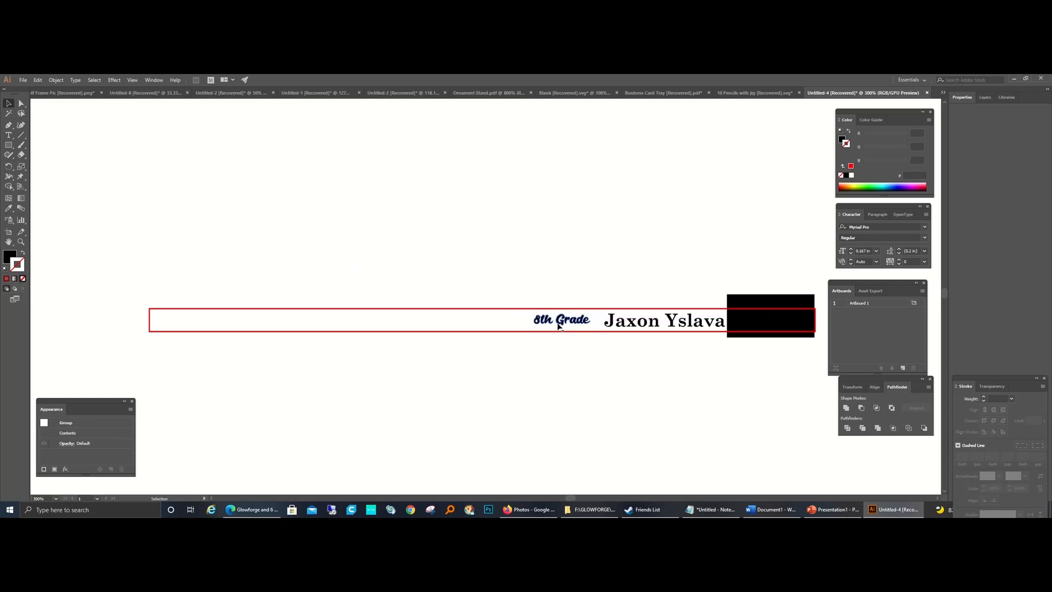
Step: Centre "8th Grade" vertically with the grouped name and pencil rectangle using Align
click(581, 335)
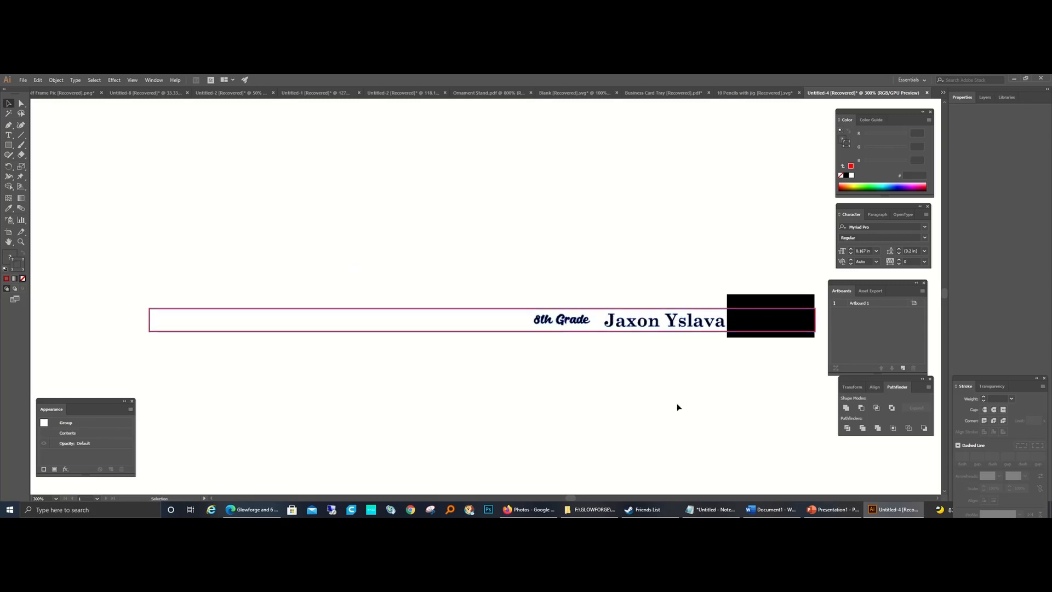
click(879, 388)
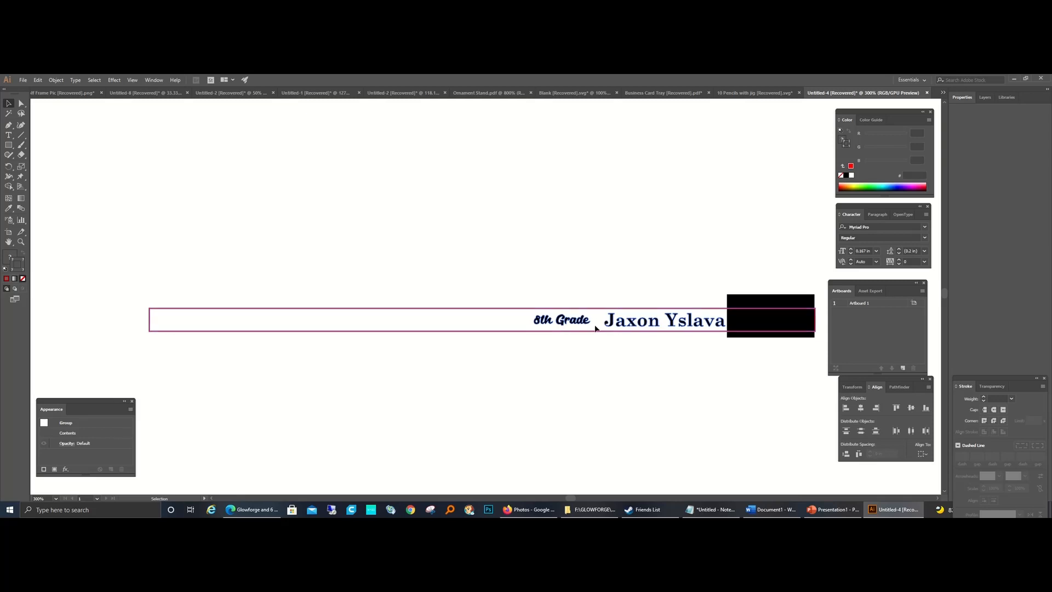
click(601, 356)
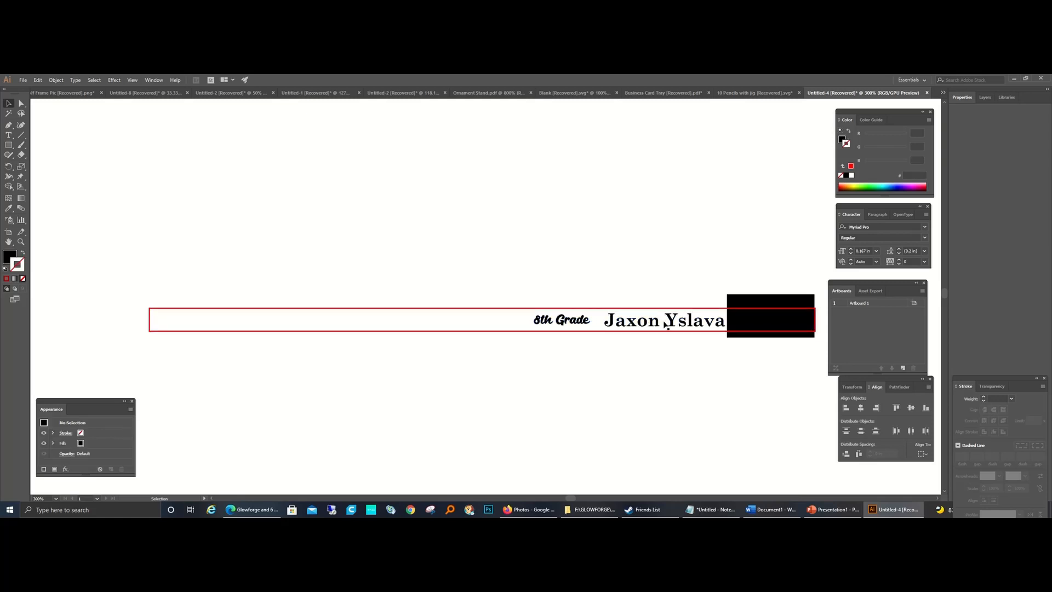
Step: Delete the "8th Grade" outlines from the pencil rectangle, keeping the grouped name
click(567, 325)
key(Delete)
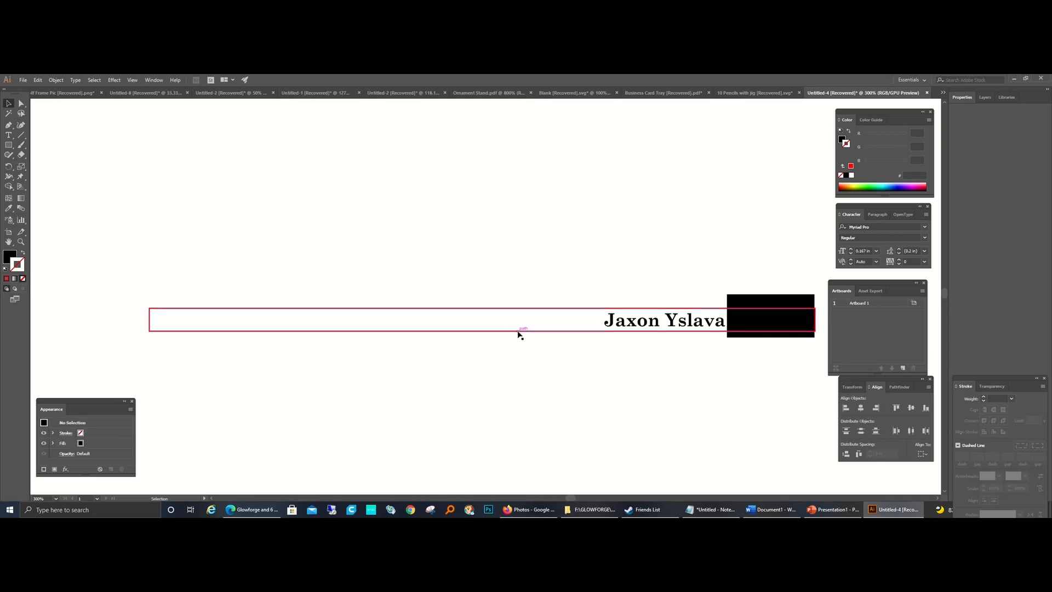
click(21, 241)
alt+click(592, 314)
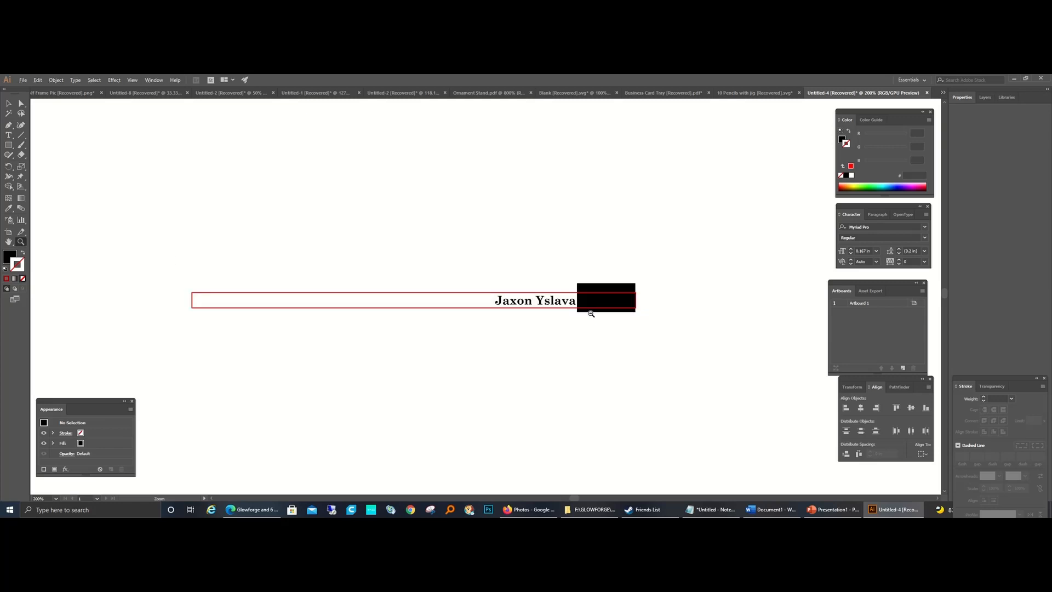
Step: Duplicate the pencil group together with its black rectangle by copying and pasting it beside the original
alt+click(526, 290)
key(v)
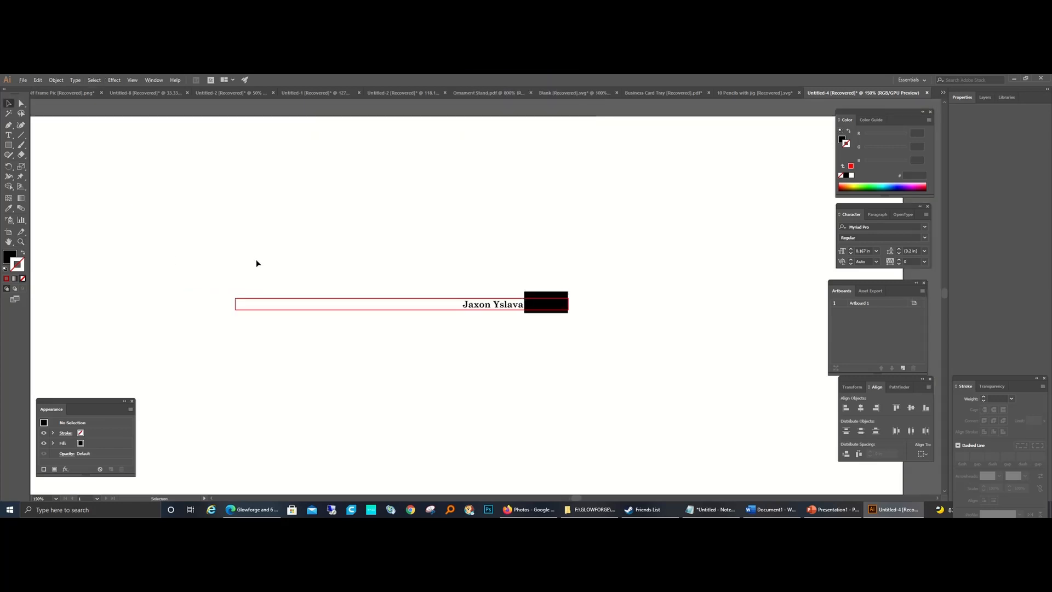
drag(224, 269, 577, 333)
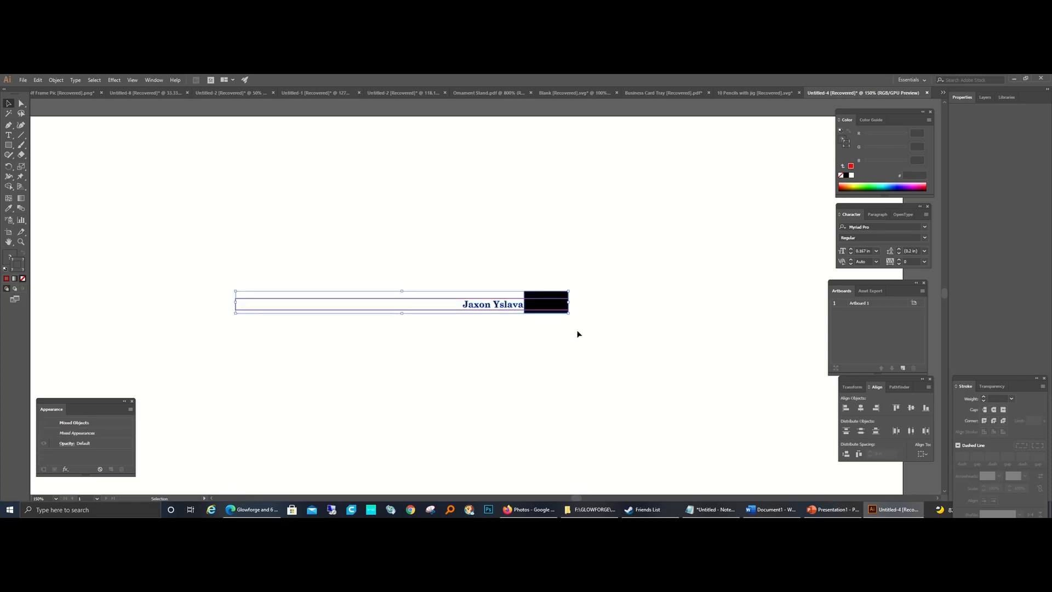
key(a)
key(ctrl+c)
key(ctrl+v)
key(v)
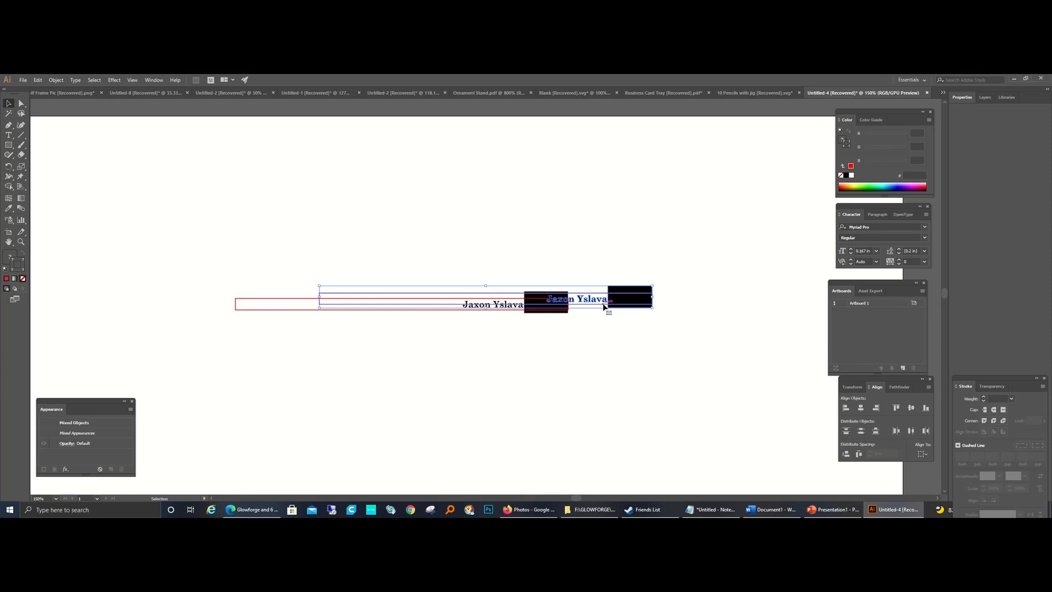
click(610, 393)
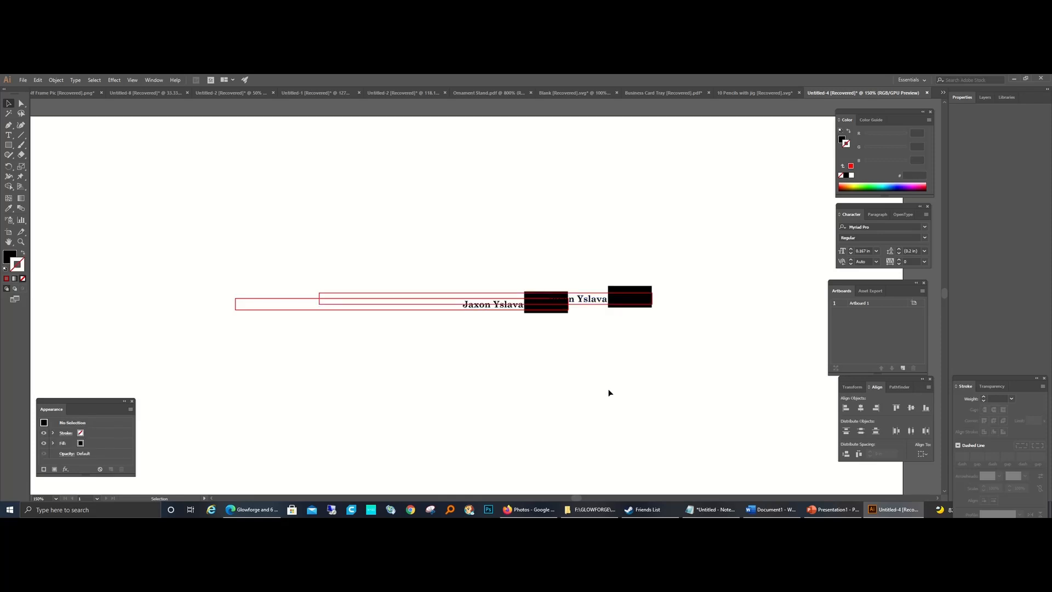
Step: Delete the black rectangles from the ends of both pencil outlines
click(562, 310)
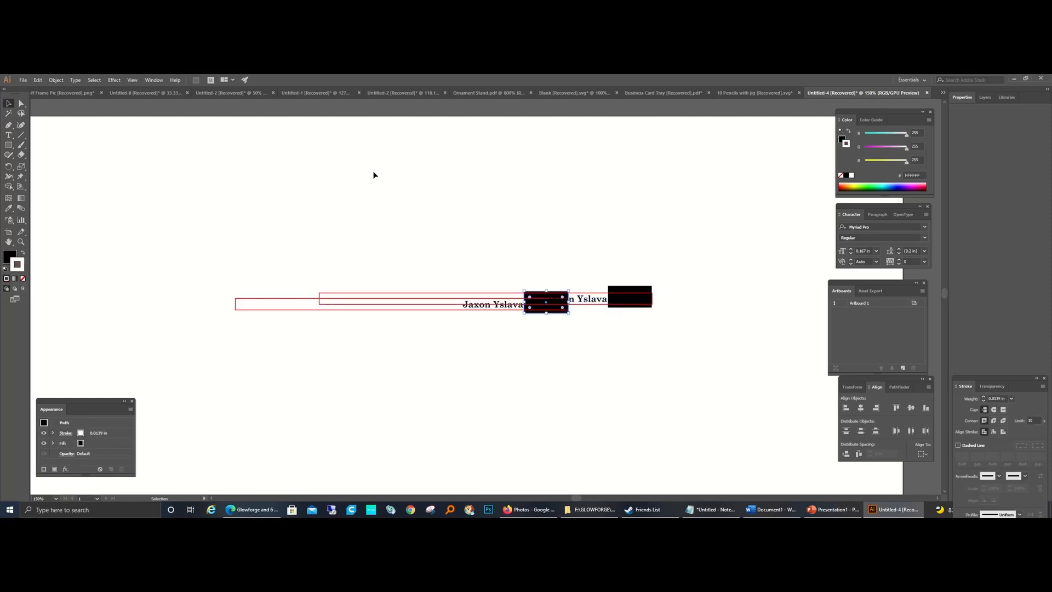
key(Delete)
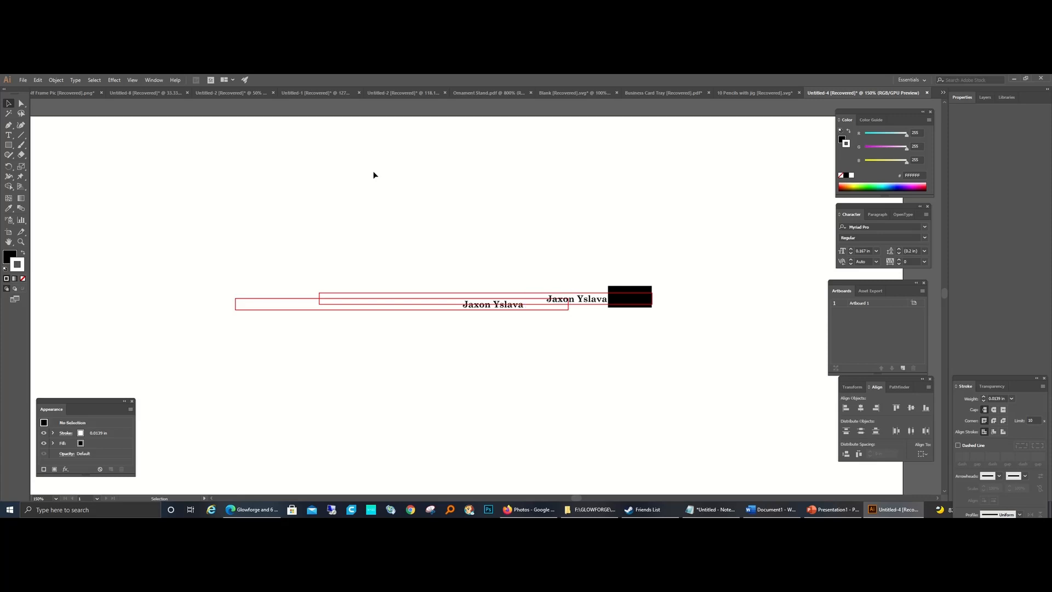
click(627, 308)
key(Delete)
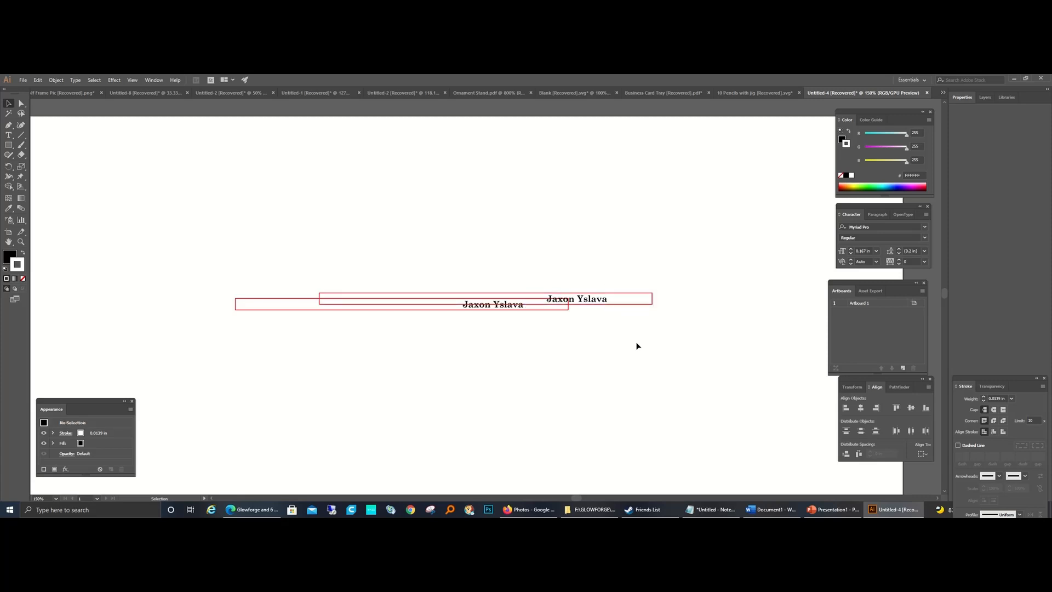
Step: Duplicate the second pencil group, stacking the copies on it, until there are ten pencils in total
key(a)
drag(669, 269, 591, 328)
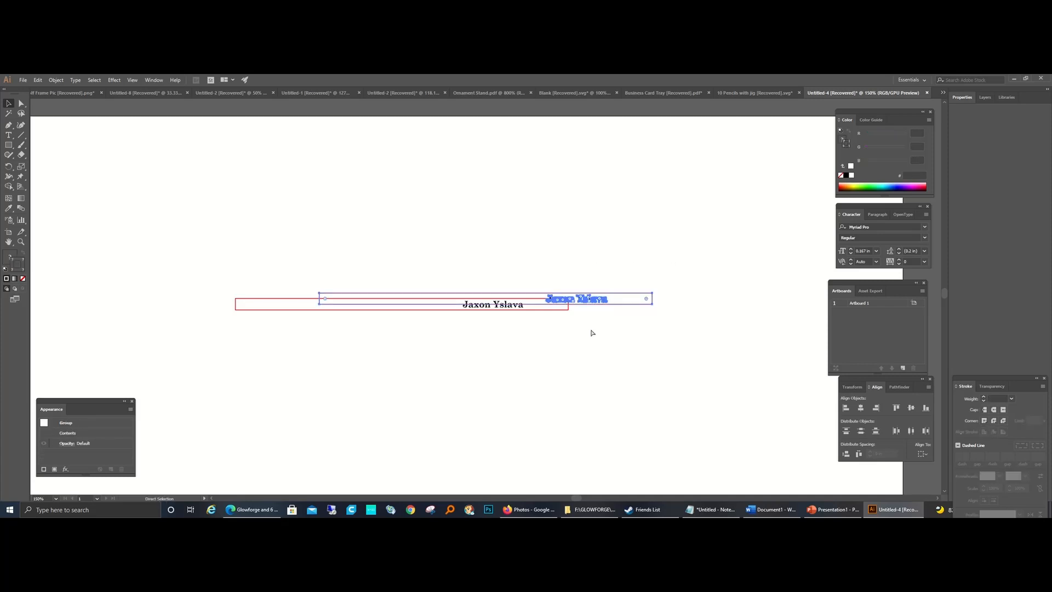
key(v)
key(a)
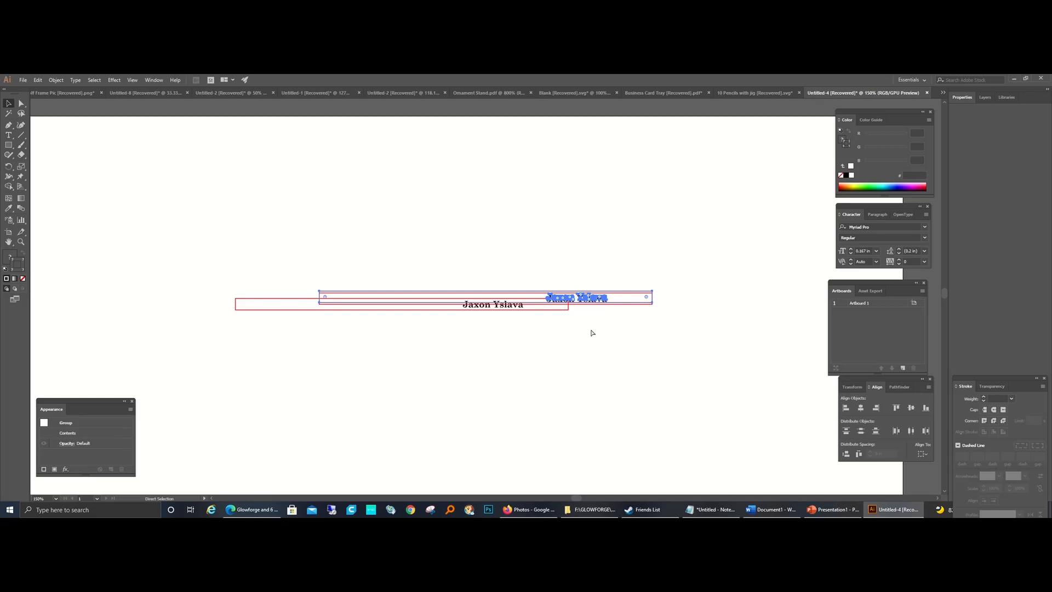
key(v)
click(596, 336)
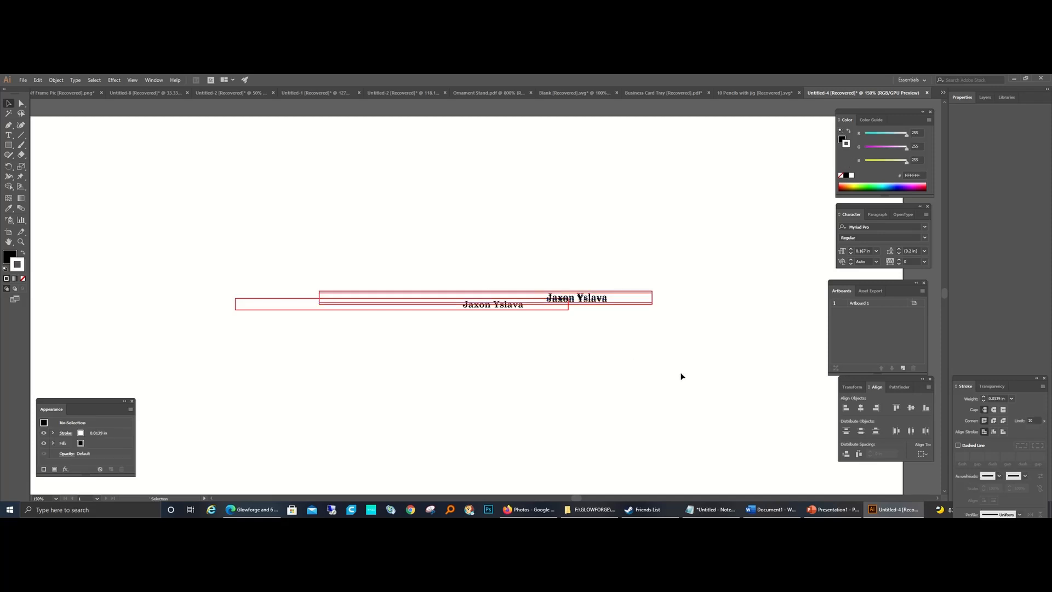
Step: Align the left edges of all ten pencil groups
drag(699, 384, 222, 202)
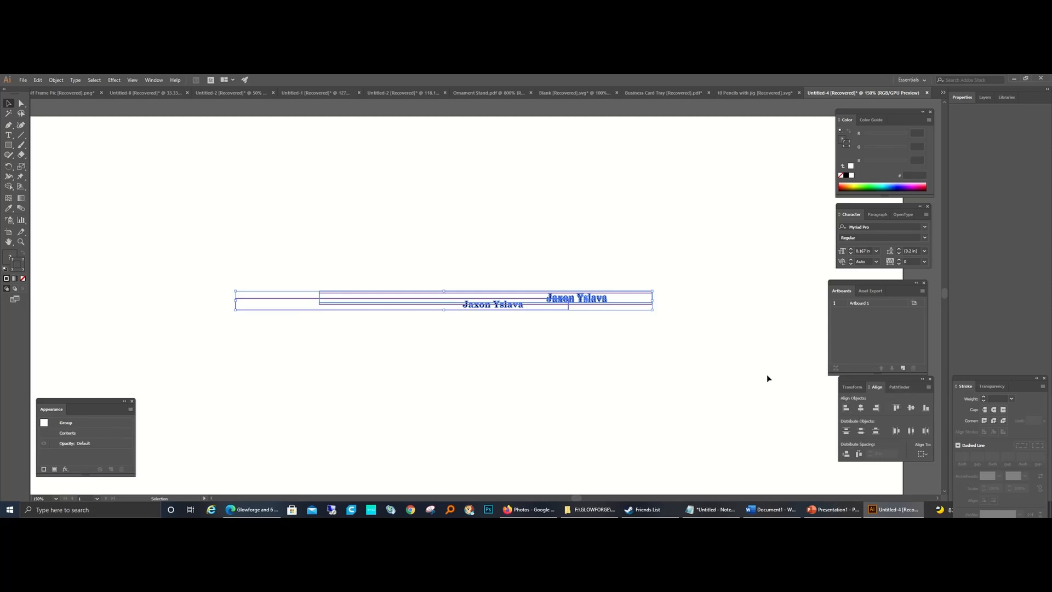
click(847, 410)
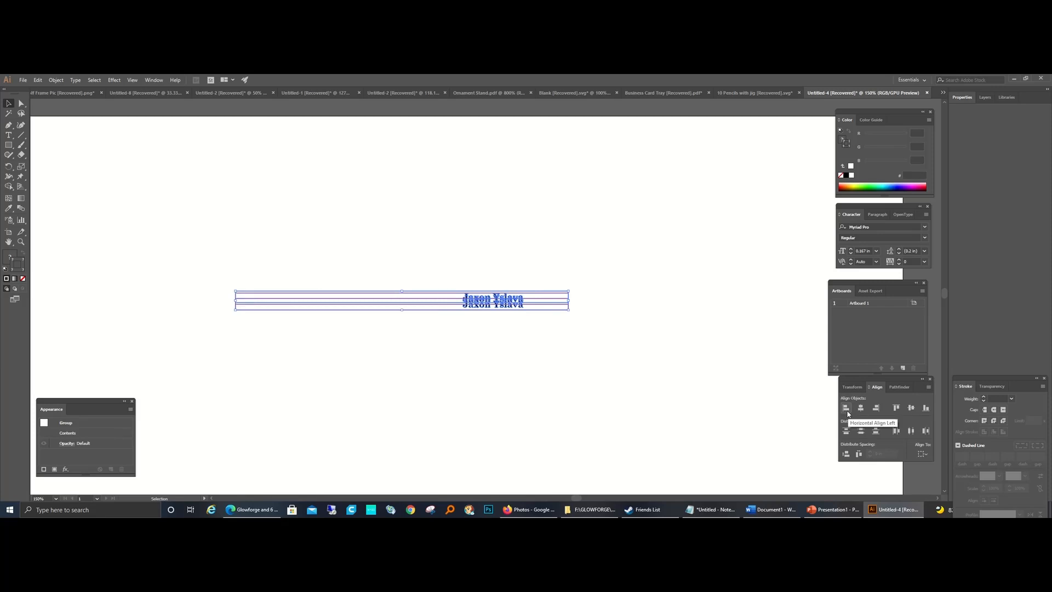
click(617, 336)
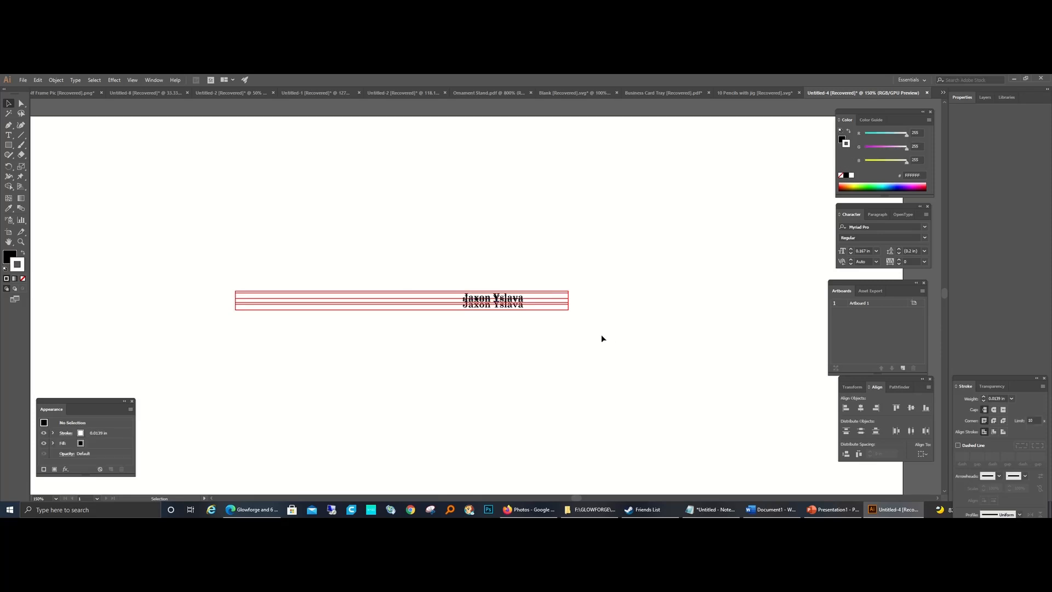
Step: Move the topmost pencil copy straight up, clear of the stacked copies
click(565, 291)
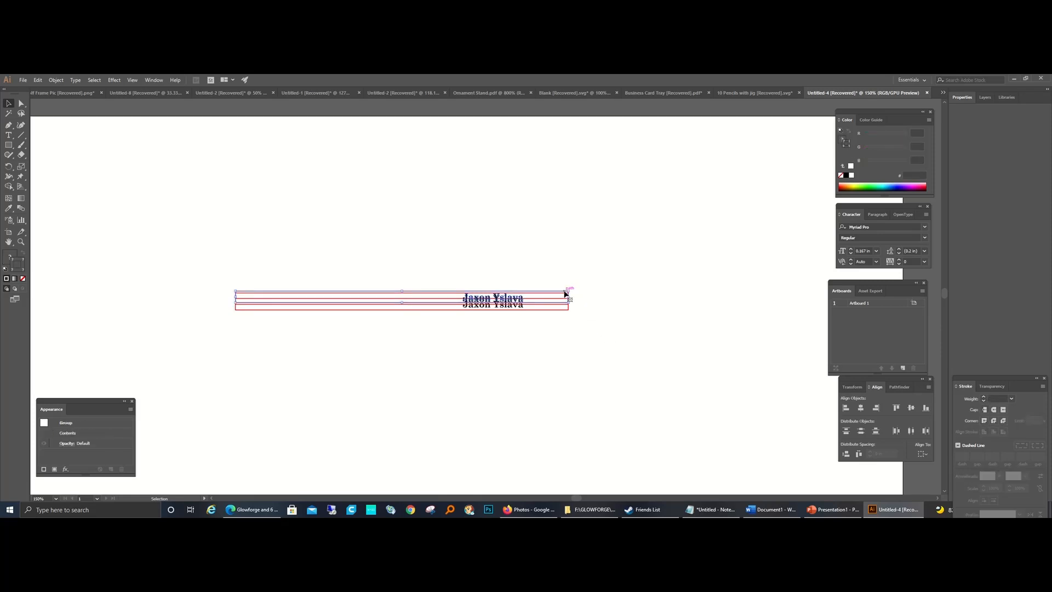
key(Up)
key(Up)
key(Up)
key(Up)
key(Up)
key(Up)
key(Up)
key(Up)
key(Up)
key(Up)
key(Up)
key(Up)
key(Up)
key(Up)
key(Up)
key(Up)
key(Up)
key(Up)
key(Up)
key(Up)
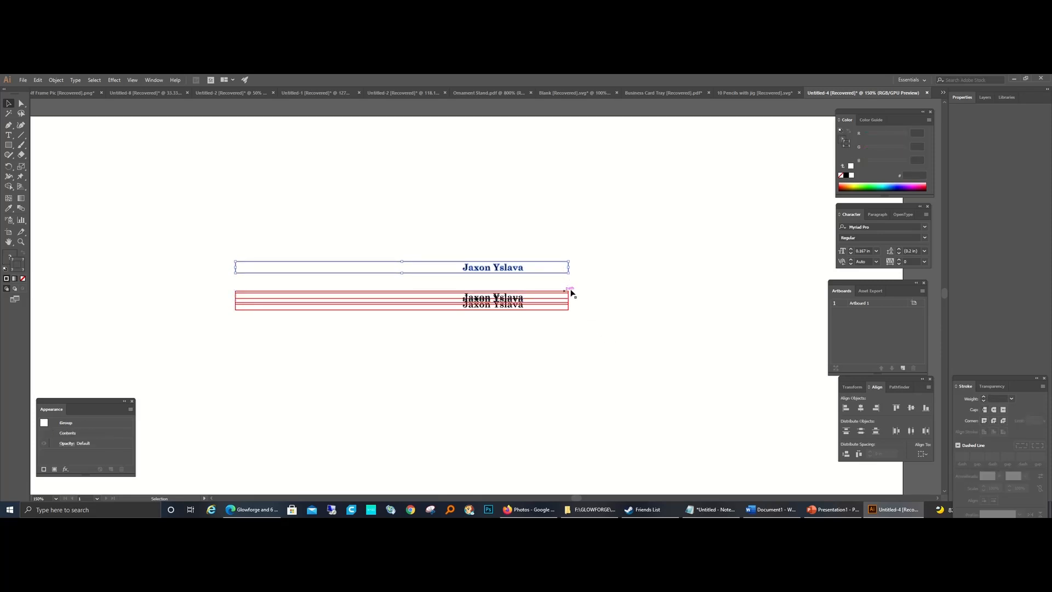
Step: Distribute all ten pencils vertically with 0.25 in spacing, using the uppermost pencil as the key object
click(604, 342)
drag(621, 353, 193, 193)
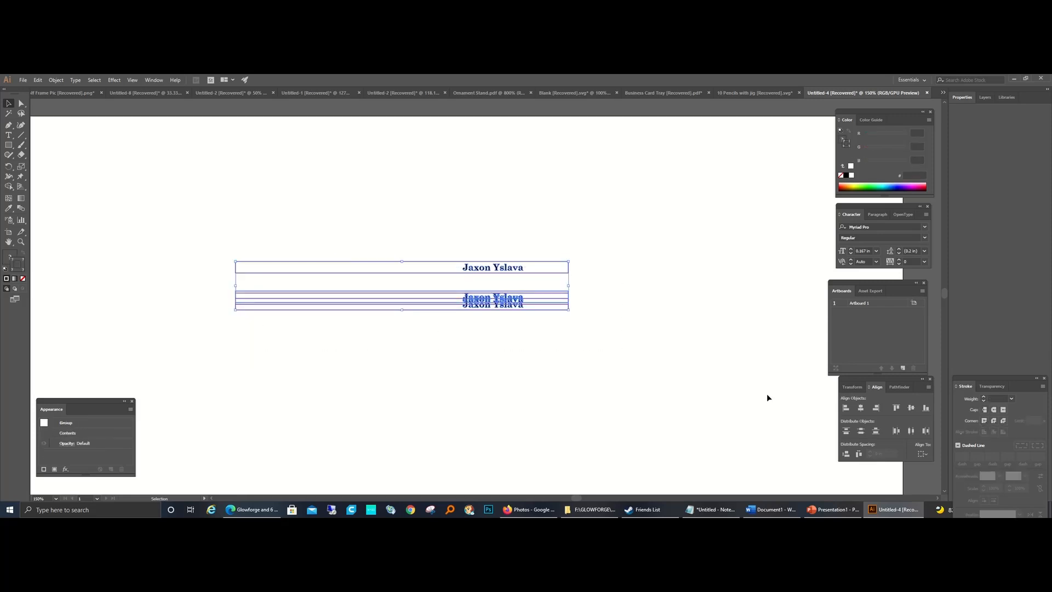
click(927, 456)
click(928, 460)
click(466, 275)
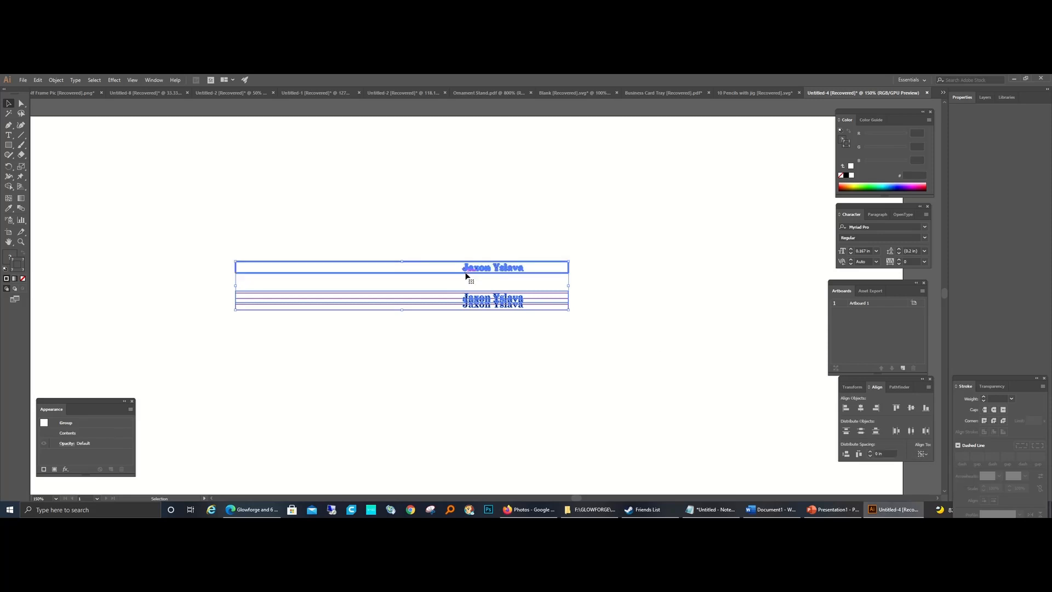
click(876, 452)
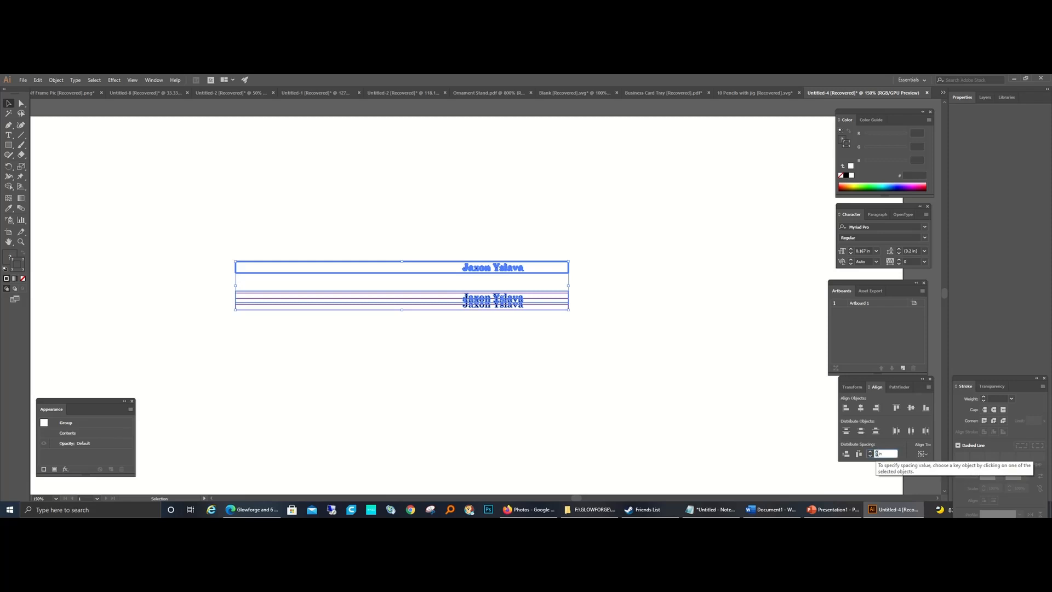
text(.25)
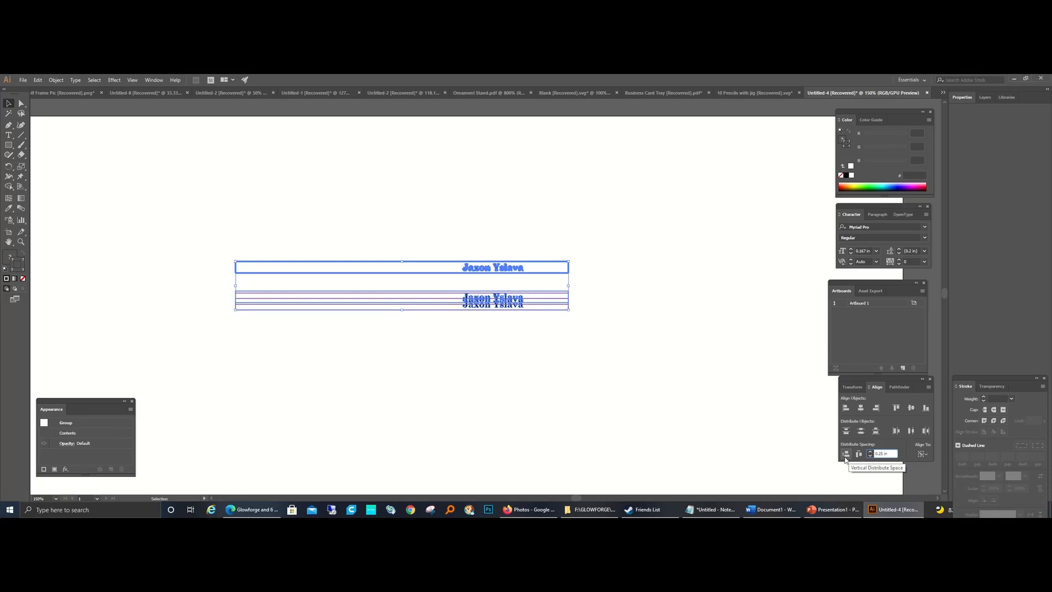
click(846, 454)
click(627, 392)
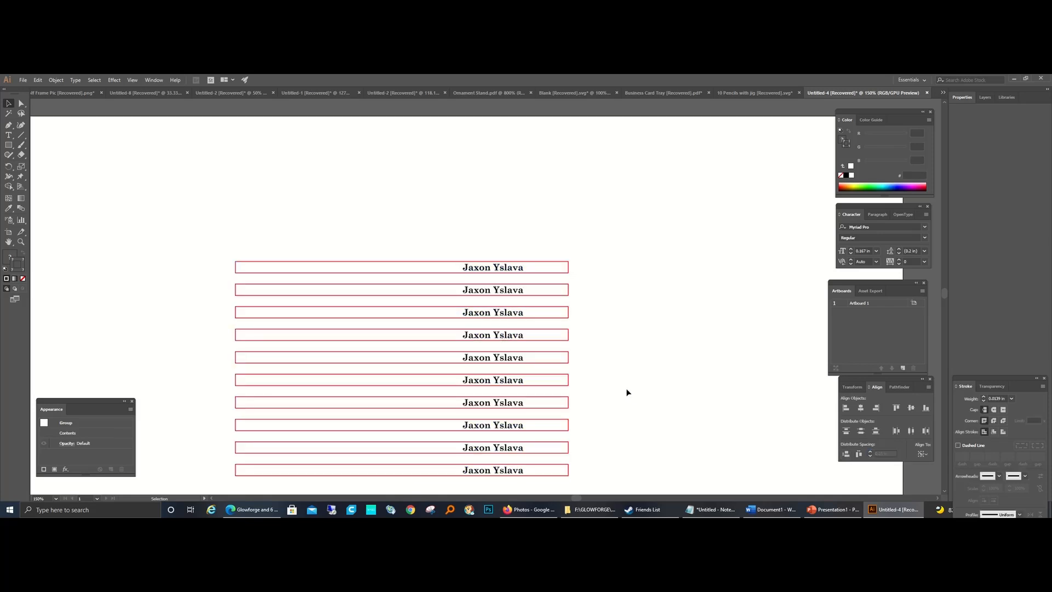
Step: Check the jig outline's dimensions in the "10 Pencils with jig" document and return to the pencil layout
scroll(627, 392, down, 3)
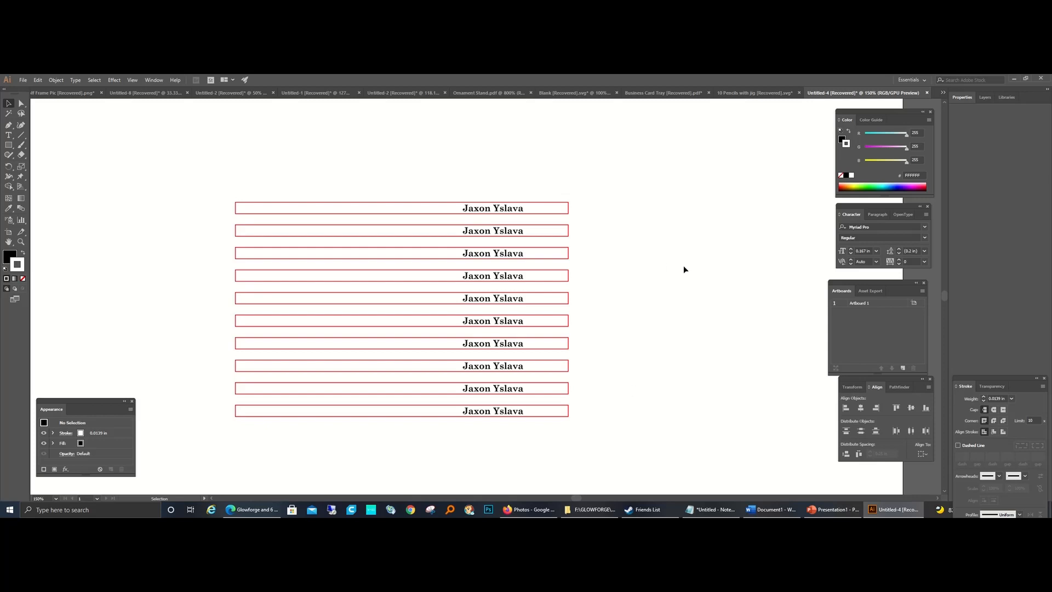
click(758, 93)
click(400, 293)
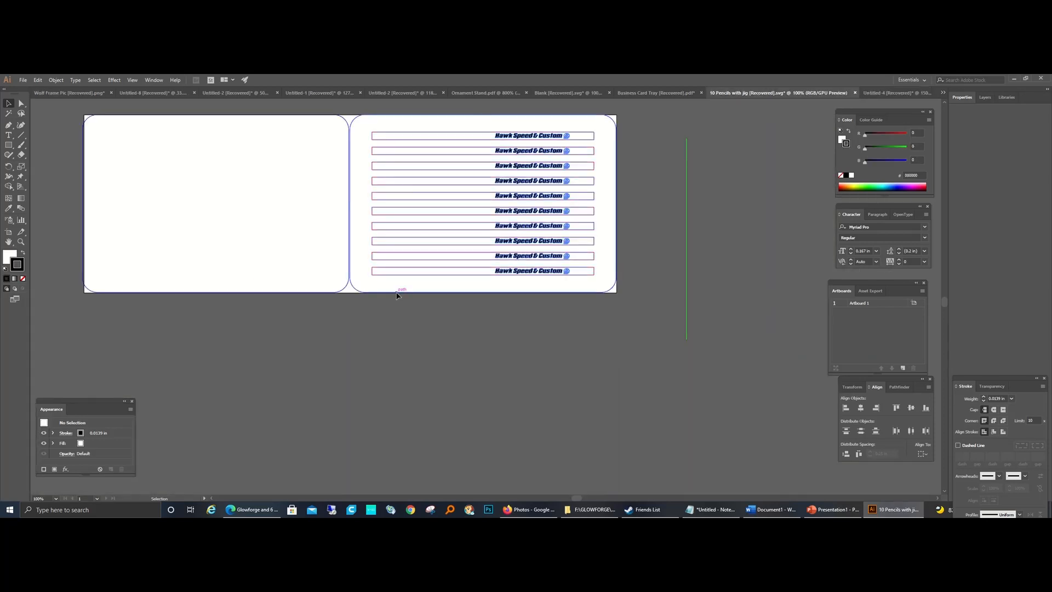
click(849, 388)
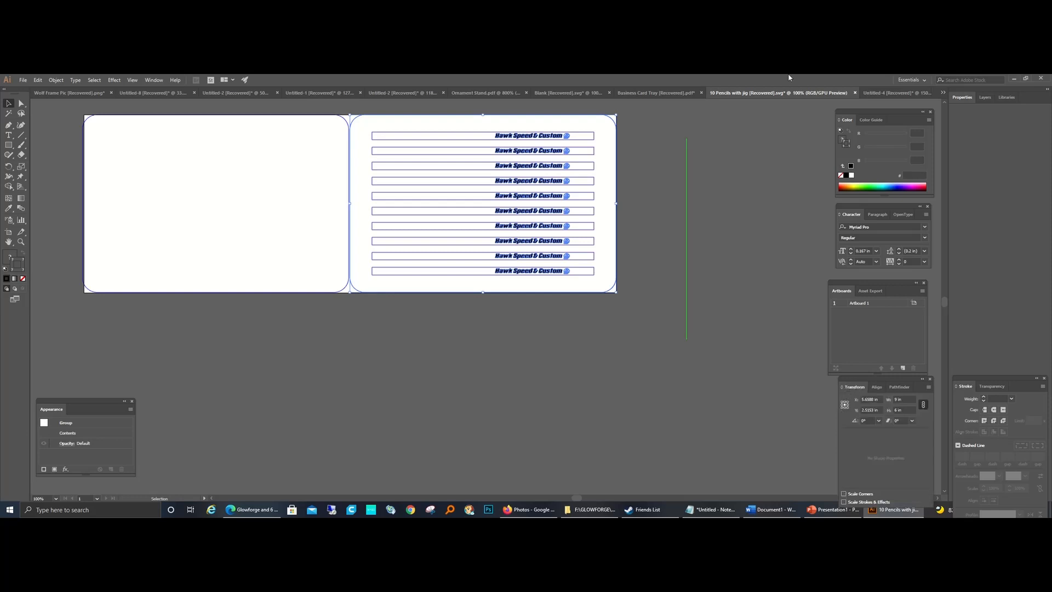
click(893, 93)
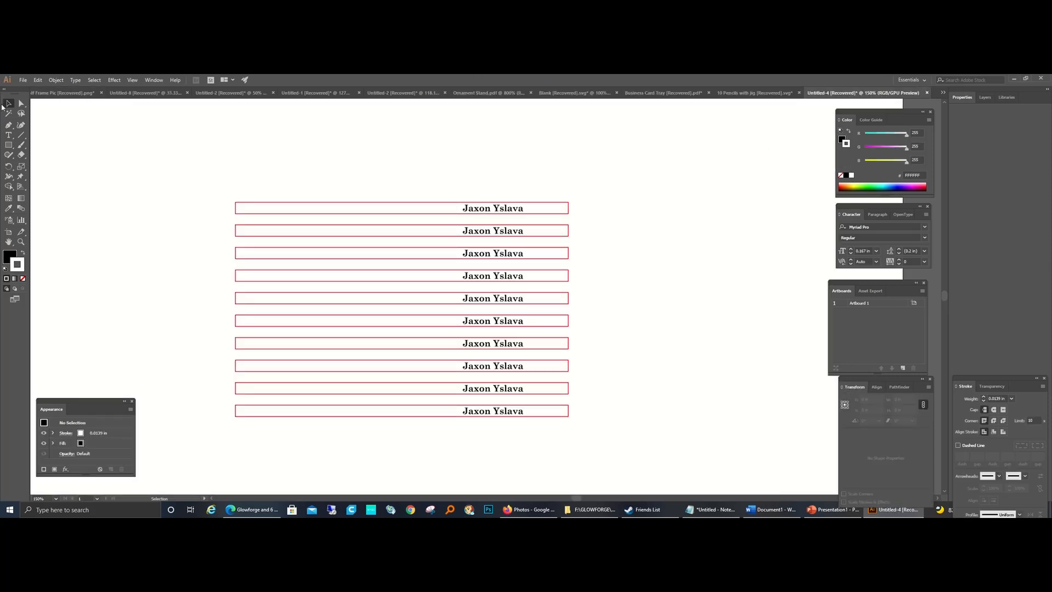
Step: Move all ten pencils together to the right on the artboard to free space beside them
click(8, 145)
click(21, 241)
alt+click(315, 254)
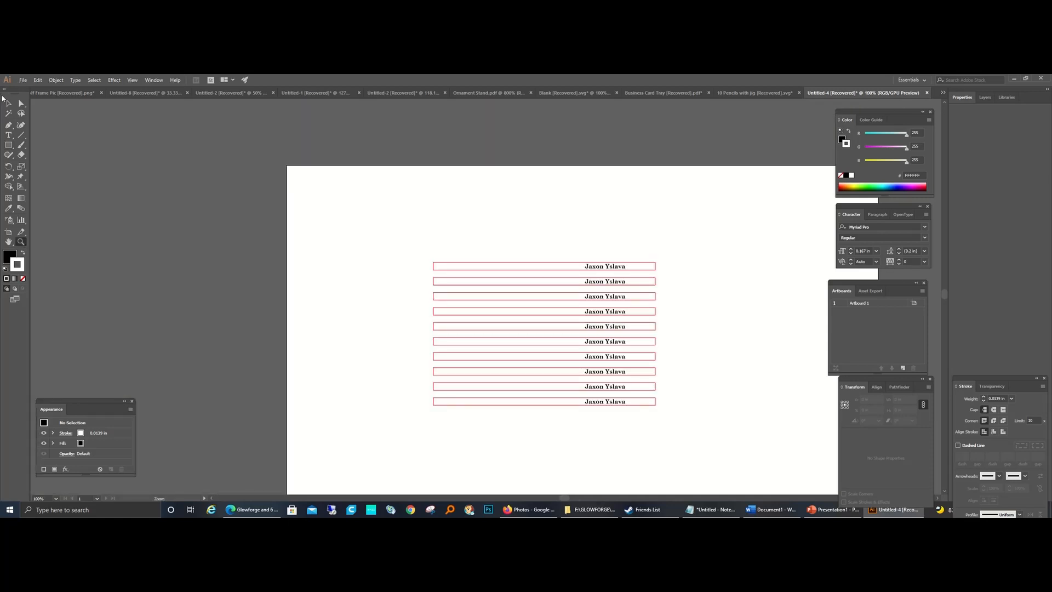
click(8, 103)
drag(418, 233, 733, 458)
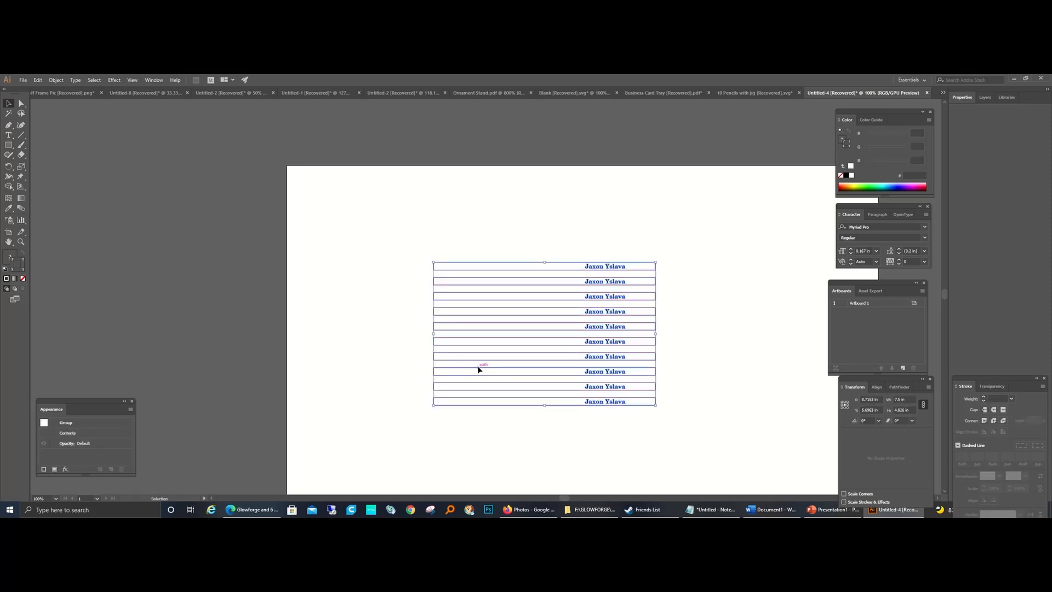
drag(479, 366, 585, 373)
click(417, 352)
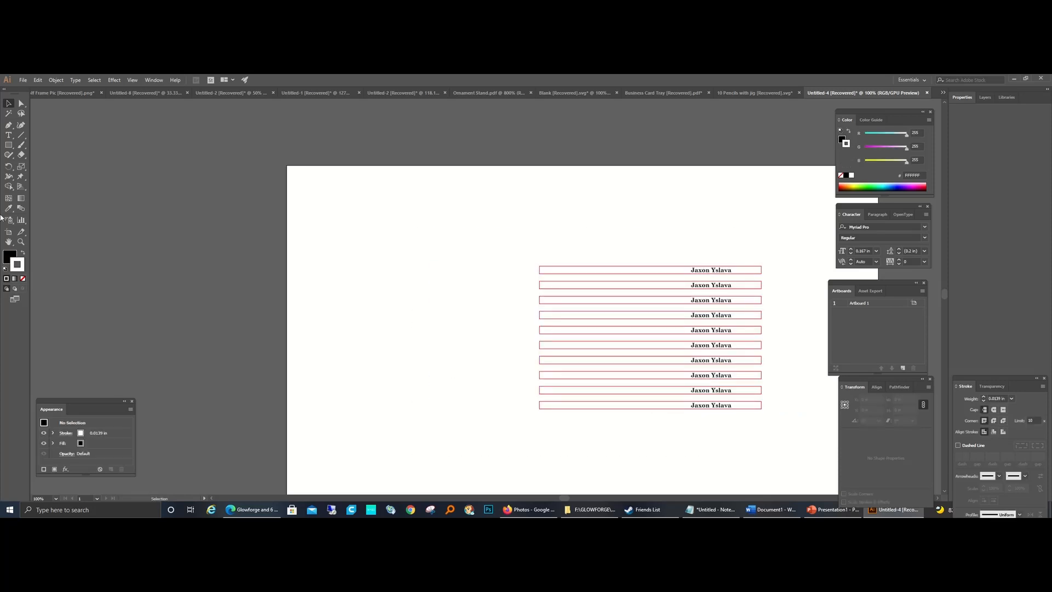
Step: Draw a rounded rectangle about 9.9 by 6.6 in to the left of the pencils
click(8, 145)
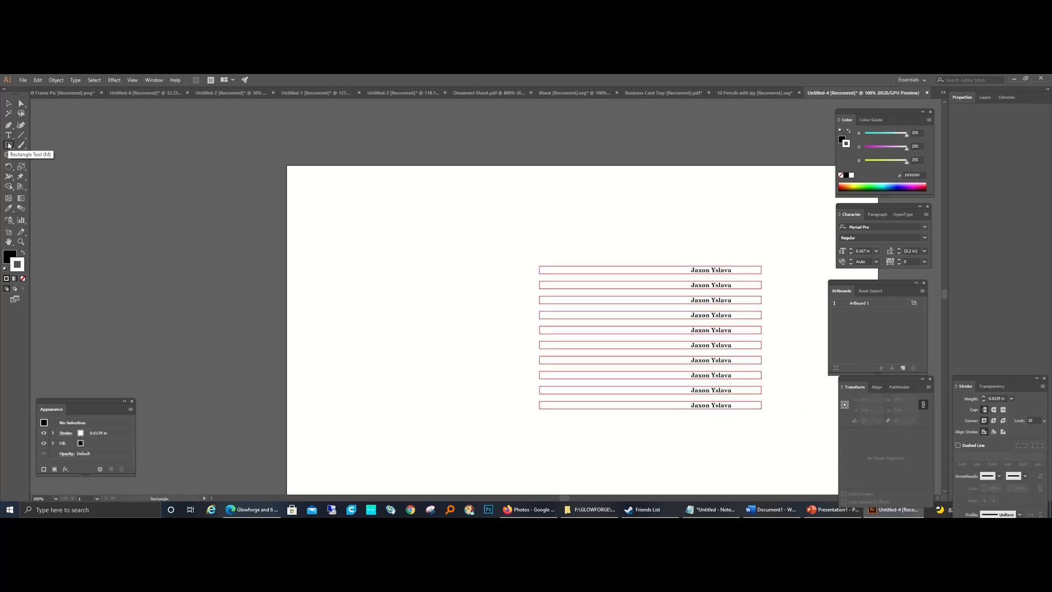
click(9, 145)
click(41, 156)
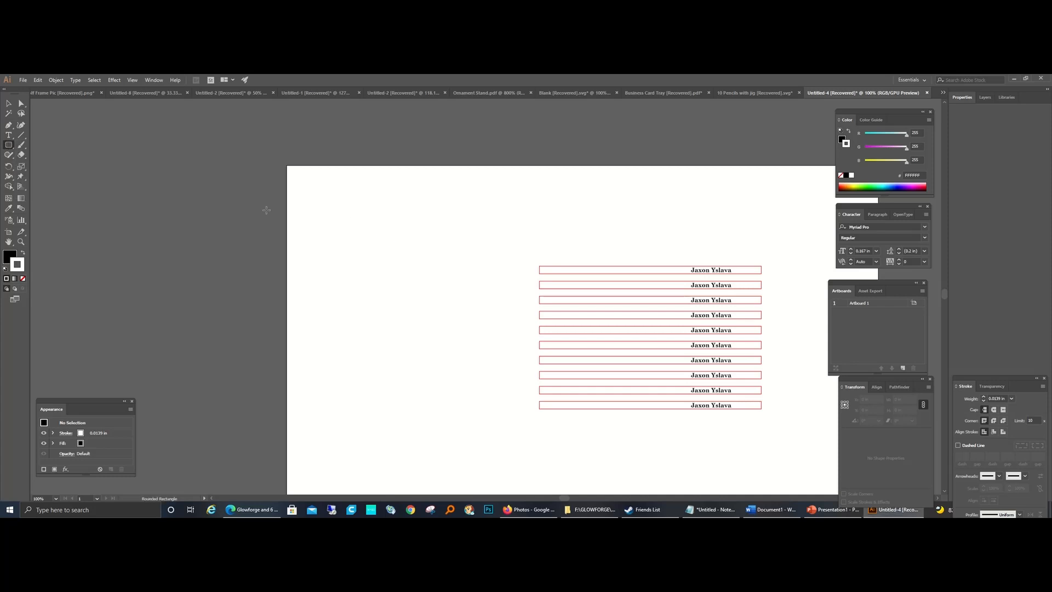
drag(229, 195, 503, 348)
drag(520, 391, 520, 390)
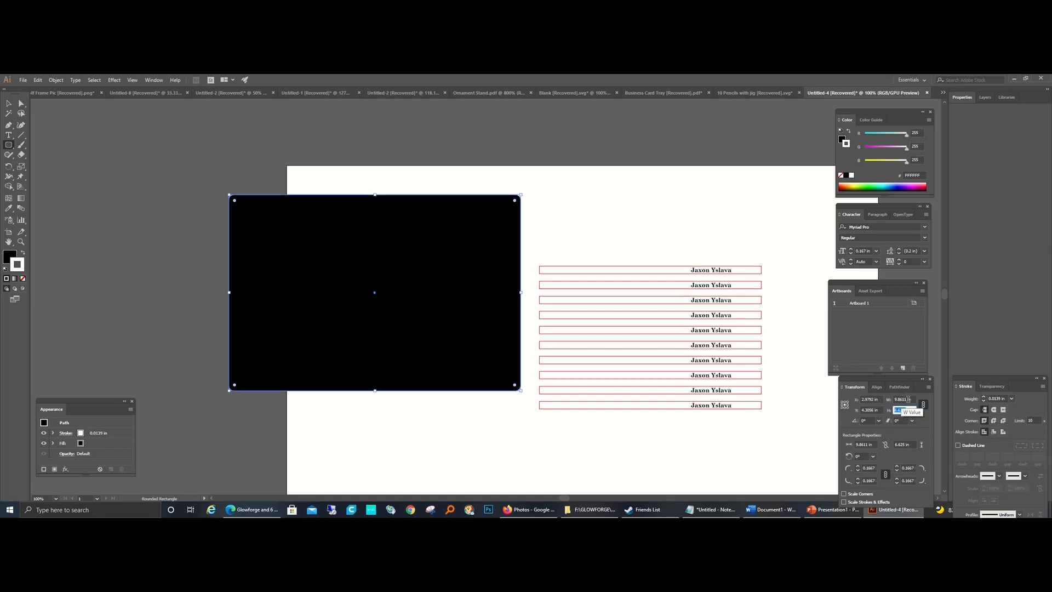
Step: Set the rounded rectangle's width to 9 in and, with proportions unlinked, its height to 6 in
double_click(901, 399)
text(9)
key(Return)
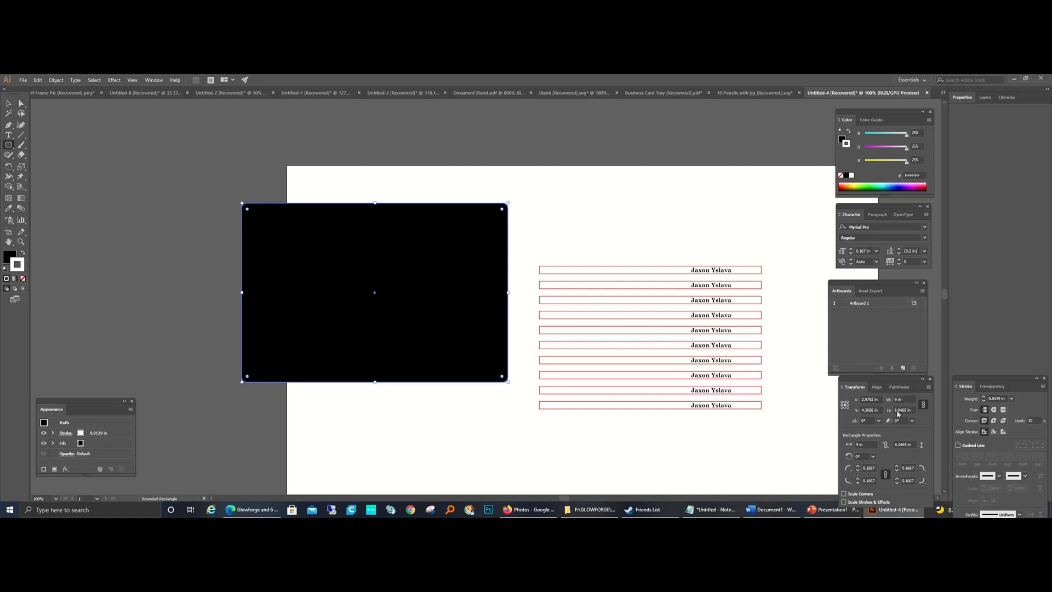
click(924, 406)
key(BackSpace)
text(6)
key(Return)
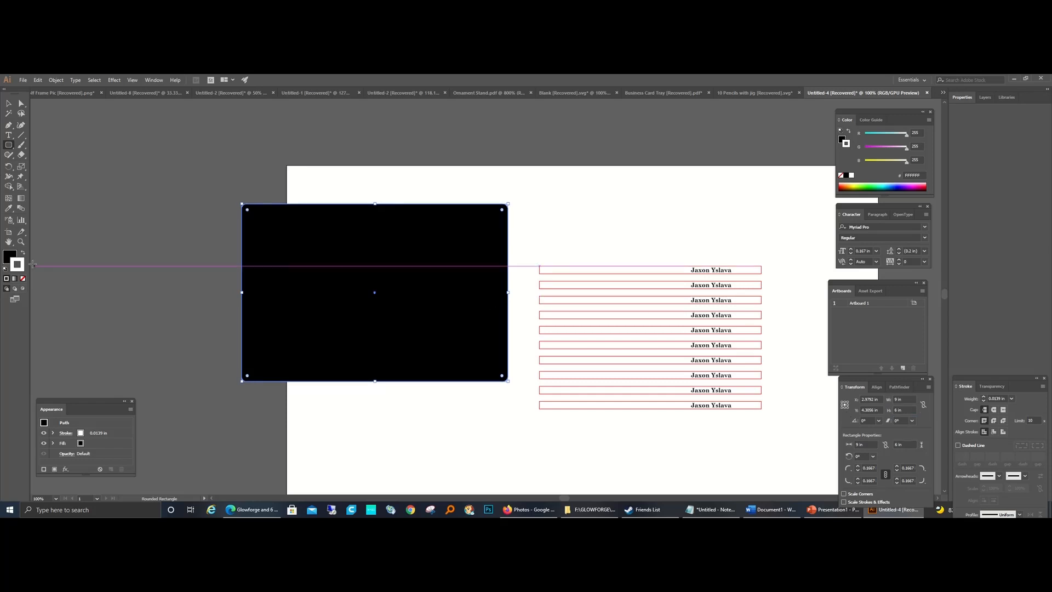
Step: Give the rounded rectangle a black stroke and no fill
click(23, 253)
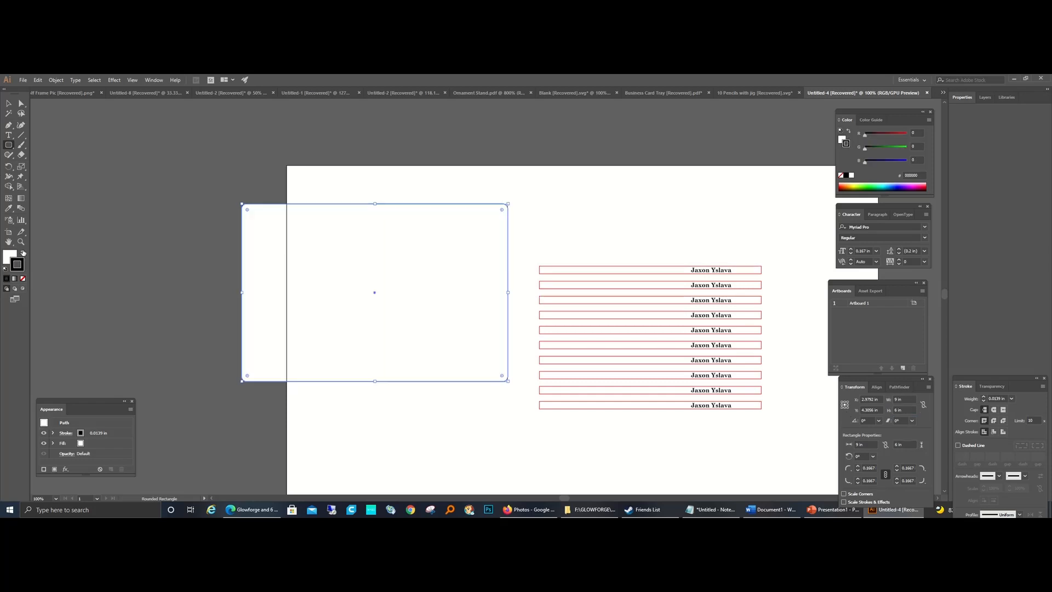
click(22, 277)
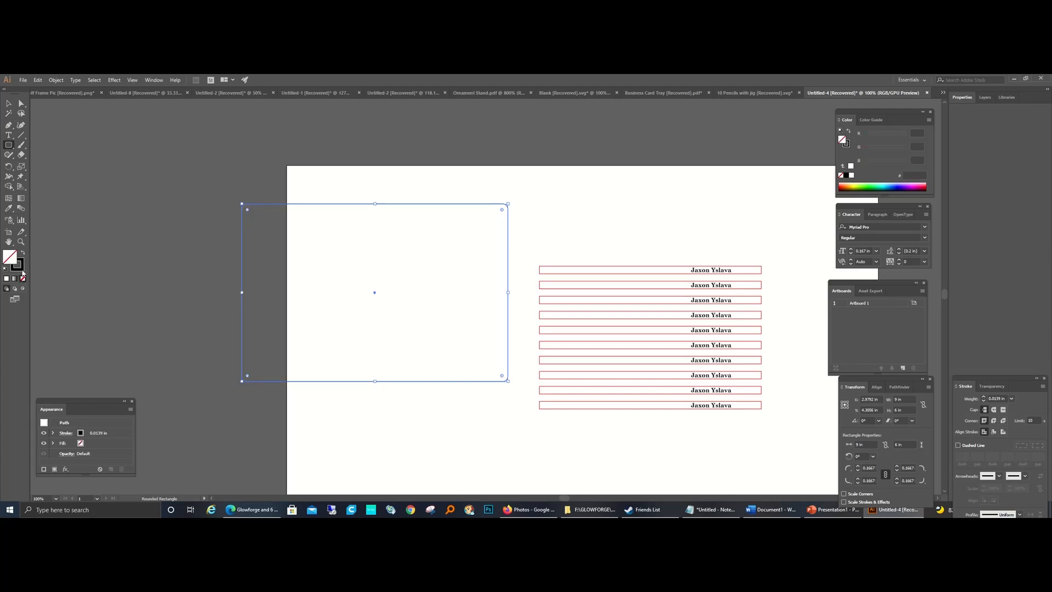
Step: Change the rounded rectangle's stroke color to bright green, hex 00FF12
double_click(21, 268)
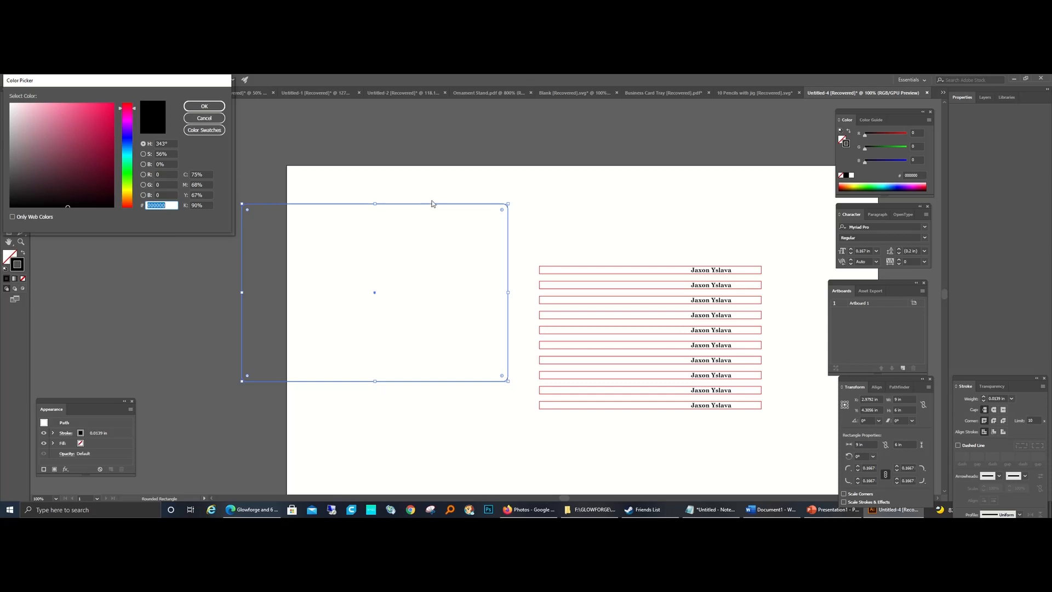
click(127, 172)
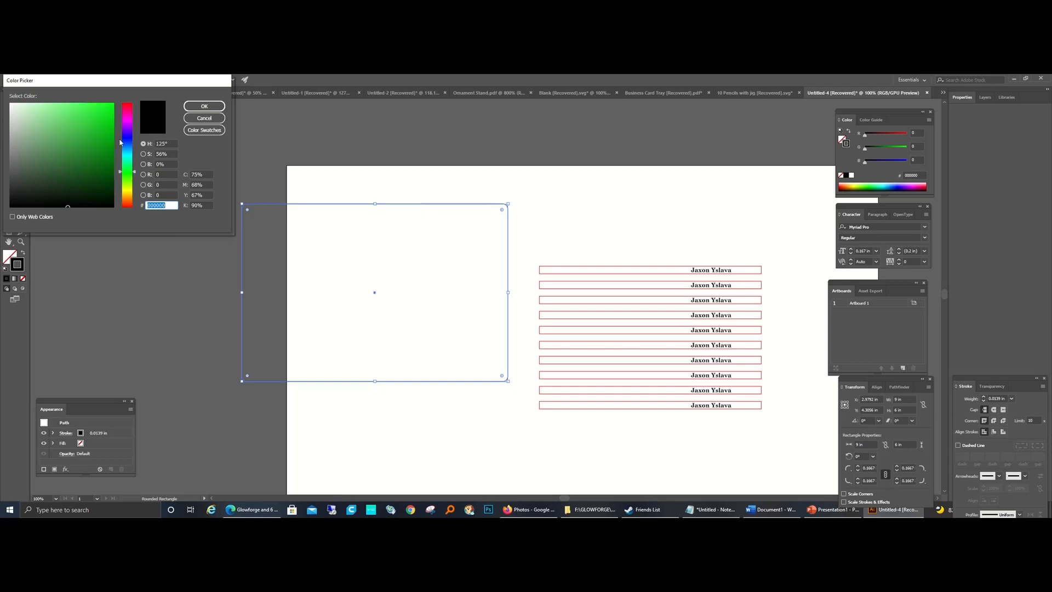
click(113, 105)
click(204, 106)
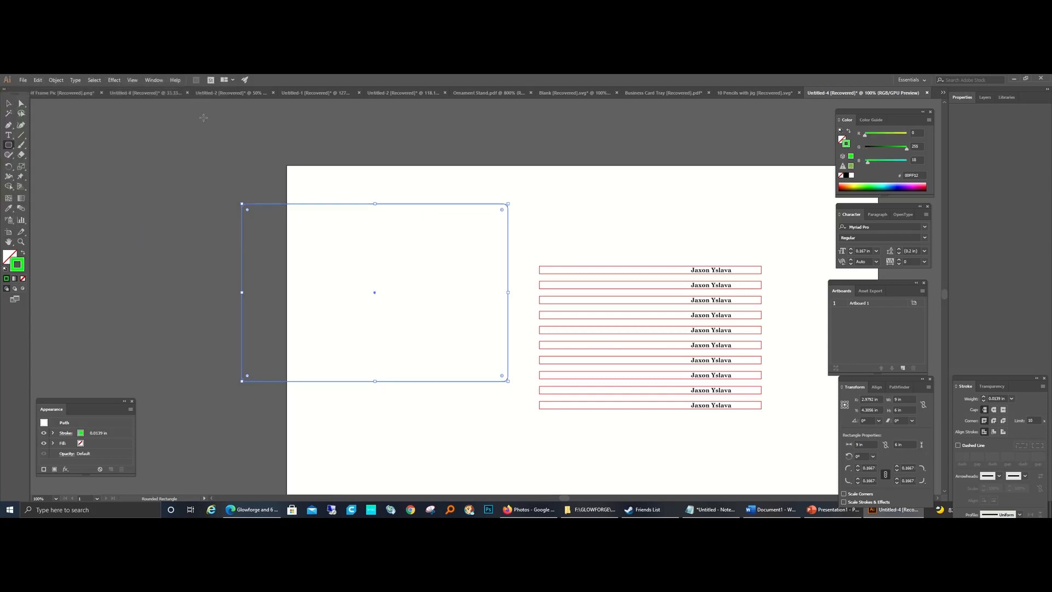
key(v)
click(429, 432)
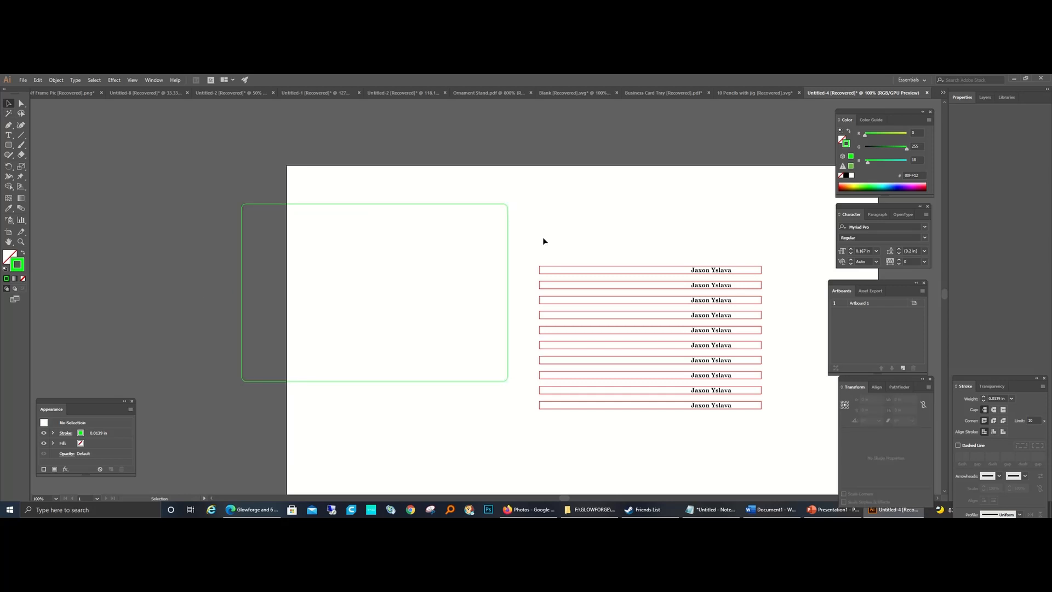
Step: Group all ten named pencil outlines into one object
drag(565, 209, 807, 450)
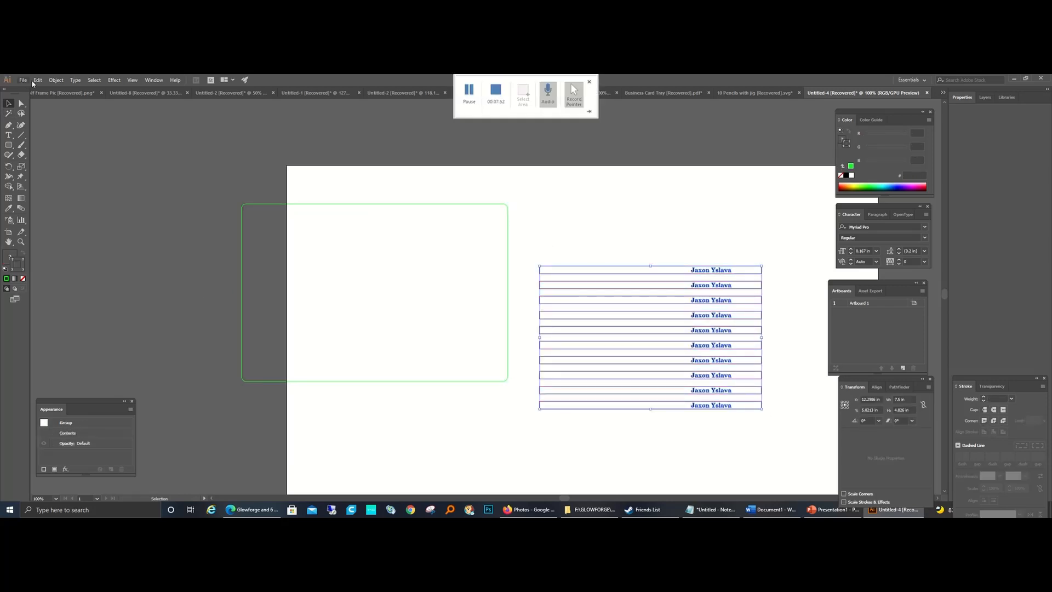
click(55, 80)
click(71, 111)
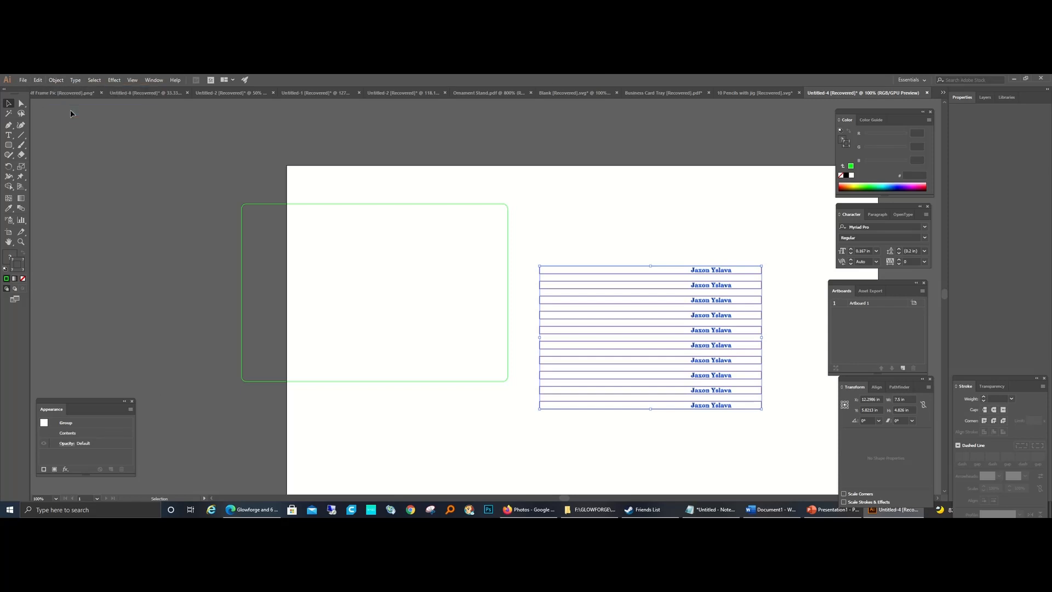
Step: Align the pencil group and the green rounded rectangle to each other's horizontal and vertical centers
click(312, 382)
key(ctrl+a)
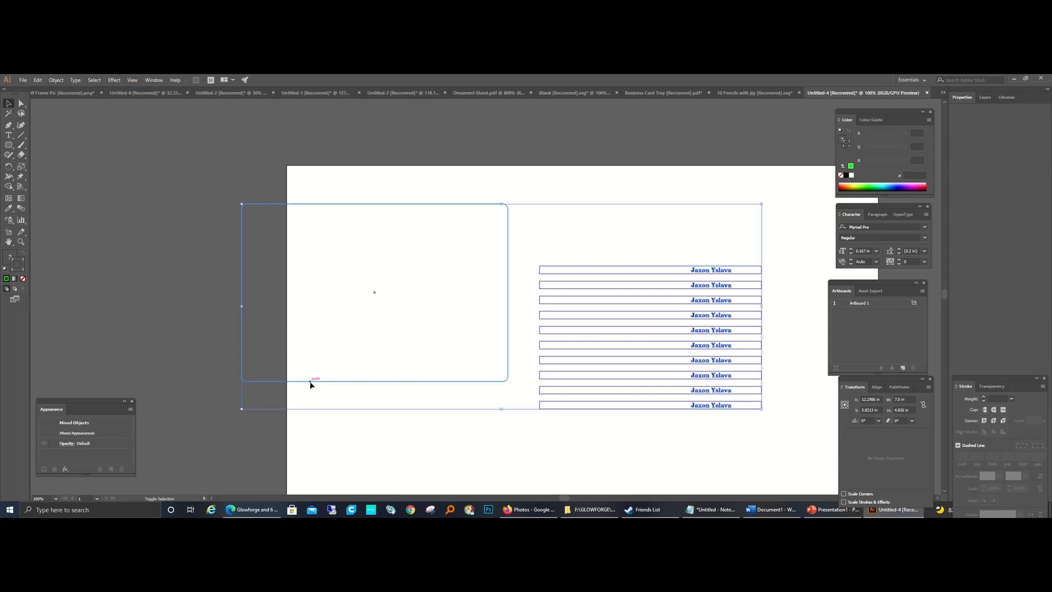
click(876, 386)
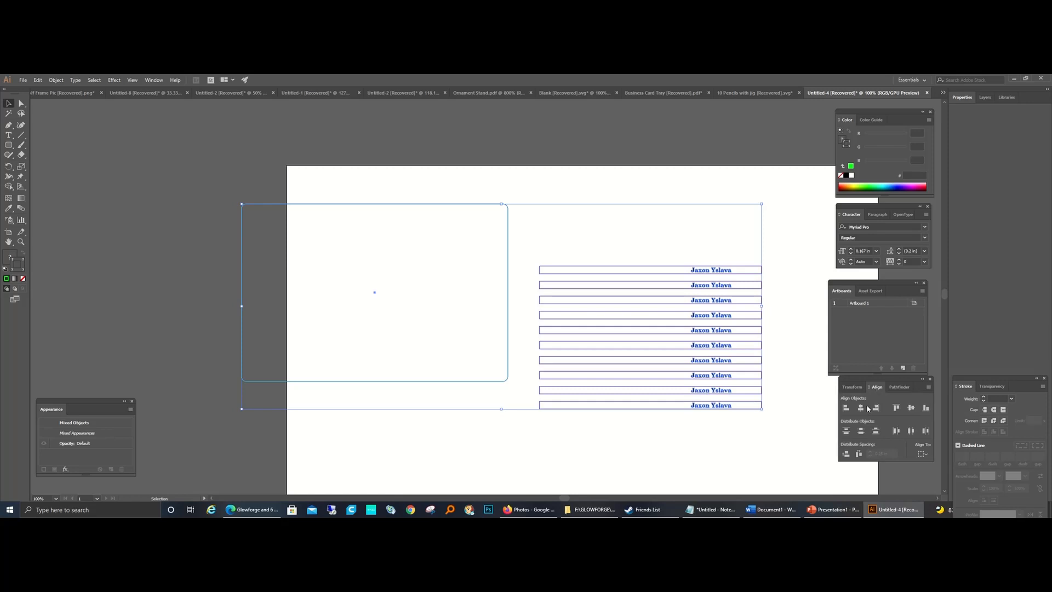
click(861, 407)
click(911, 408)
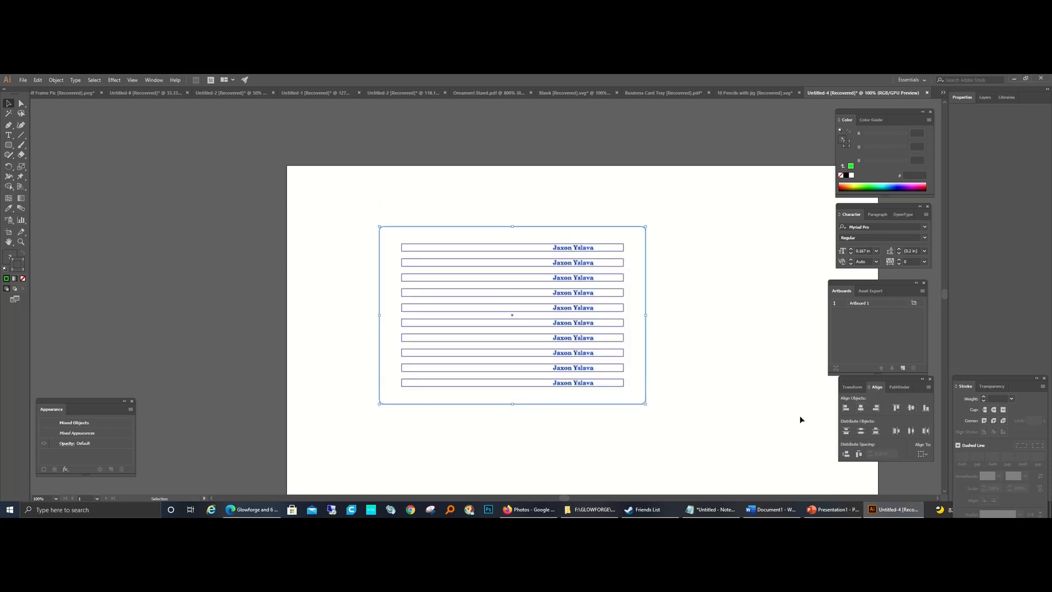
click(655, 432)
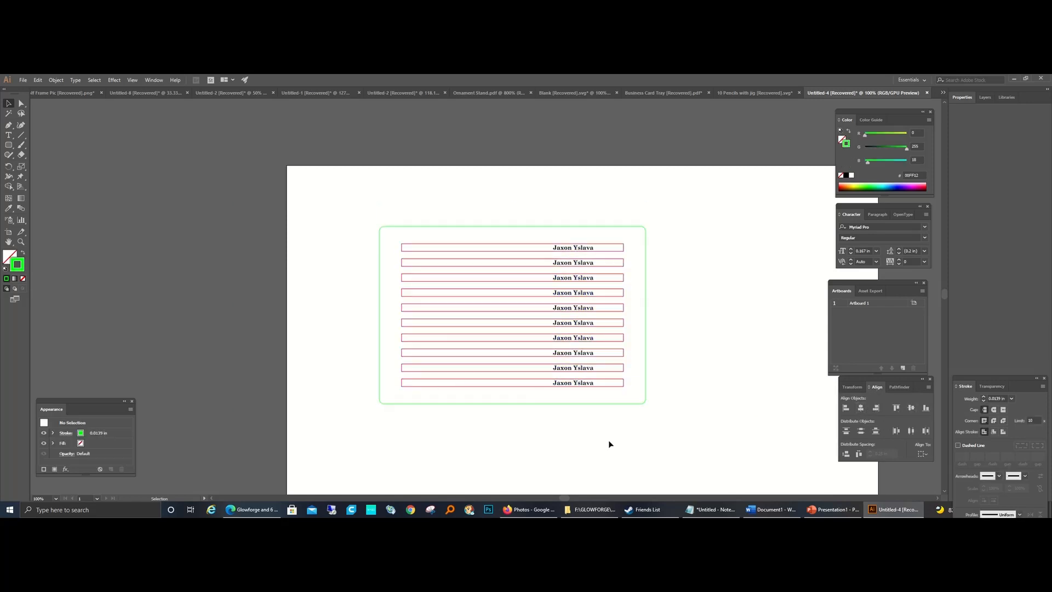
Step: Duplicate the green rounded rectangle and place the copy to the left of the pencil layout
drag(696, 185, 630, 224)
click(591, 228)
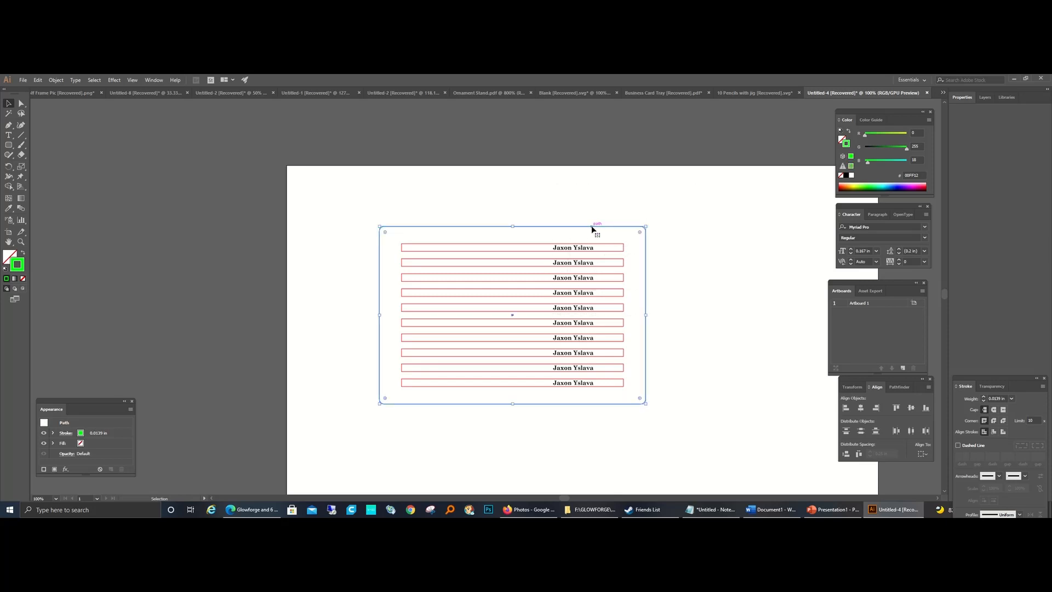
key(a)
key(v)
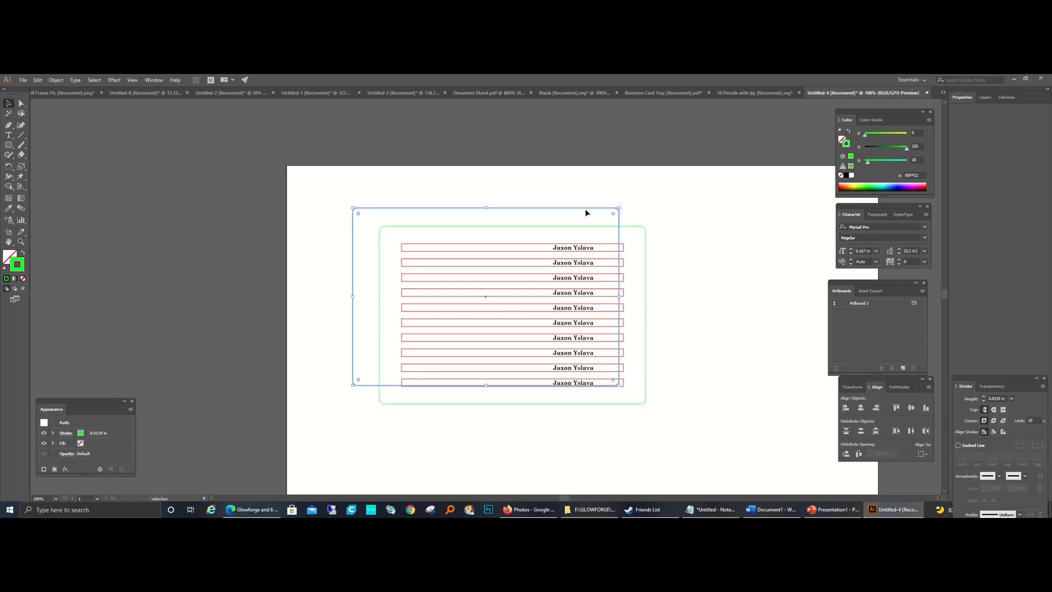
drag(586, 212, 295, 220)
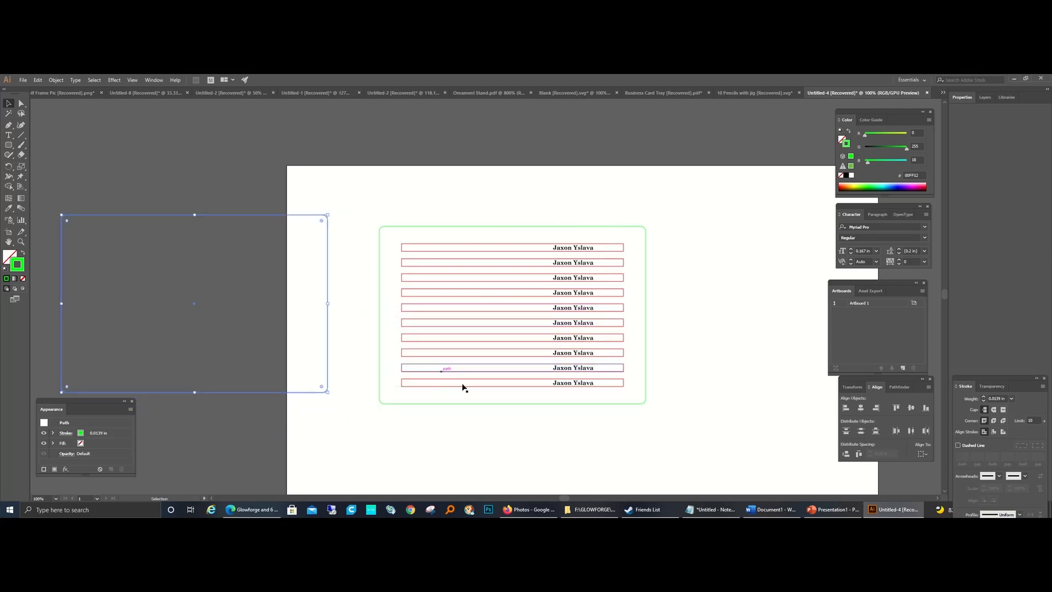
Step: Group the pencils with their surrounding green rectangle and align the empty rectangle's bottom edge with that group
drag(457, 174, 686, 416)
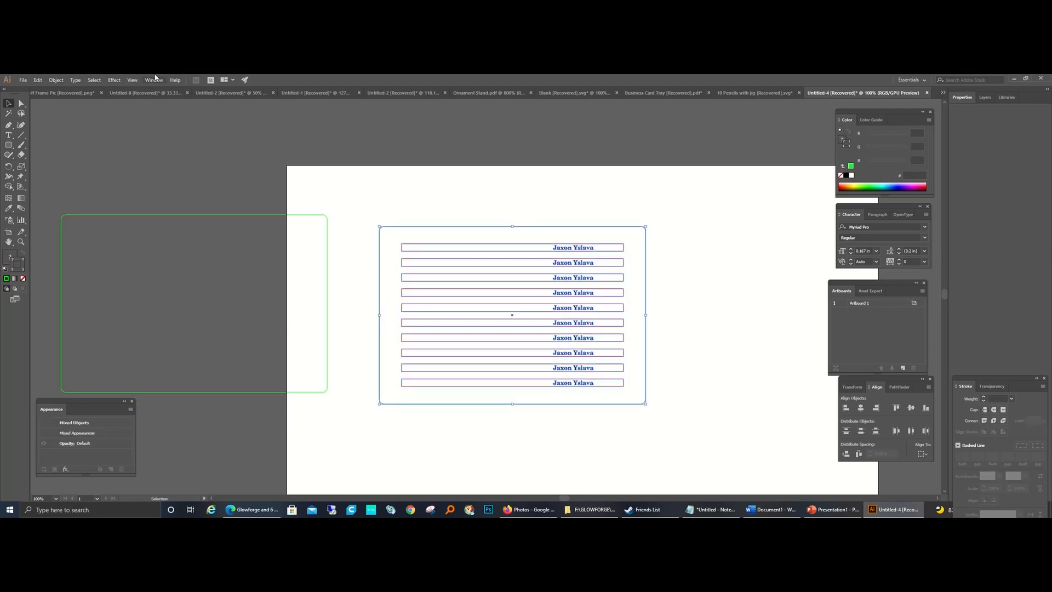
click(56, 80)
click(66, 110)
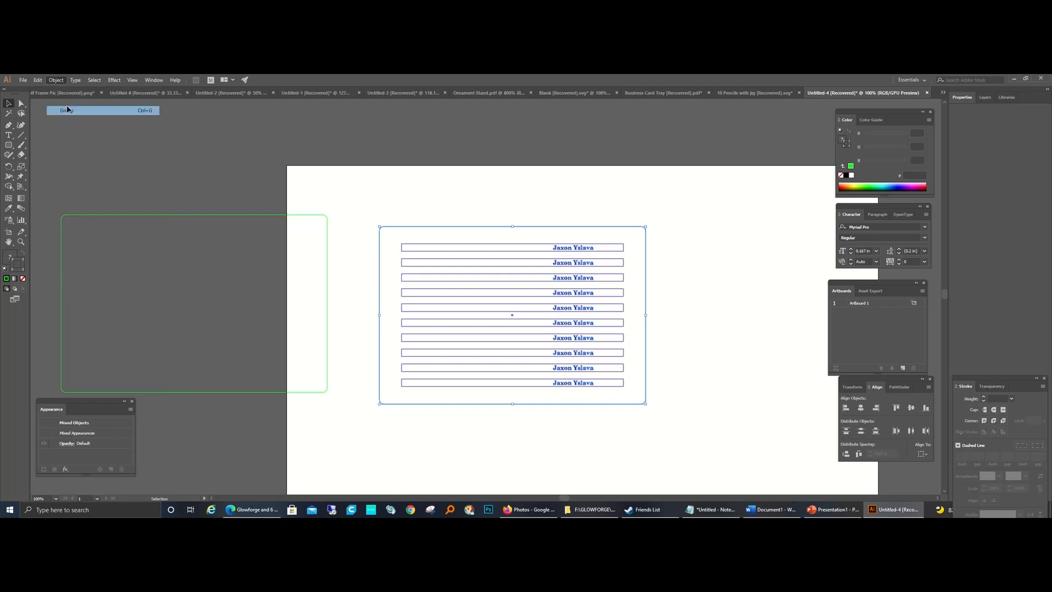
shift+click(258, 393)
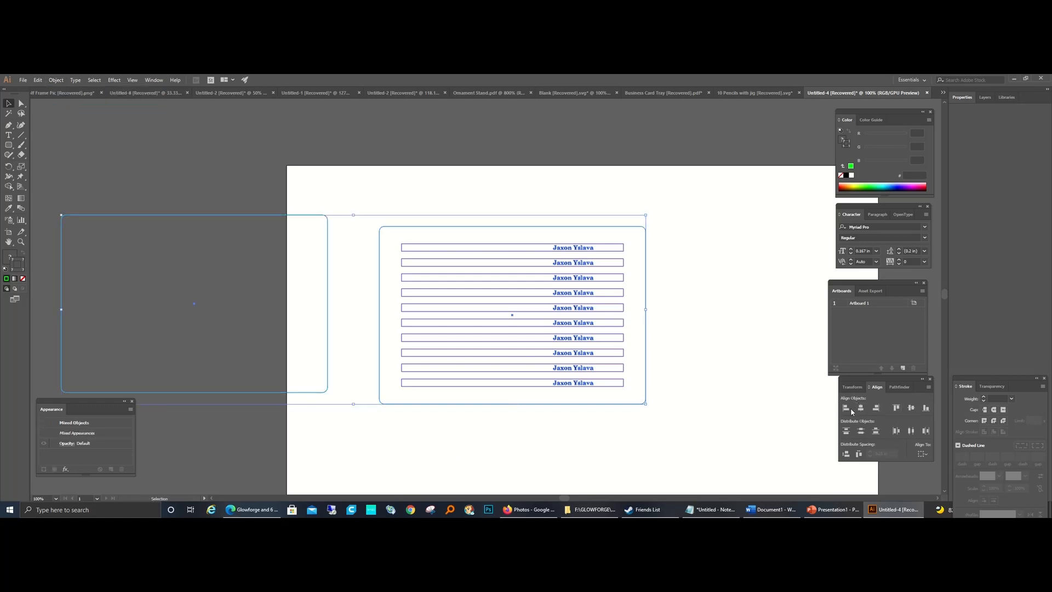
click(926, 408)
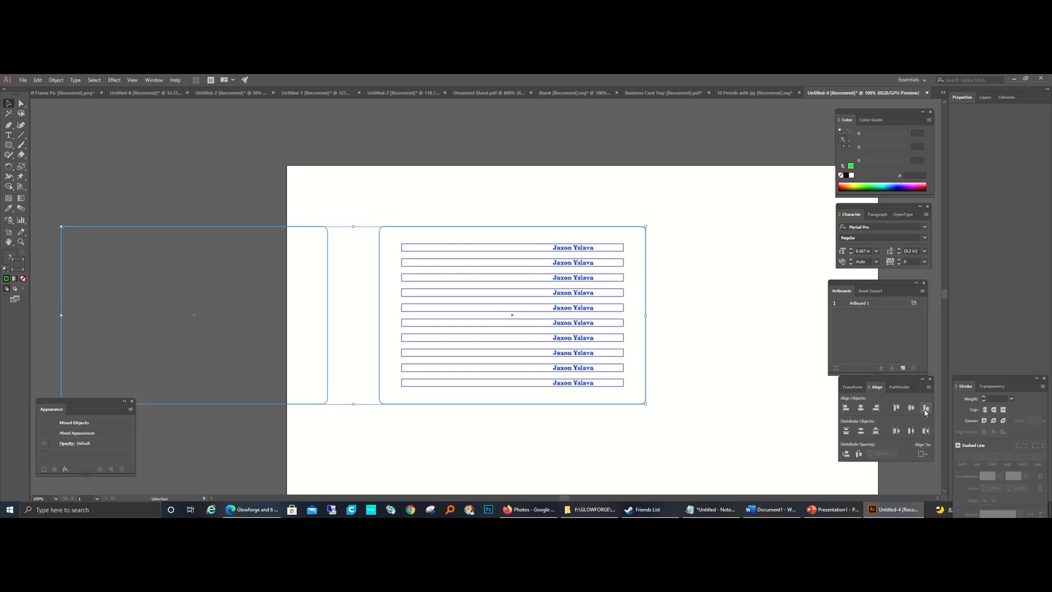
click(440, 444)
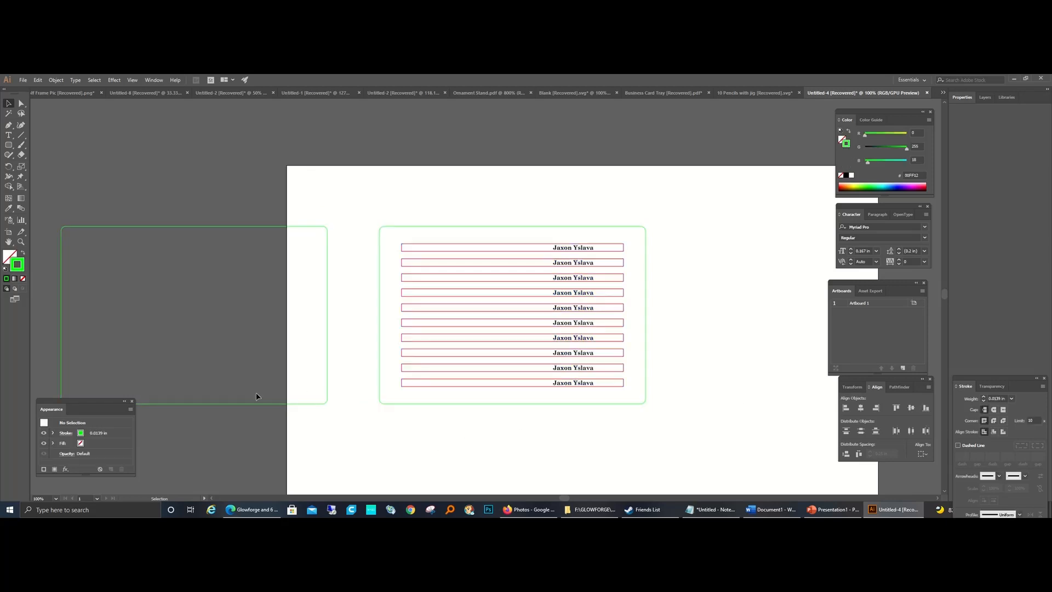
Step: Nudge the empty green rectangle right until only a narrow gap separates it from the pencil layout
click(251, 405)
key(Right)
key(Right)
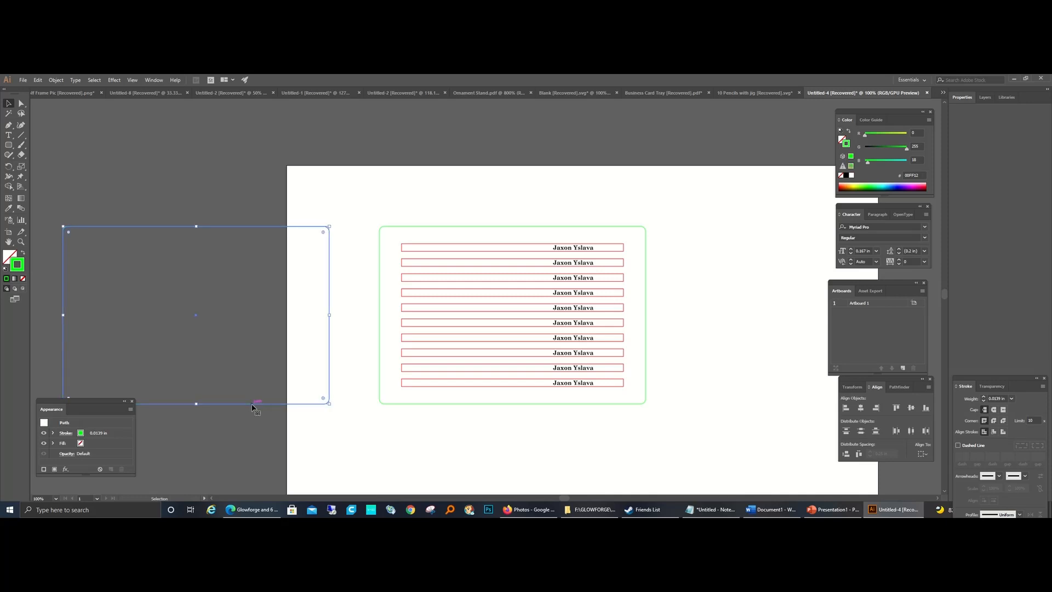
key(Right)
key(Right)
key(Right)
key(Right)
key(Right)
key(Right)
key(Right)
key(Right)
key(Right)
key(Right)
key(Right)
key(Right)
key(Right)
key(Right)
key(Right)
key(Right)
key(Right)
key(Right)
key(Right)
key(Right)
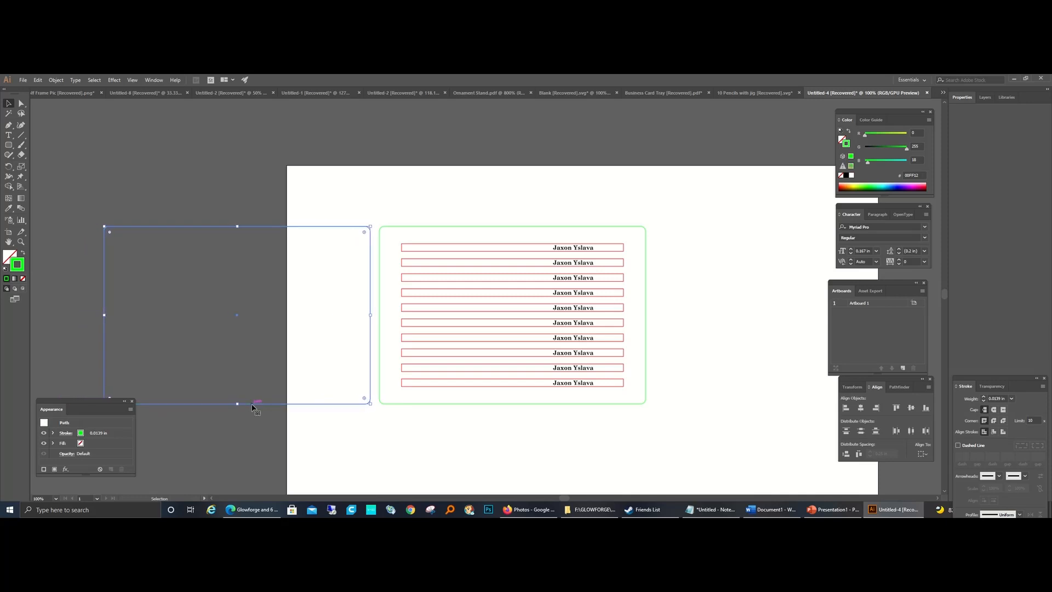
key(Right)
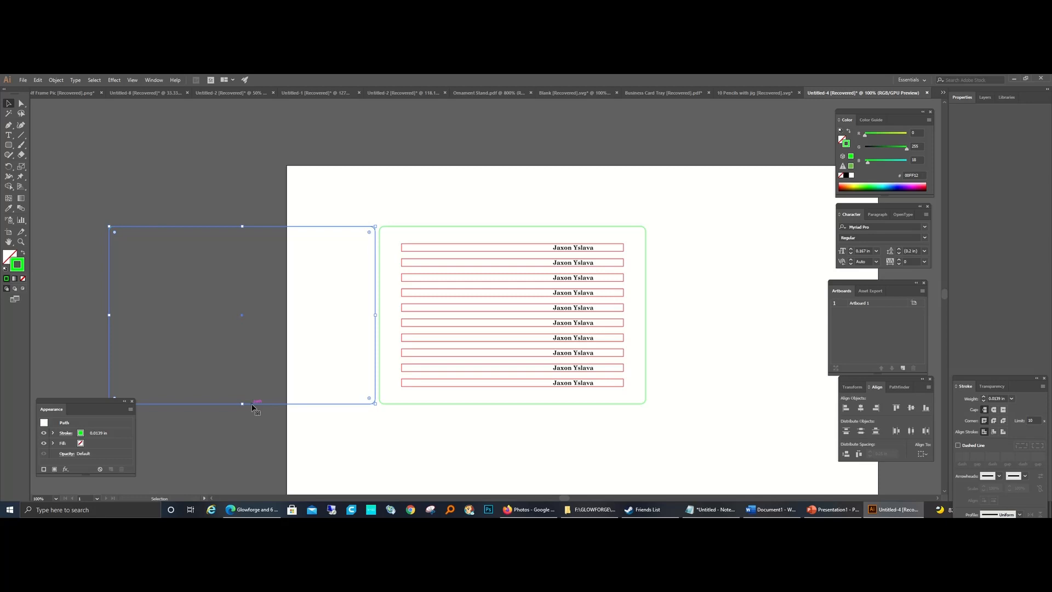
click(331, 454)
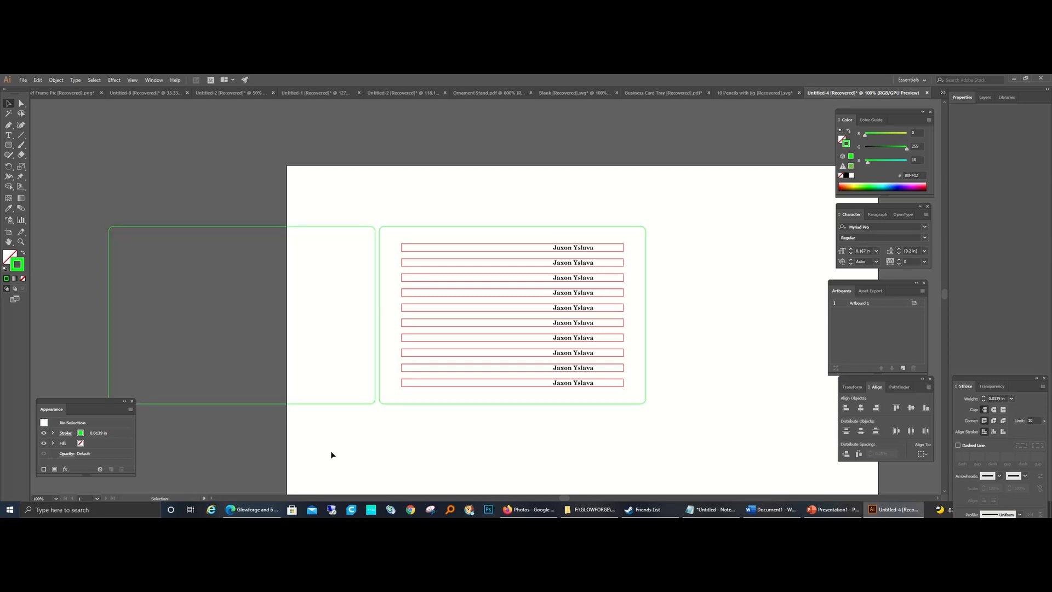
Step: Check the combined width of the two green rectangles with both selected
scroll(331, 454, down, 2)
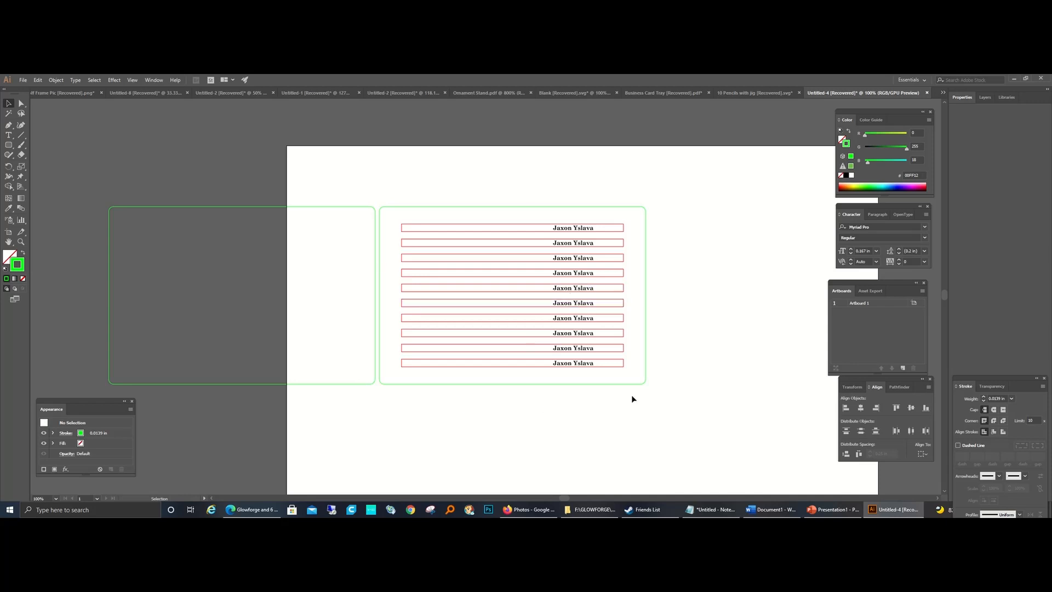
click(7, 104)
drag(100, 189, 672, 404)
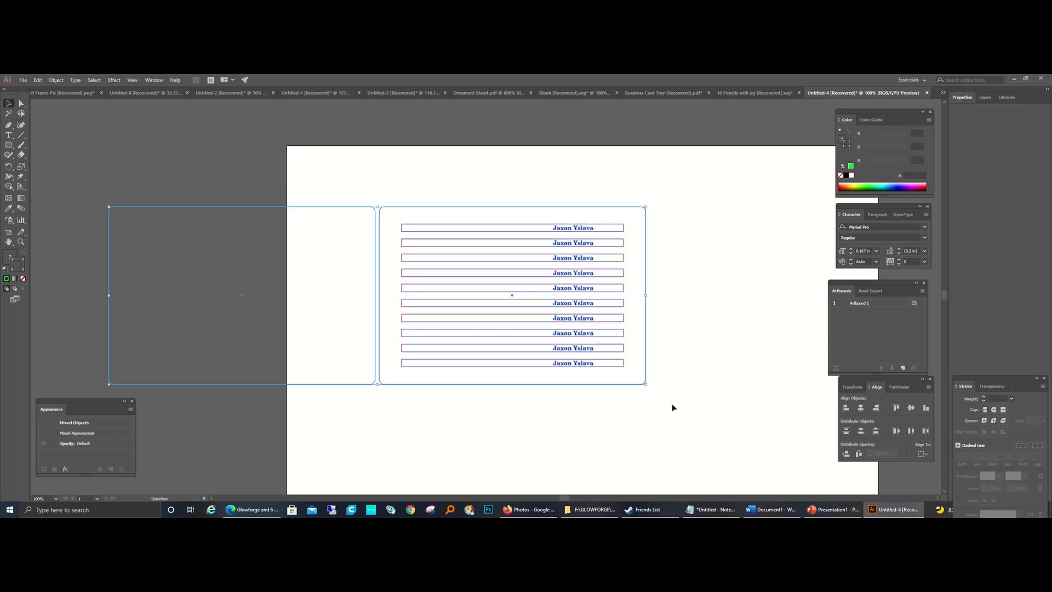
click(853, 387)
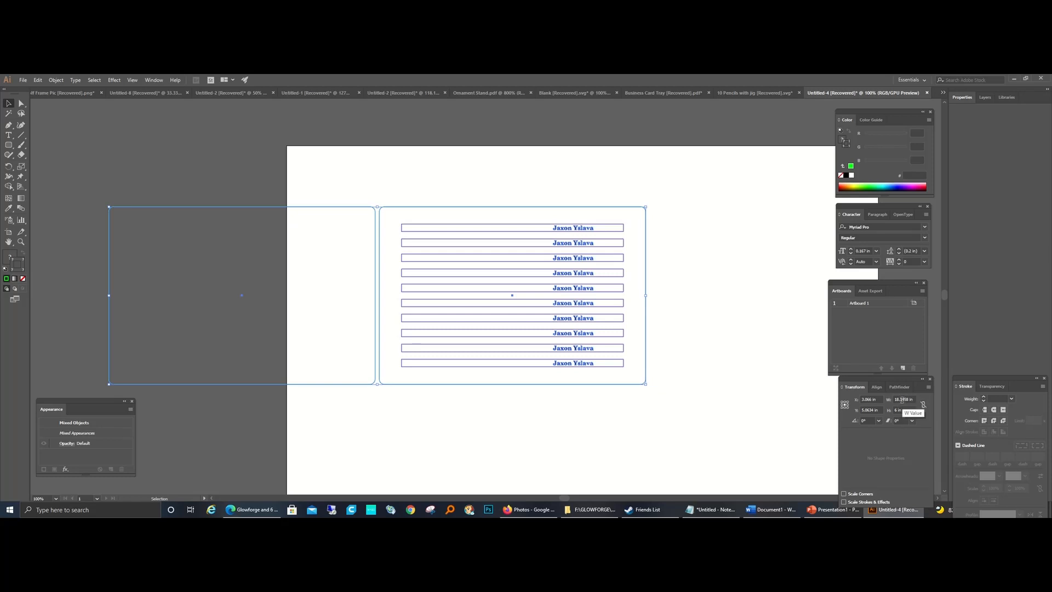
click(656, 433)
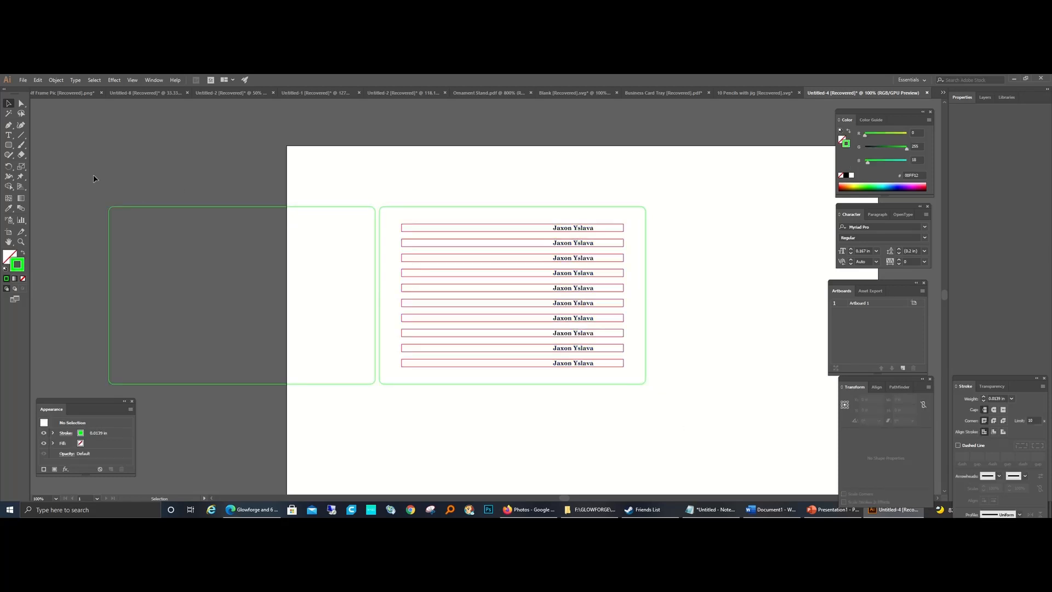
Step: Start exporting both rectangles and the pencils as a selection, naming the asset with the student's first name followed by "10 Pencil"
drag(94, 176, 666, 401)
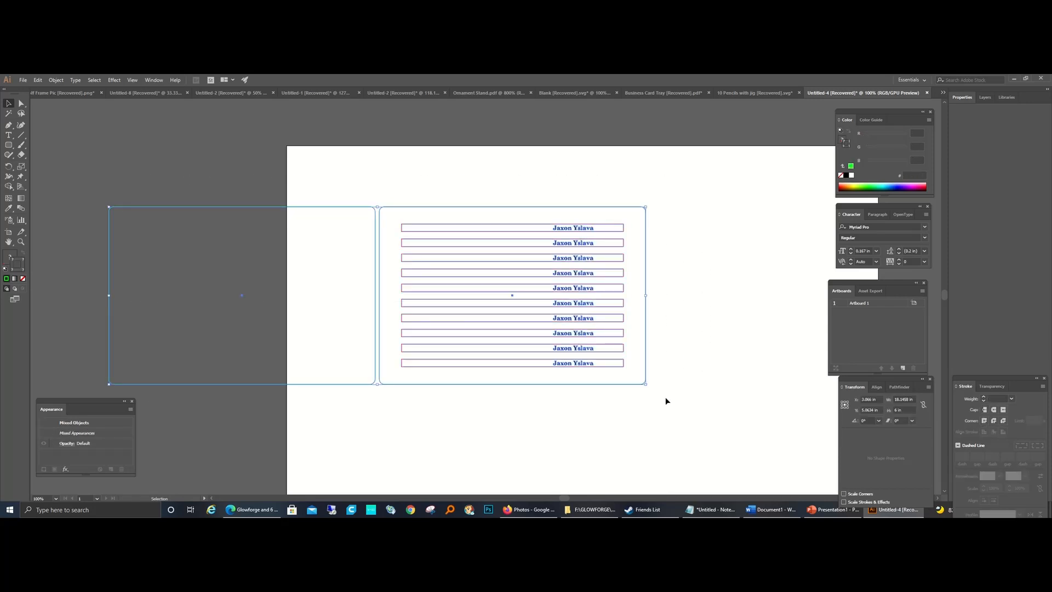
click(23, 81)
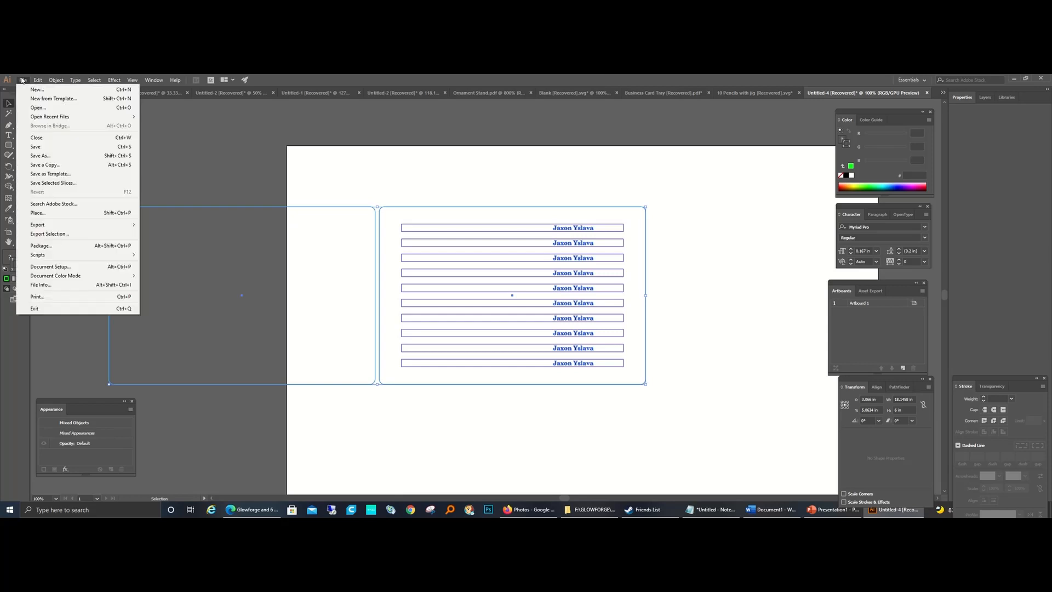
click(85, 235)
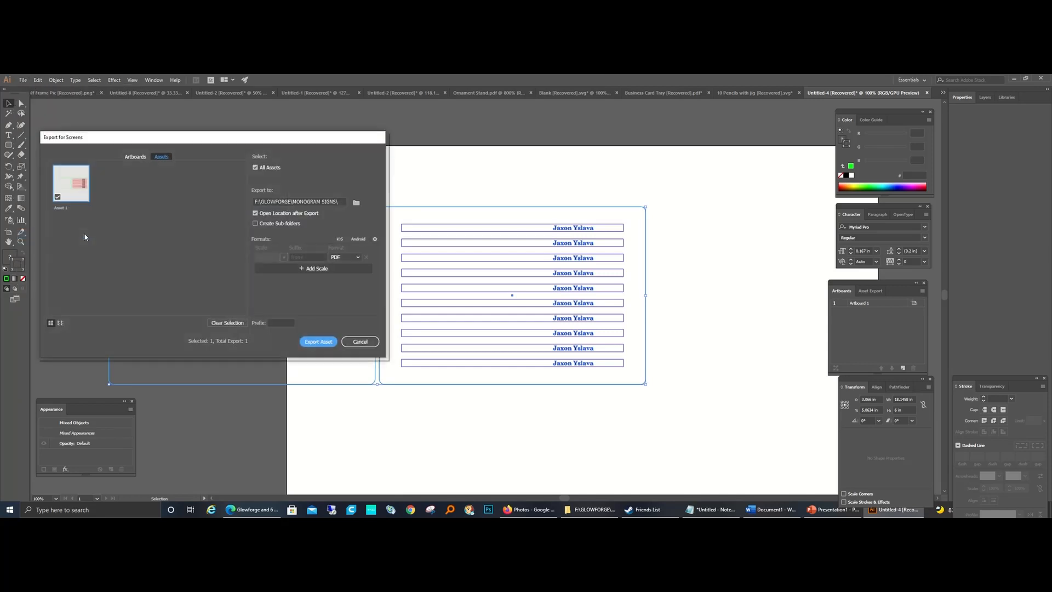
double_click(62, 208)
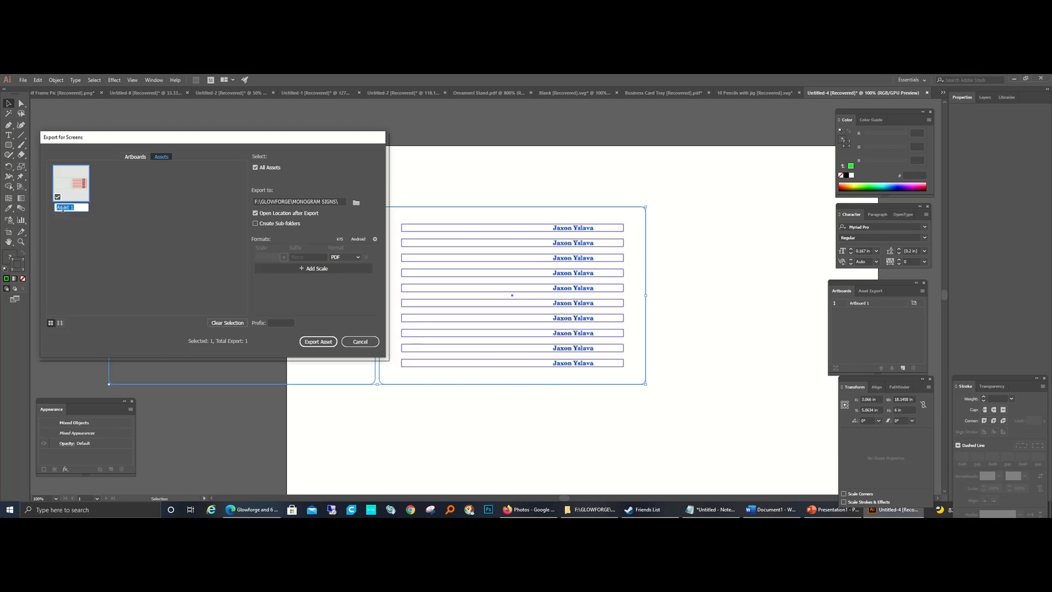
text(Ja)
text(xon 10)
text( Pencil)
key(Return)
Step: Export the asset as a PDF into the 000 UNFILLED ORDERS folder and dismiss the folder window
click(356, 203)
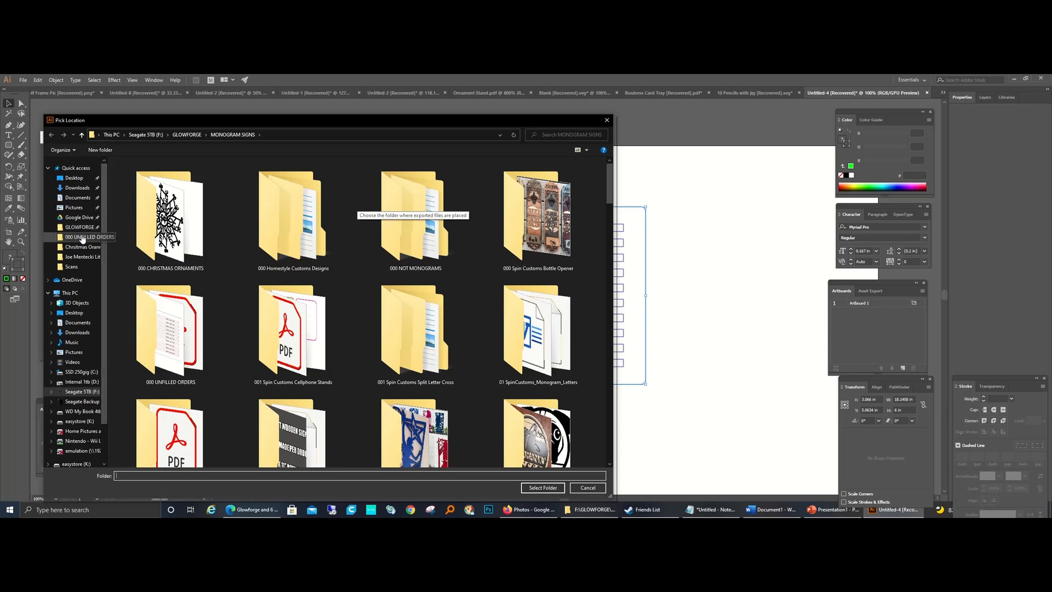
click(82, 237)
click(543, 488)
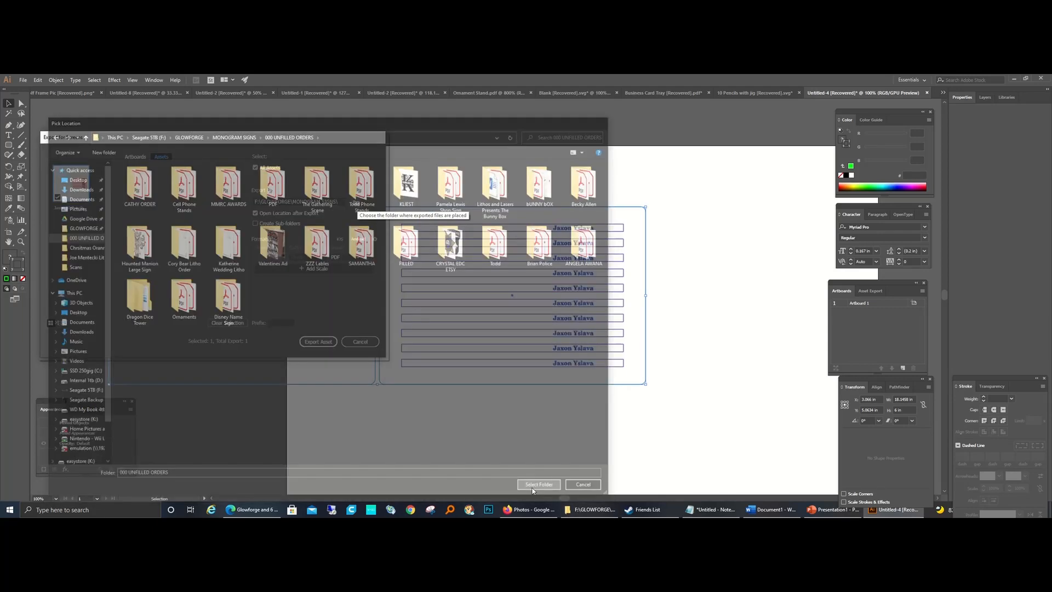
click(312, 342)
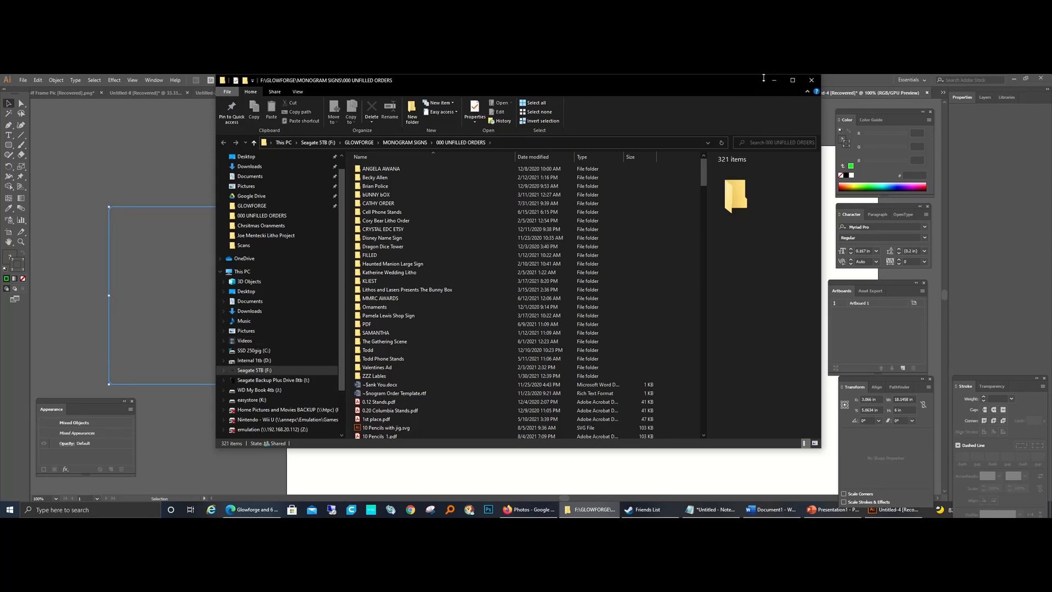
click(773, 80)
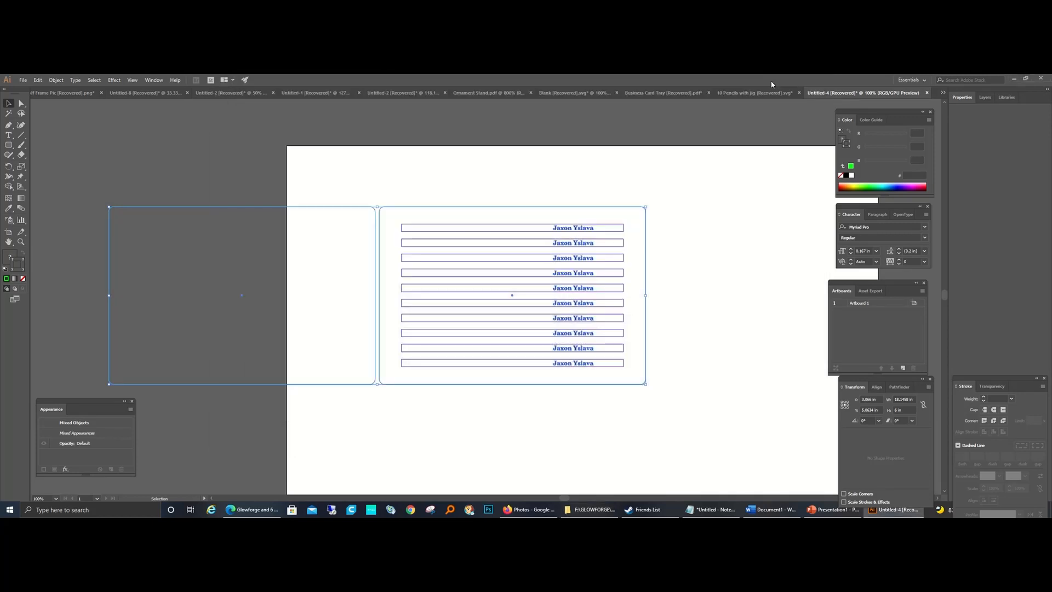
Step: Start saving the document under a new name as an SVG in the 000 UNFILLED ORDERS folder
click(23, 80)
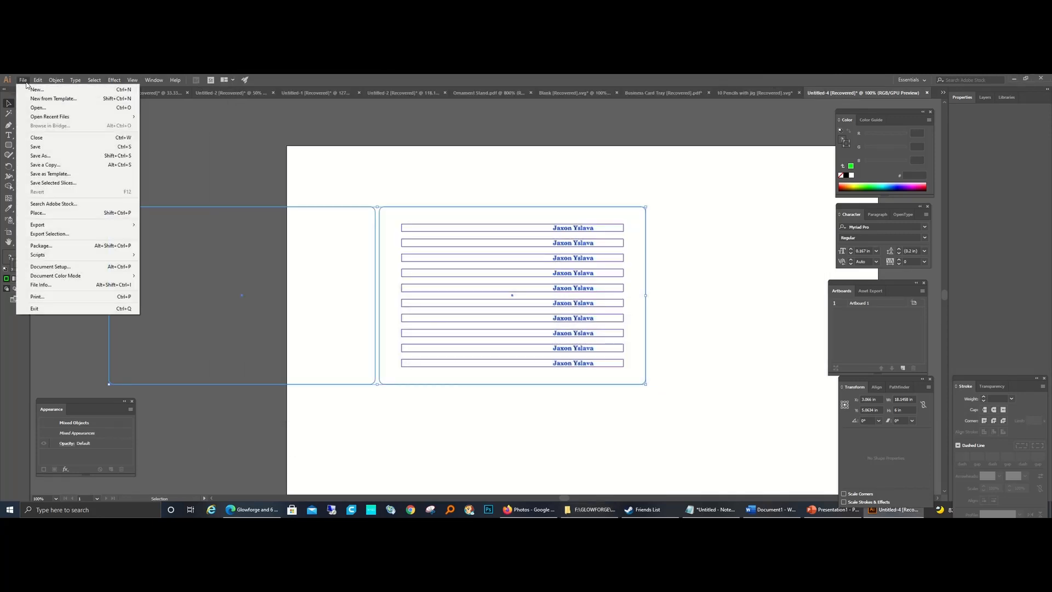
click(40, 155)
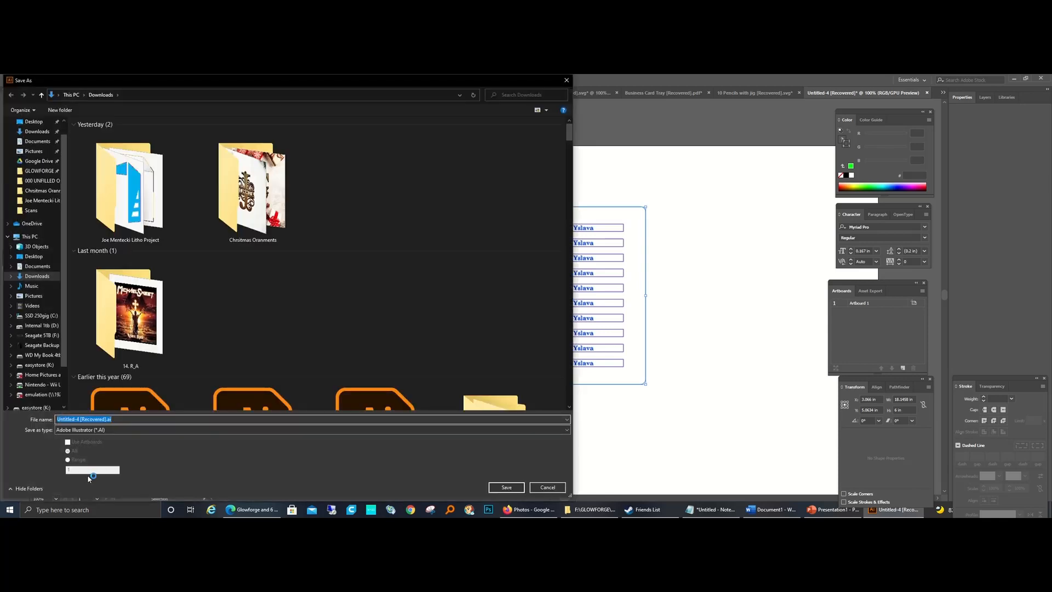
click(112, 431)
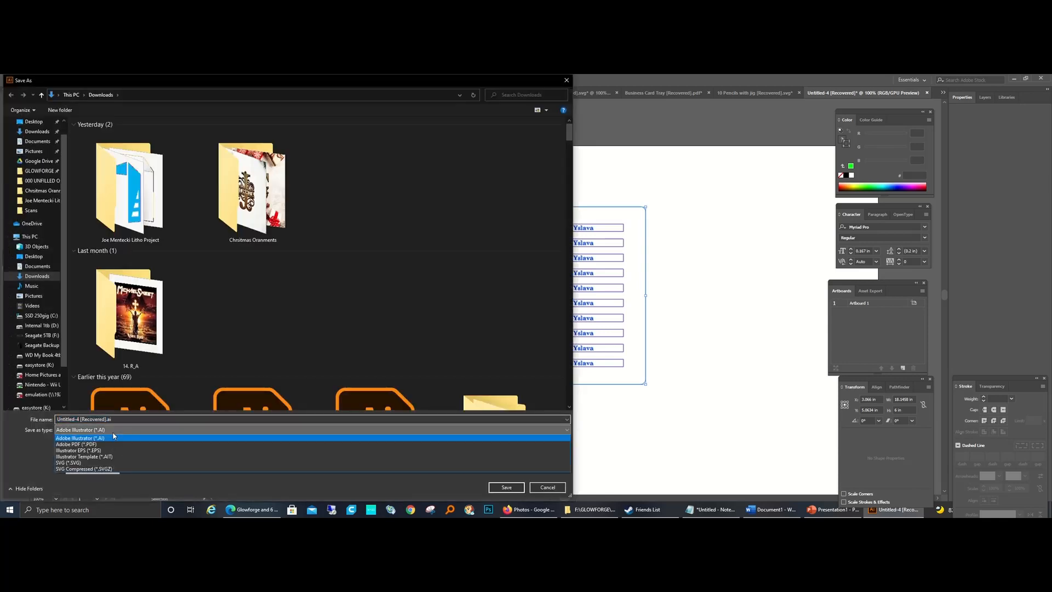
click(100, 463)
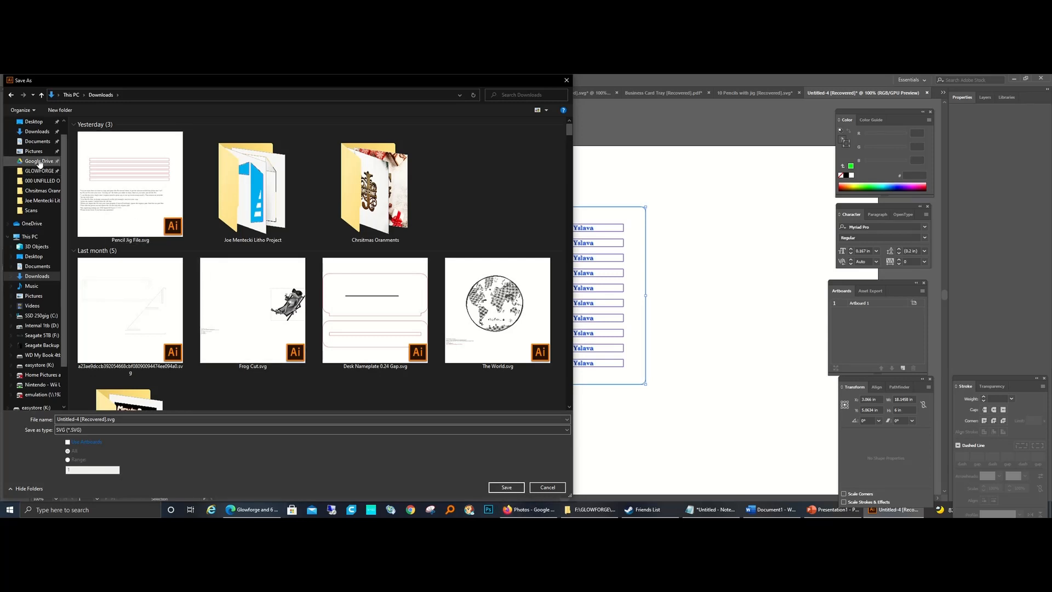
click(39, 181)
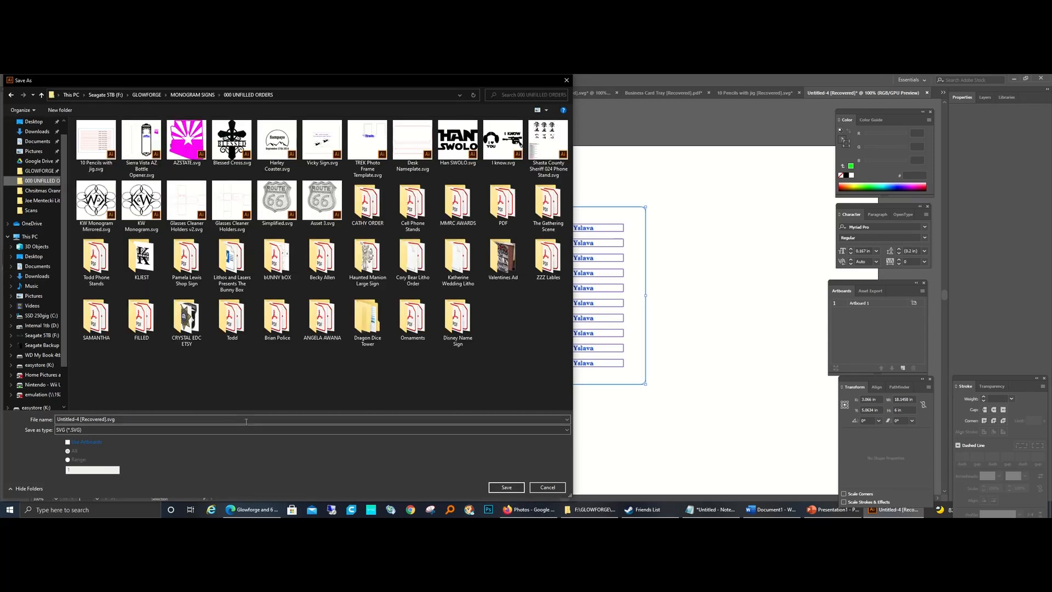
Step: Name the SVG file with the student's first name followed by "10 Pencils" and save it
click(212, 419)
text(Ja)
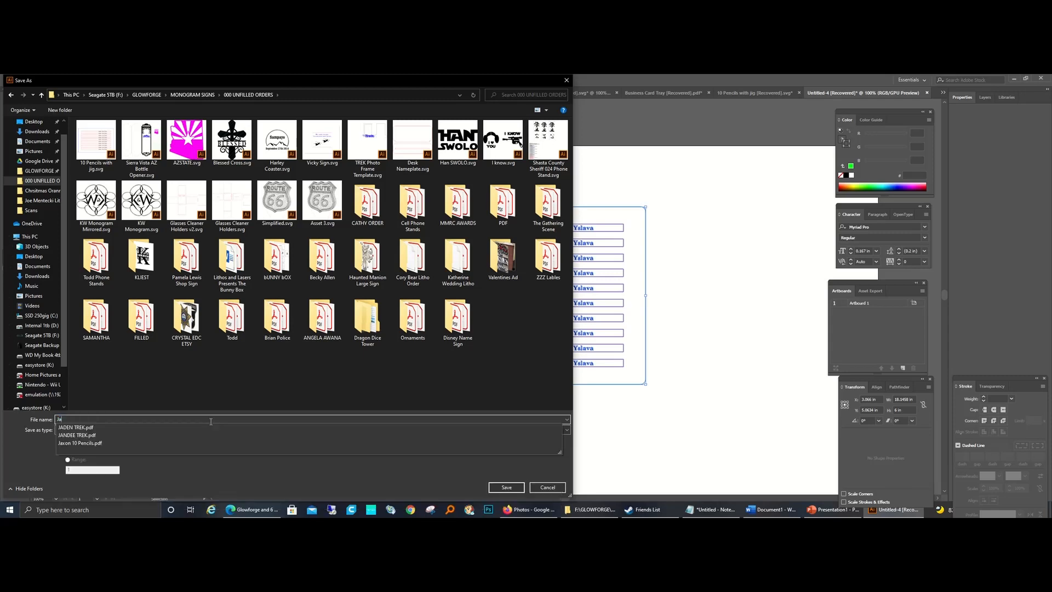
text(xc)
key(BackSpace)
key(Down)
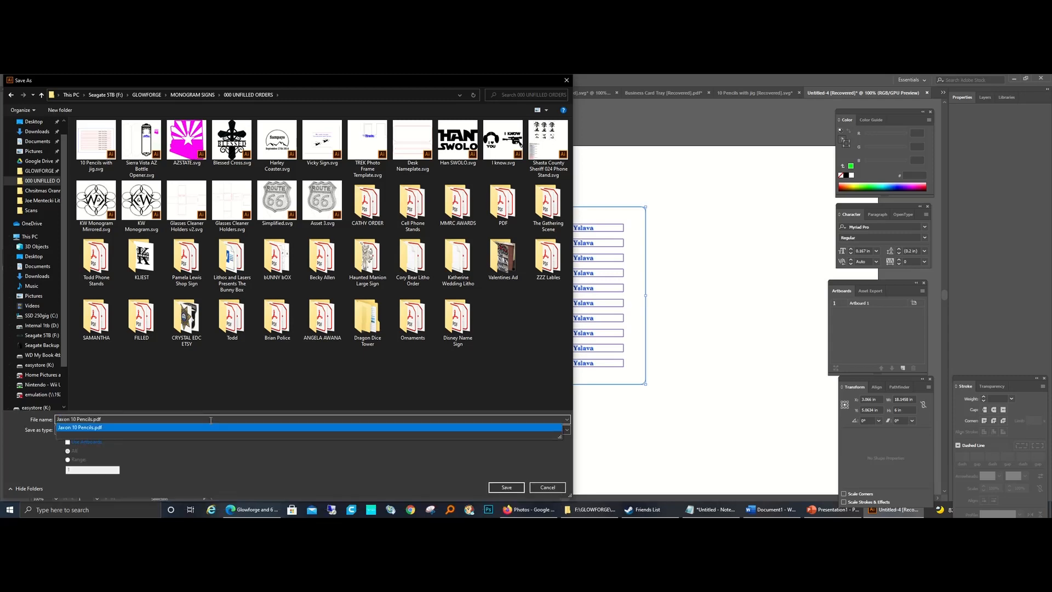
key(BackSpace)
key(BackSpace)
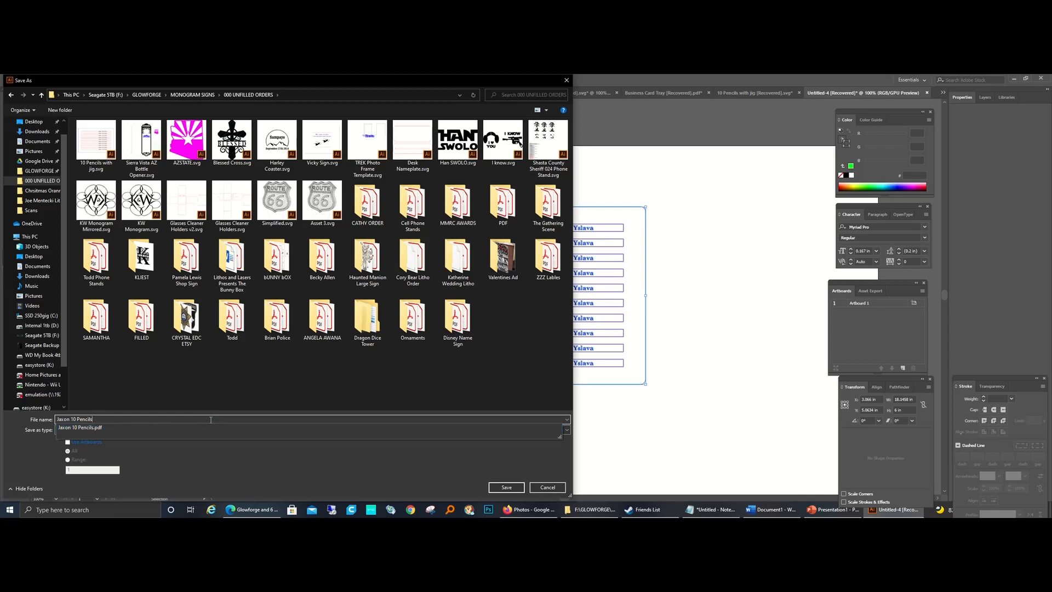
click(228, 466)
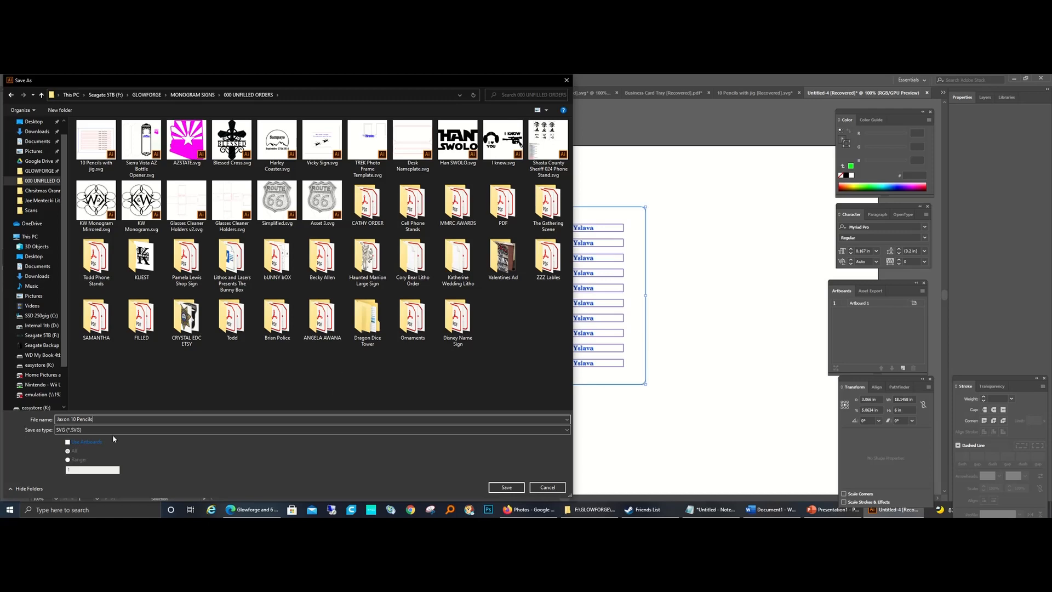
click(511, 487)
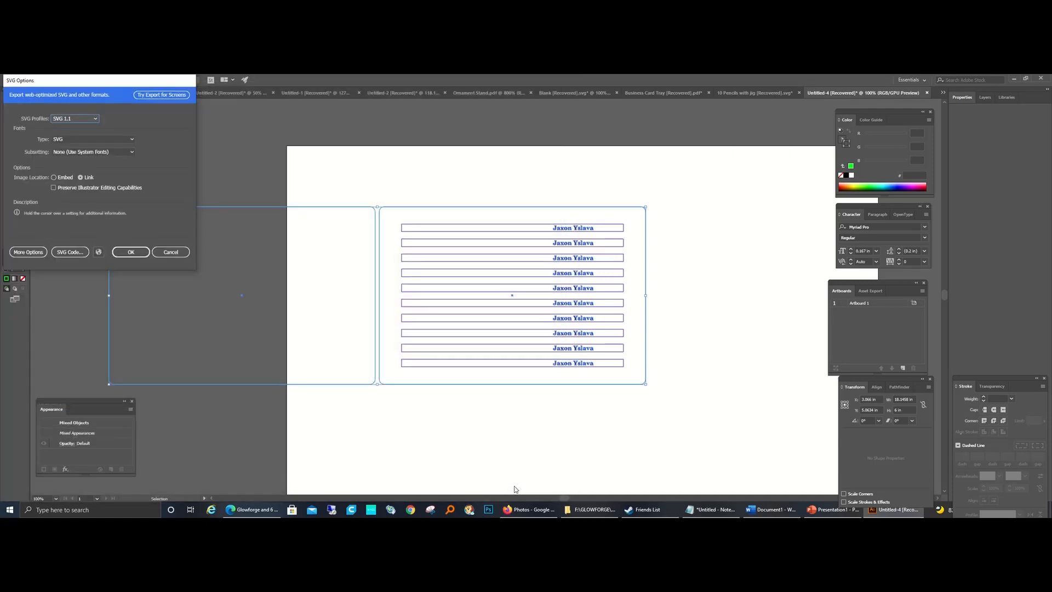
Step: Turn off Responsive in the advanced SVG options and finish saving
click(28, 252)
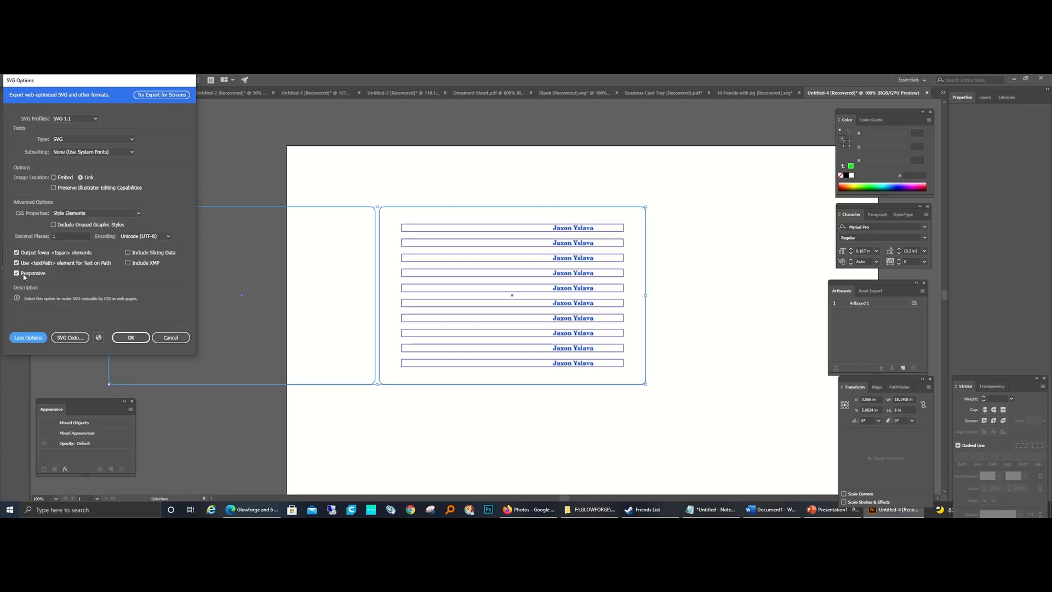
click(26, 274)
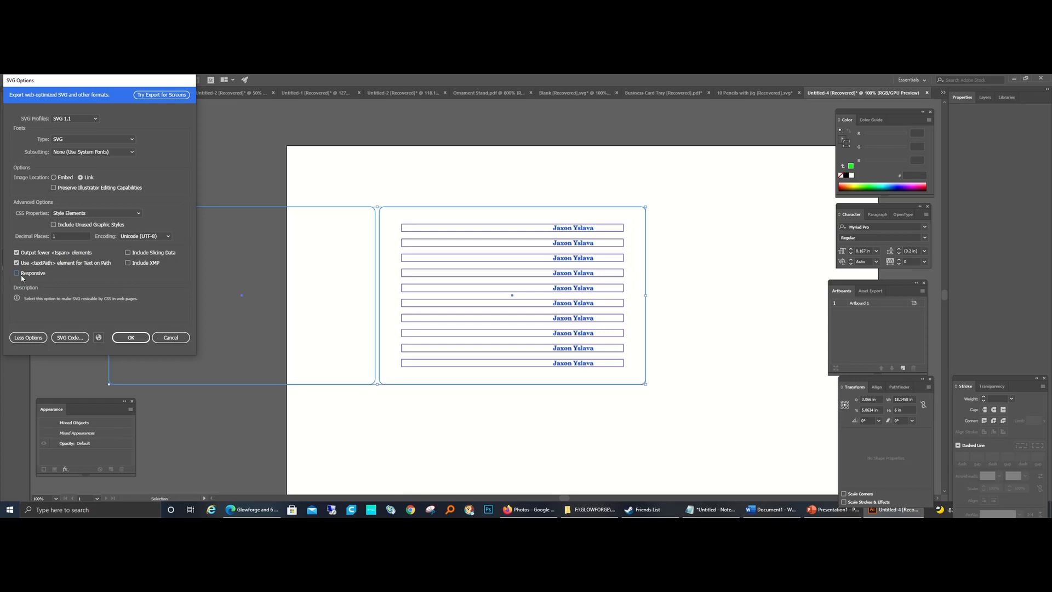
click(132, 338)
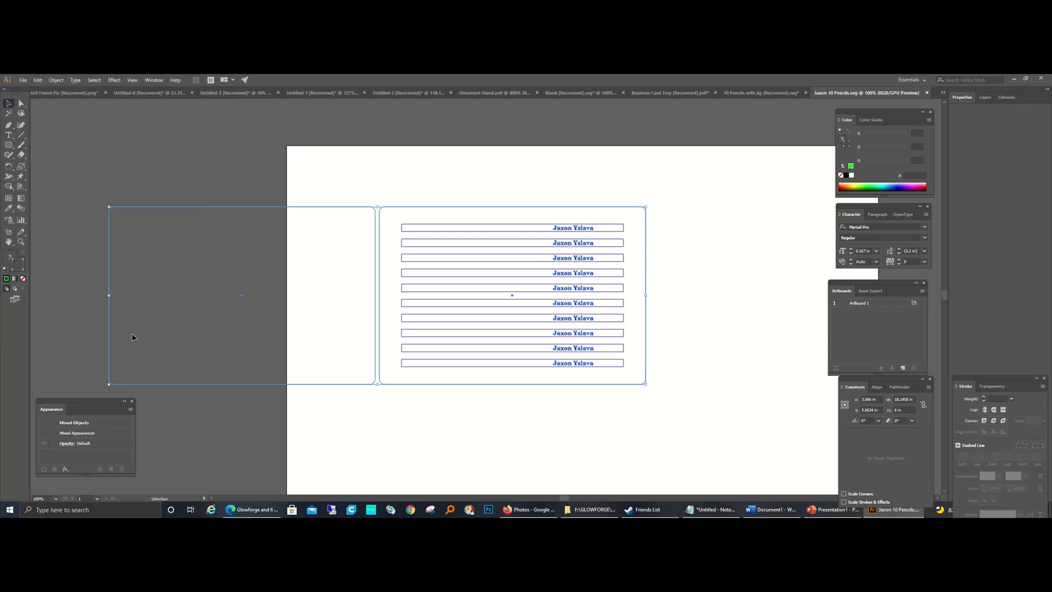
Step: Switch to the Glowforge app in the browser and upload the saved 10 Pencils file as new artwork
click(249, 512)
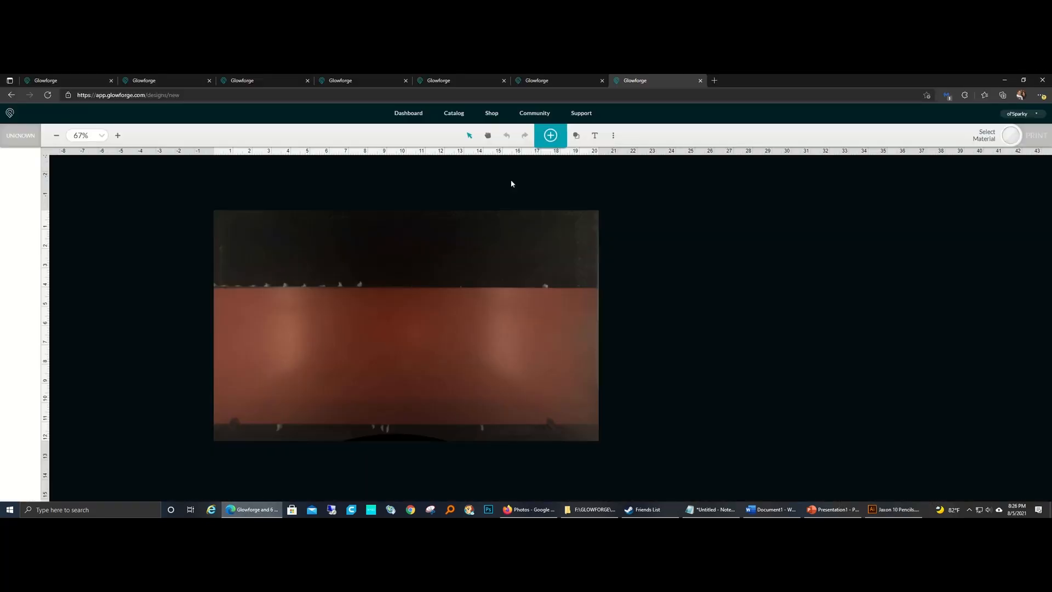
click(550, 136)
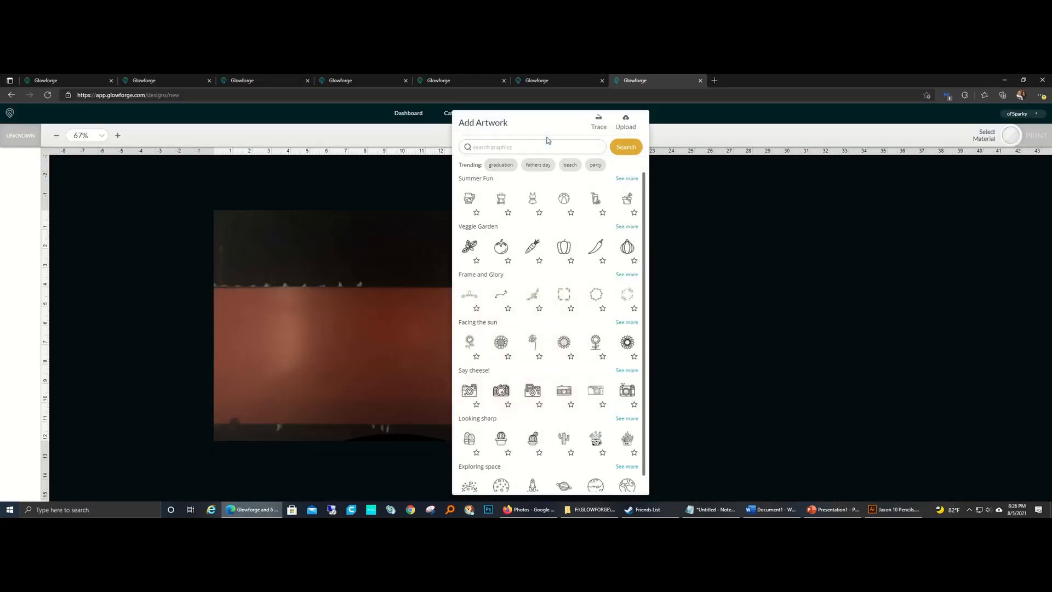
click(625, 123)
double_click(115, 162)
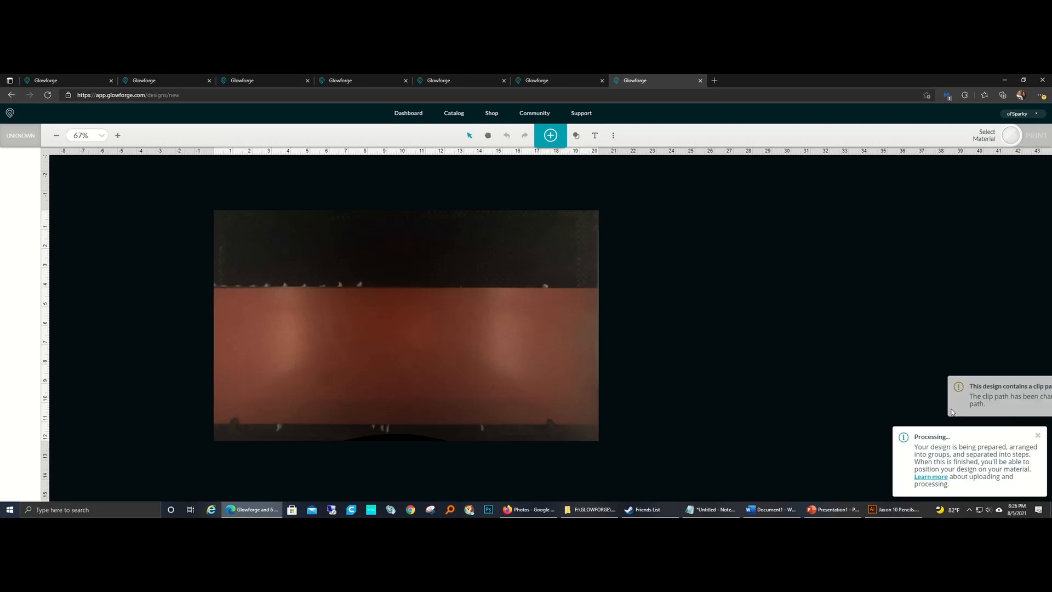
click(1037, 466)
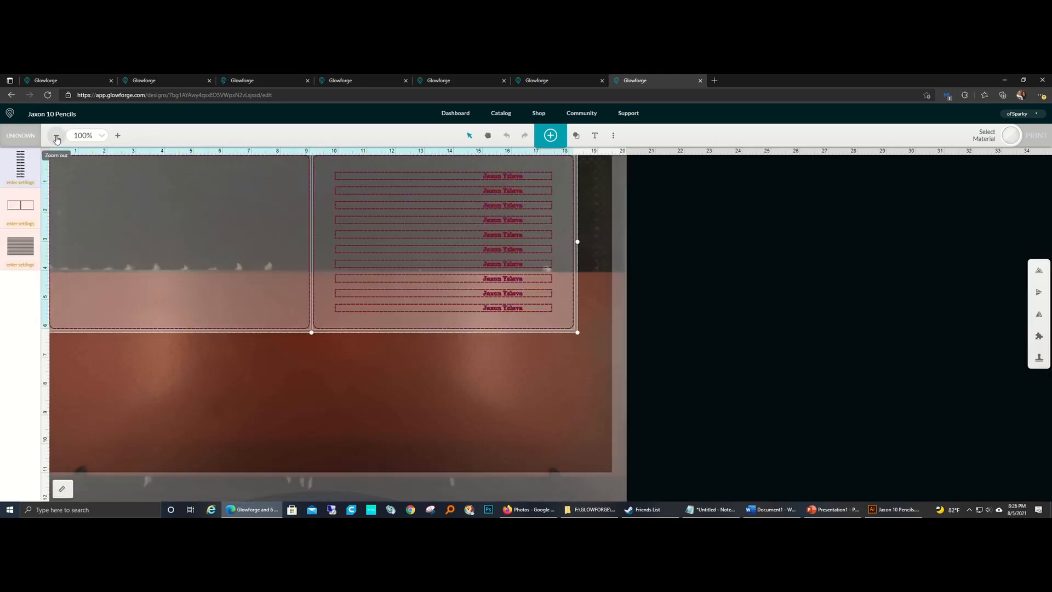
Step: Move the imported design down onto the reddish material, centred at about 10.1 in X and 7.4 in Y, and check its size
mouse_move(255, 223)
mouse_down()
mouse_move(283, 359)
mouse_move(274, 345)
mouse_up()
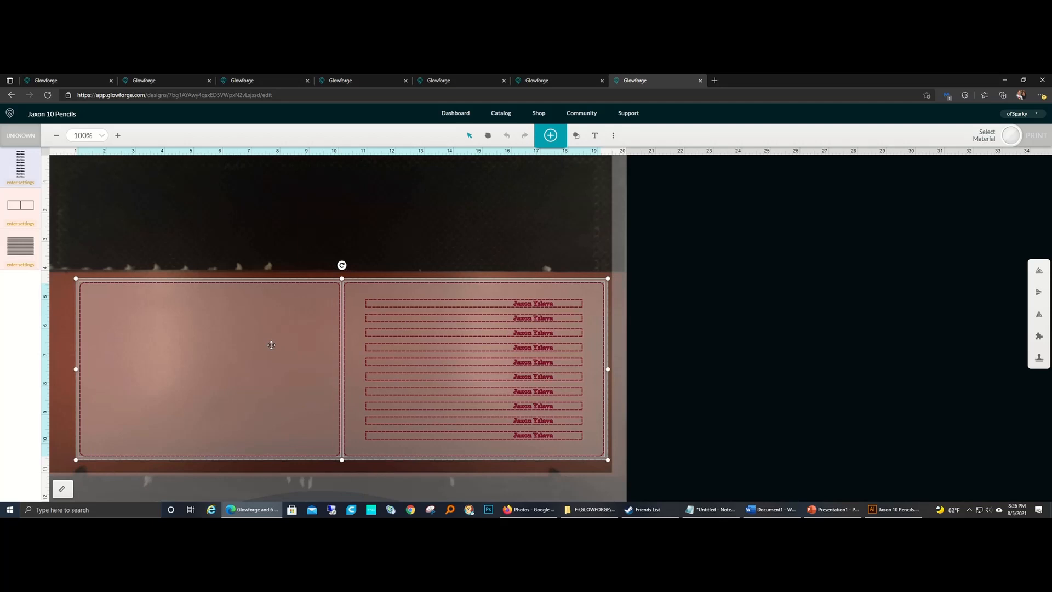
click(61, 491)
click(246, 485)
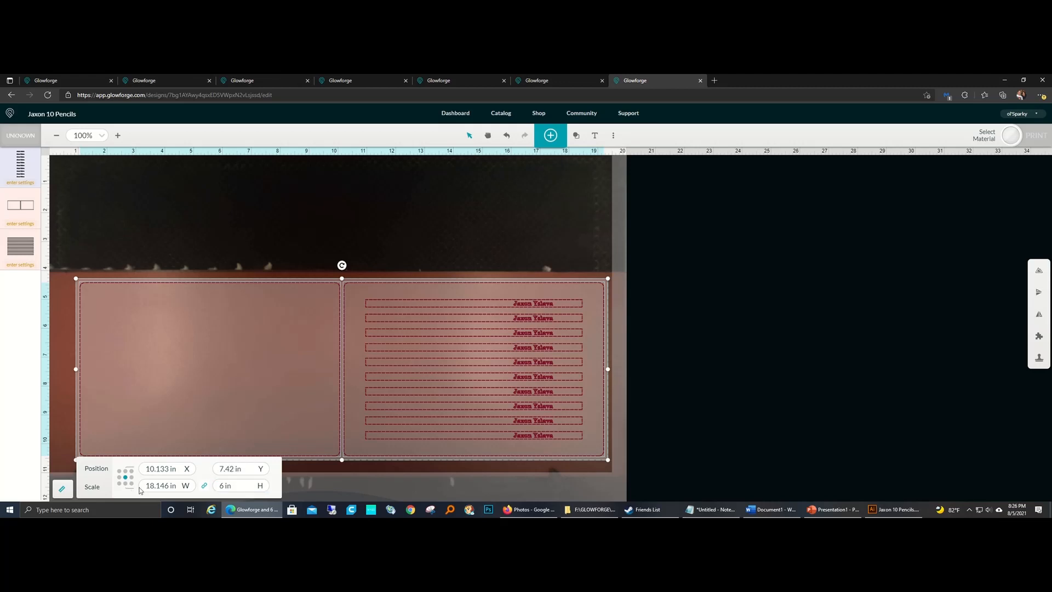
click(170, 485)
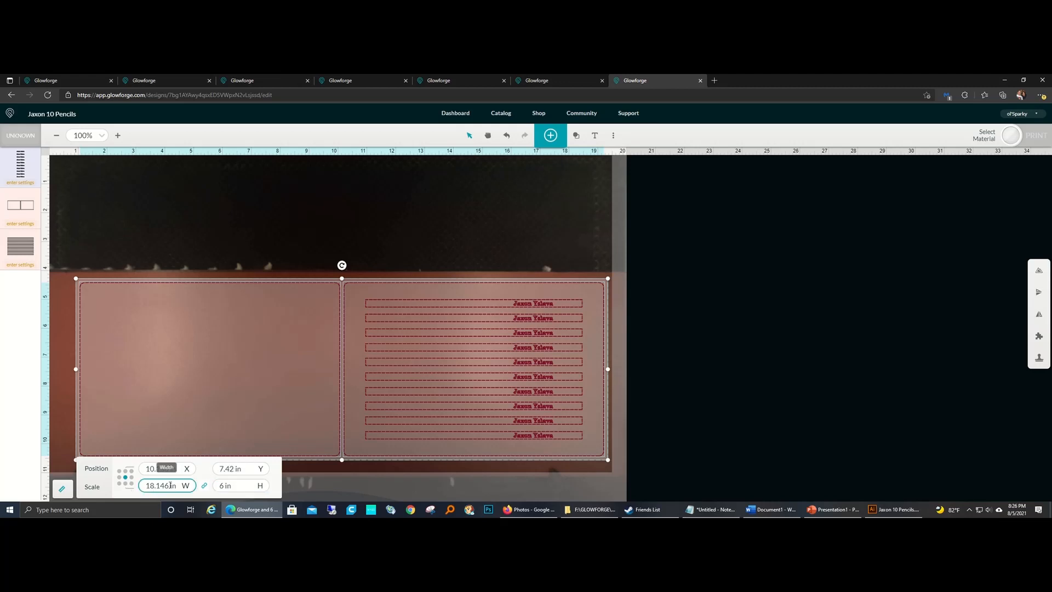
click(702, 400)
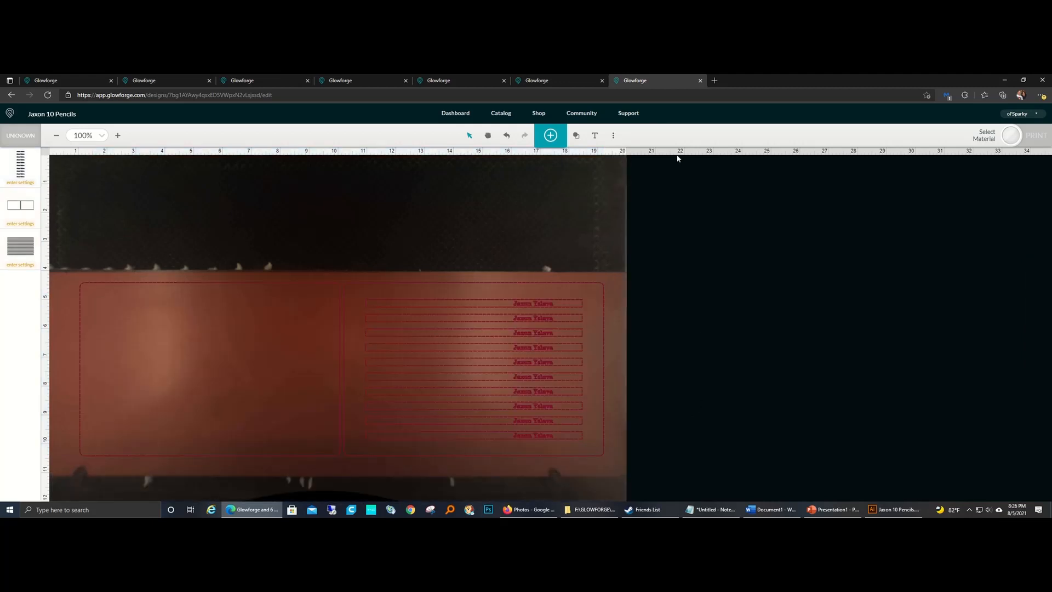
Step: Upload another copy of the 10 Pencils artwork and position it above the first design, centred at about 9.9 in X and 0.2 in Y
click(550, 136)
click(55, 137)
click(55, 137)
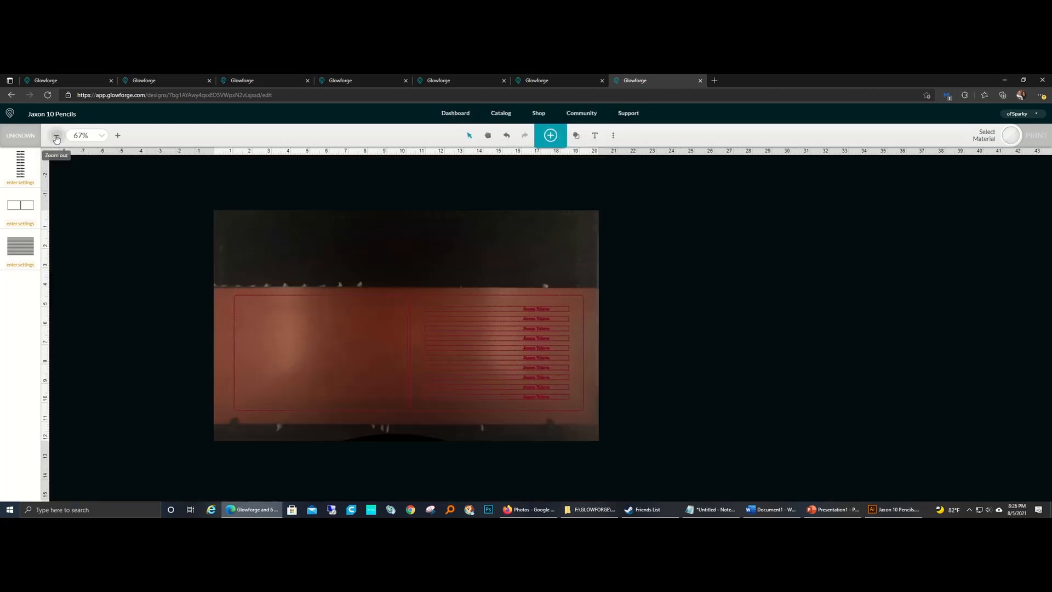
click(550, 136)
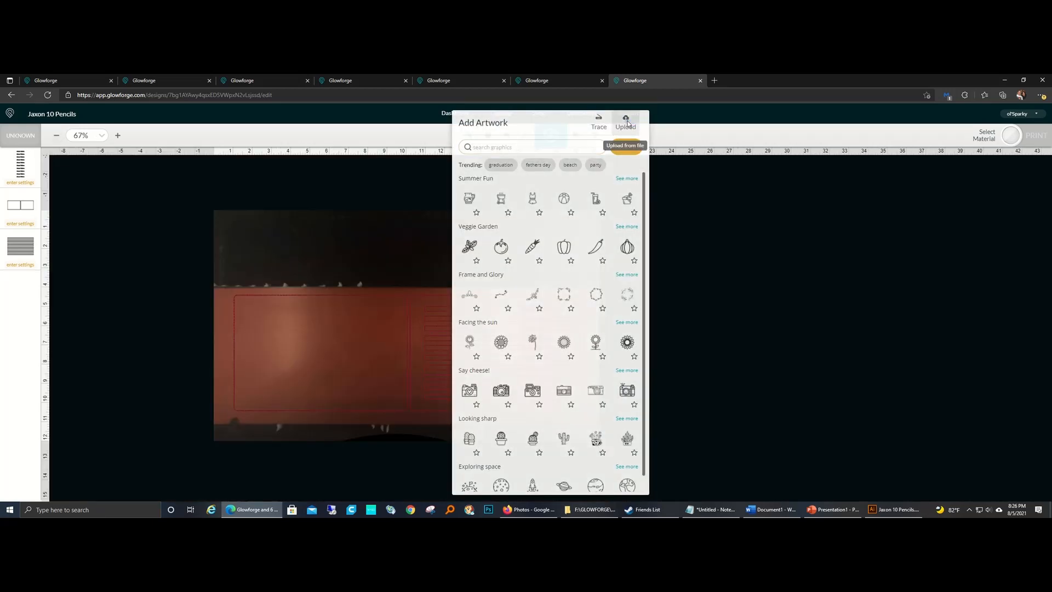
click(627, 119)
double_click(94, 154)
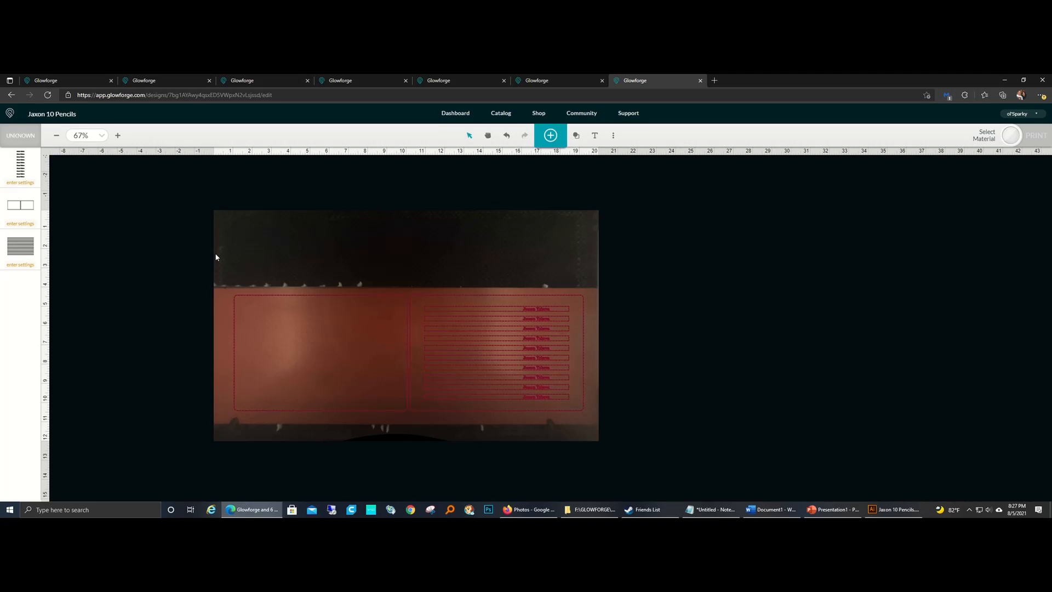
drag(212, 286, 320, 202)
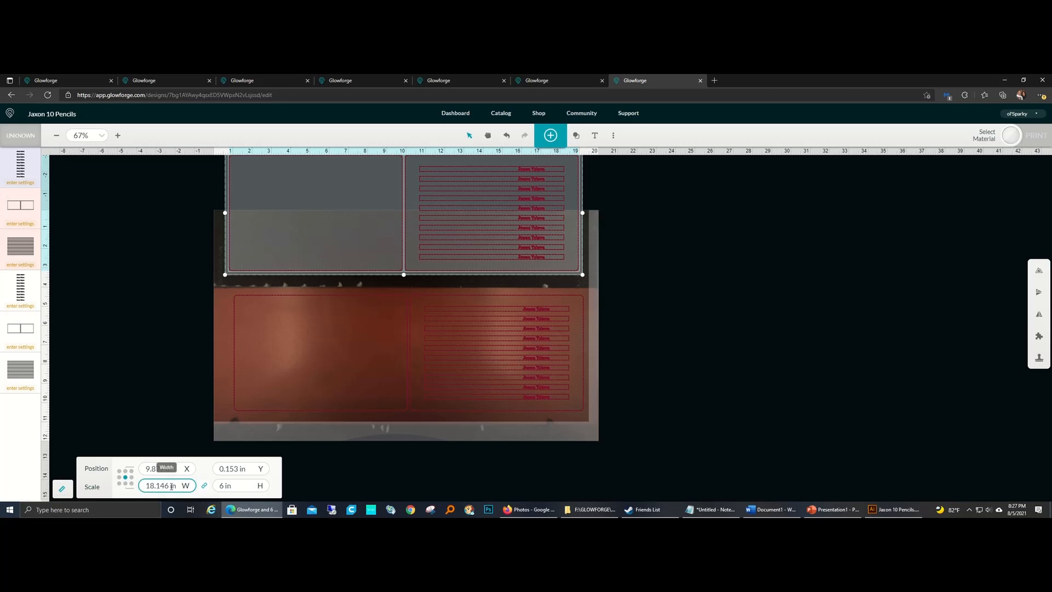
Step: Compare the width and height of the upper and lower copies of the design
mouse_move(646, 465)
mouse_down()
mouse_move(337, 359)
mouse_move(200, 297)
mouse_up()
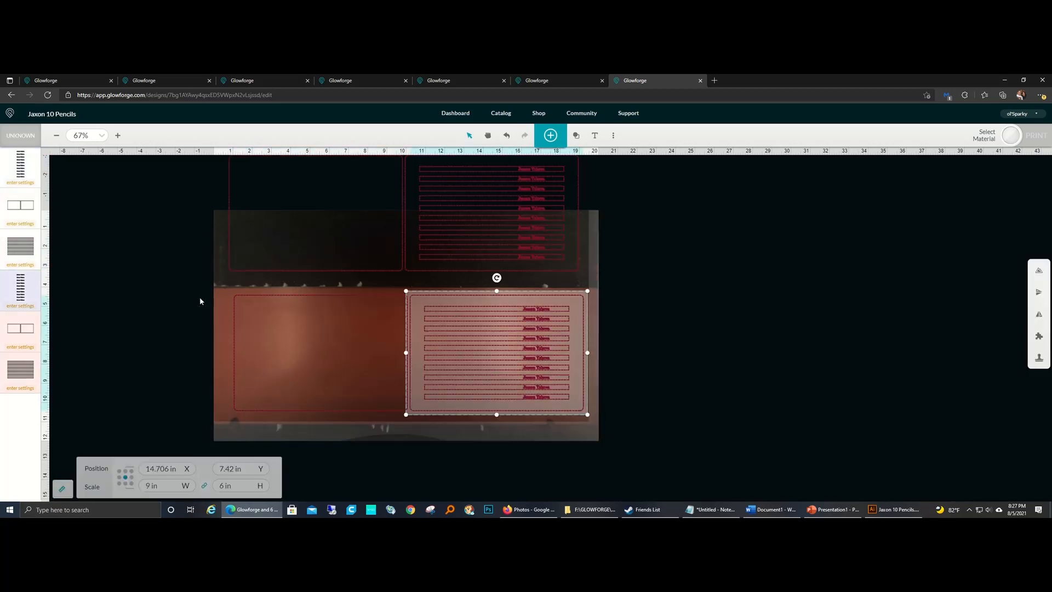
click(171, 302)
scroll(168, 300, up, 2)
drag(179, 254, 659, 395)
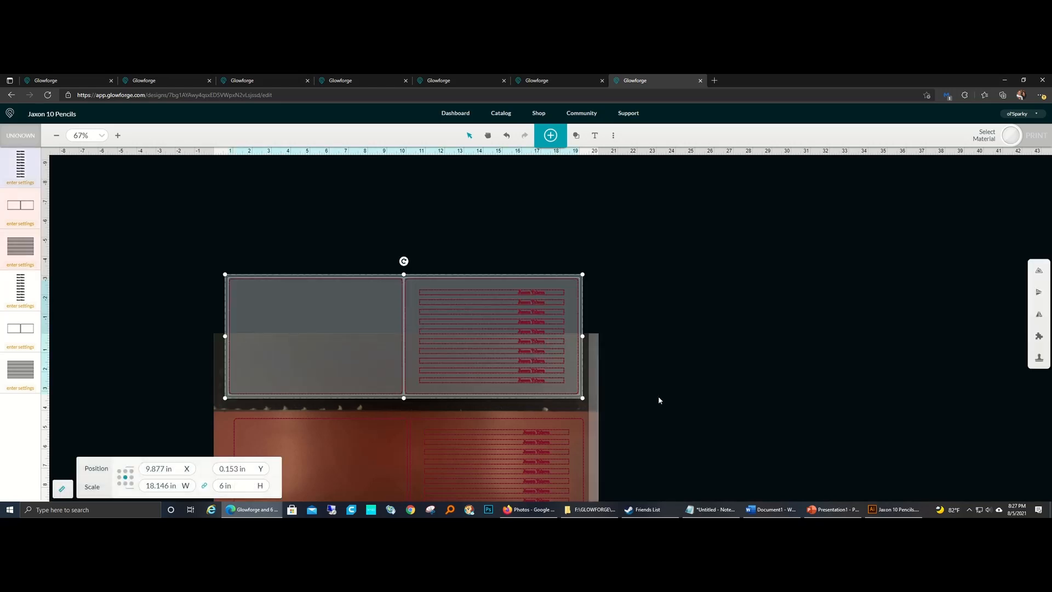
scroll(659, 398, down, 1)
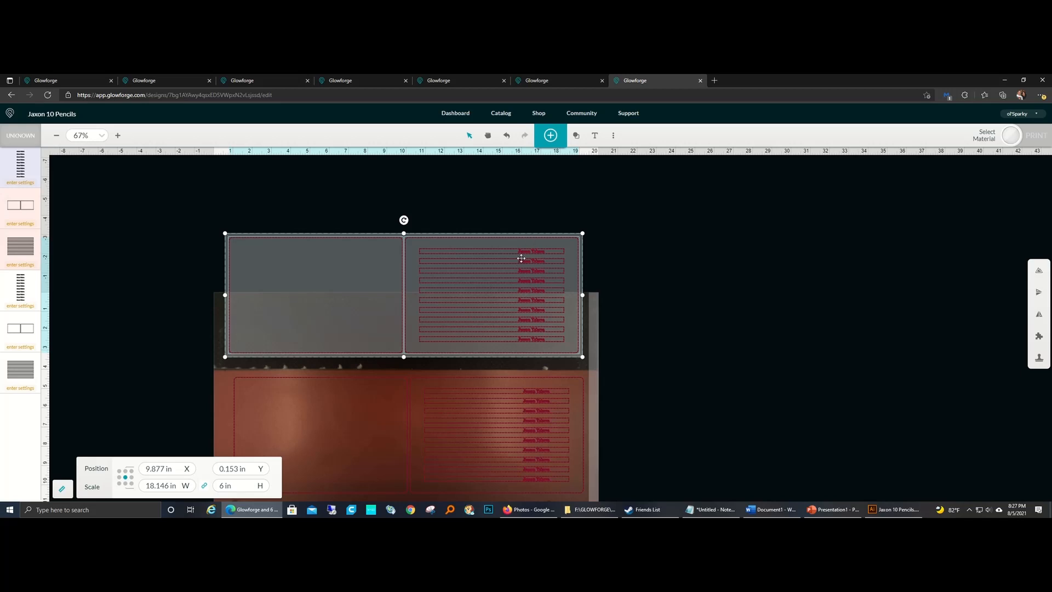
click(723, 433)
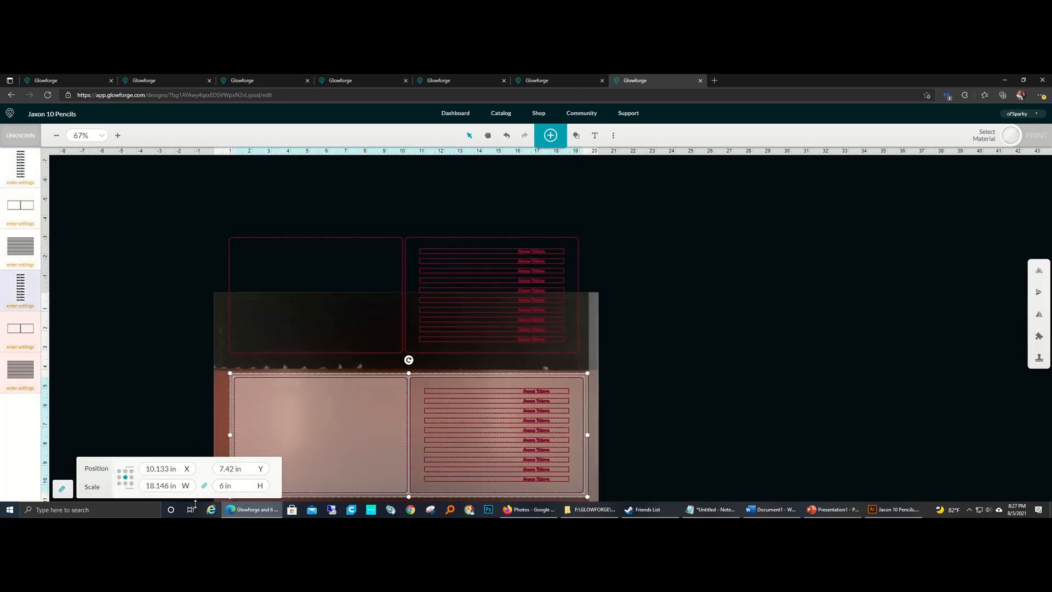
mouse_move(225, 509)
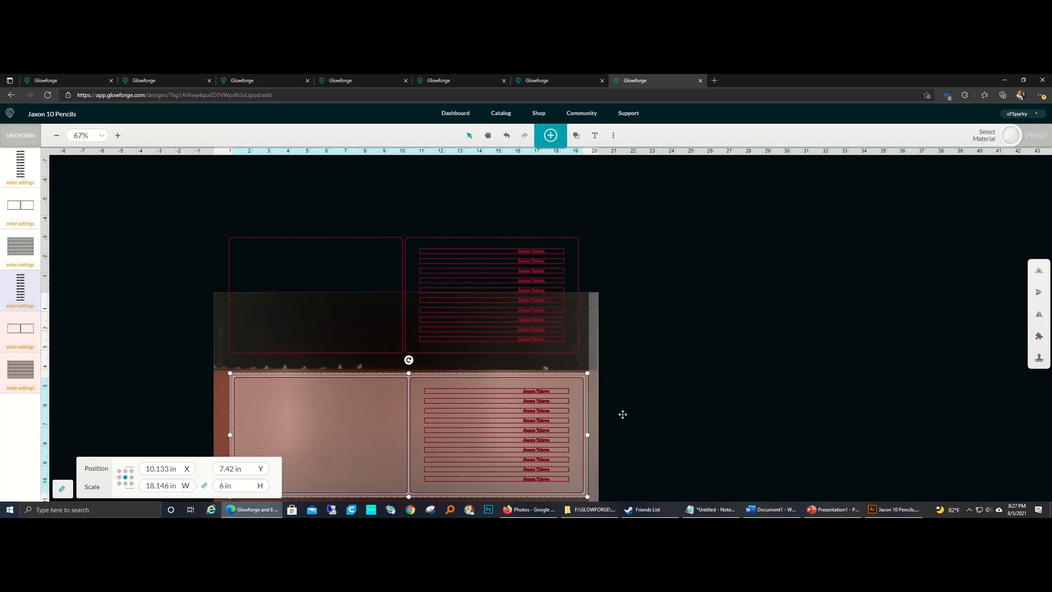
Step: Delete the upper copy of the pencil and jig design
click(689, 385)
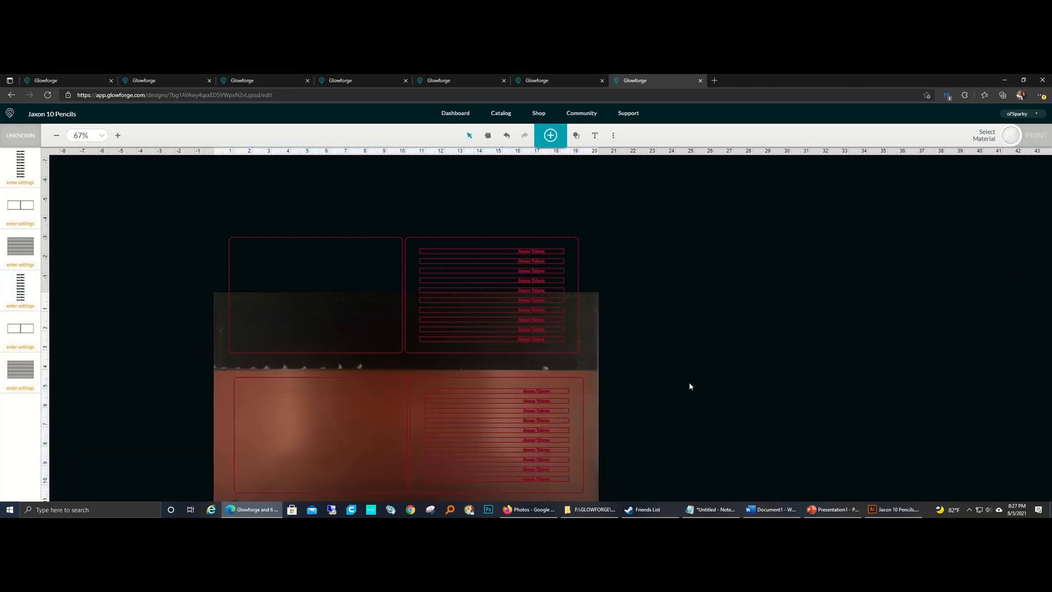
mouse_move(650, 218)
mouse_down()
mouse_move(210, 307)
mouse_move(168, 358)
mouse_up()
key(Delete)
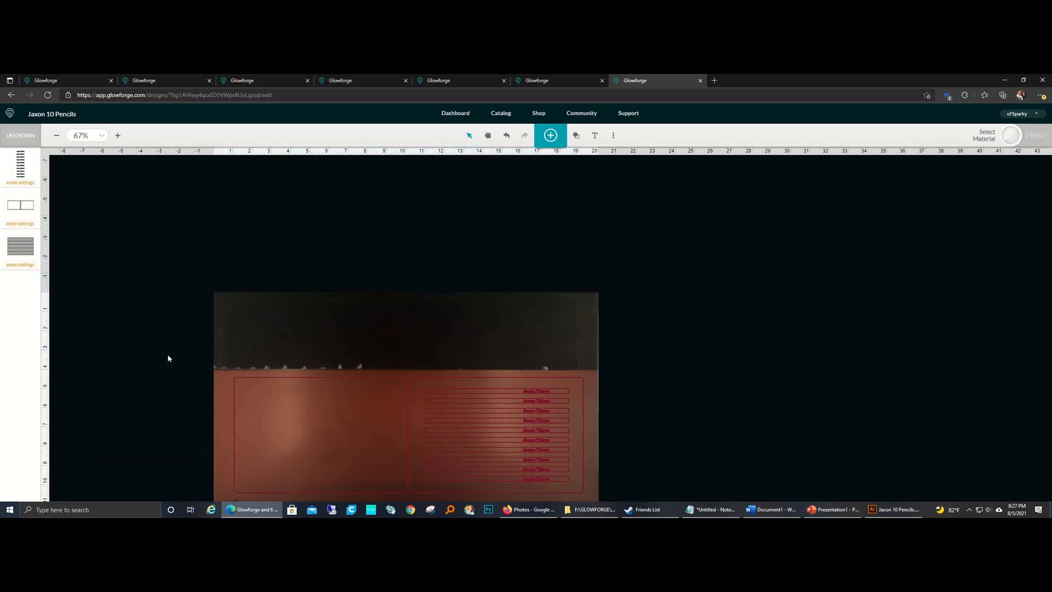
Step: Set the laser focus on the material at the gap between the two jig rectangles
scroll(168, 359, down, 2)
click(613, 135)
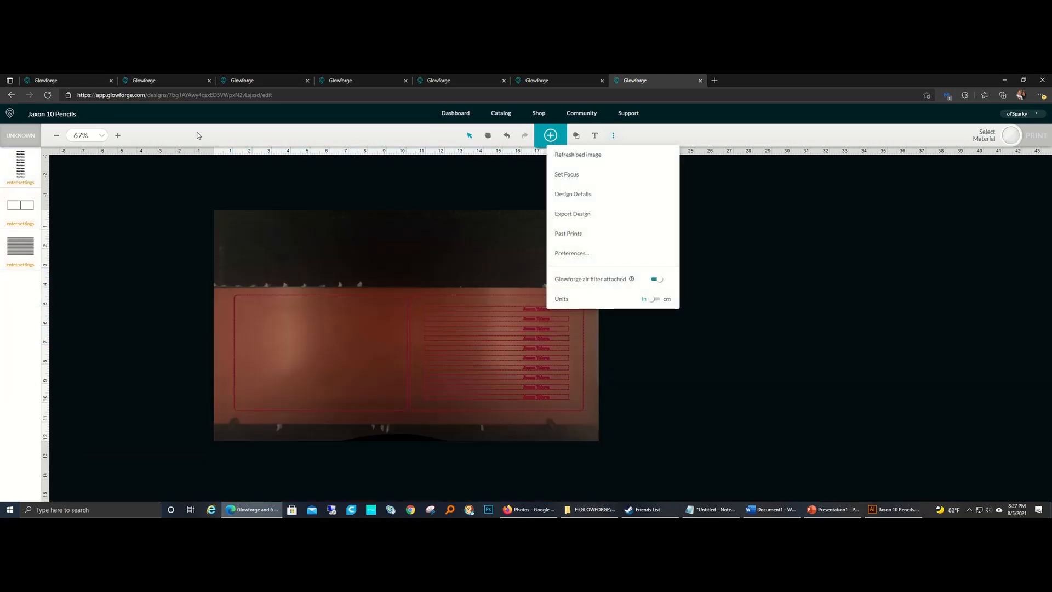
click(586, 181)
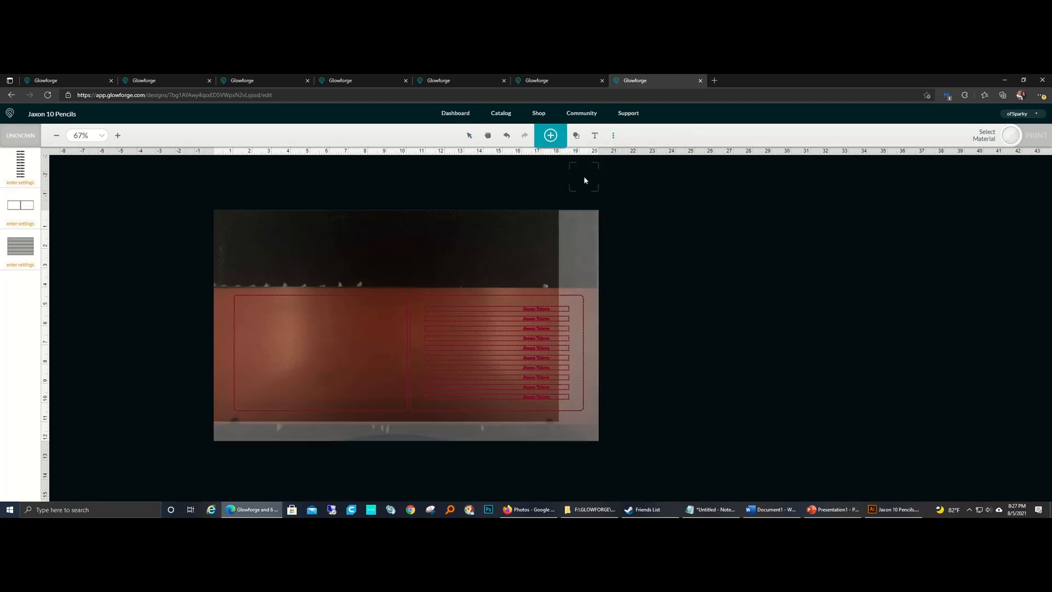
click(410, 356)
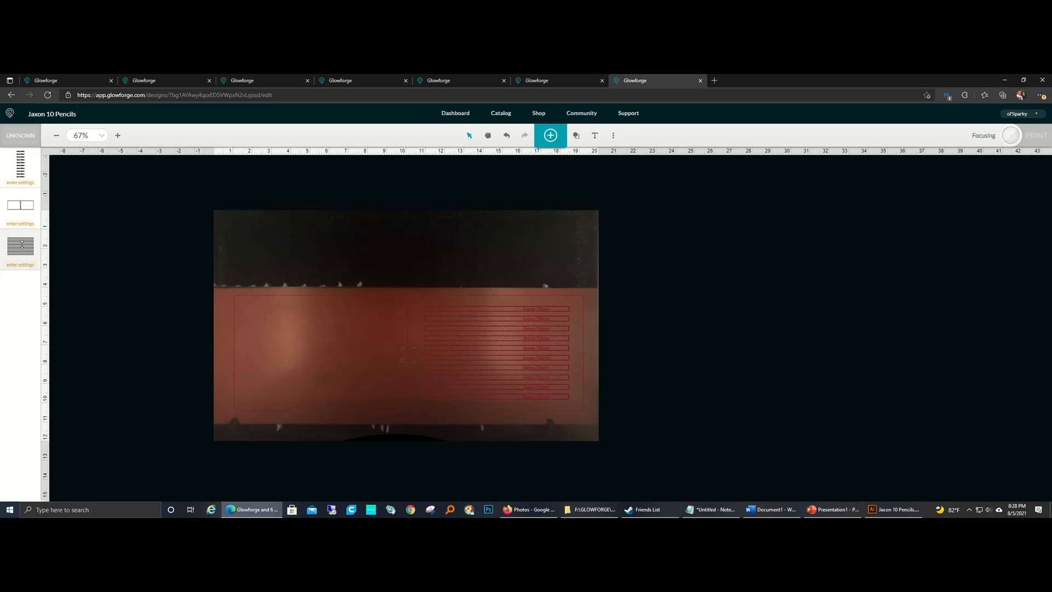
Step: Move the pencil outlines operation to first place in the print order, ahead of the names and the jig rectangles
drag(22, 244, 20, 164)
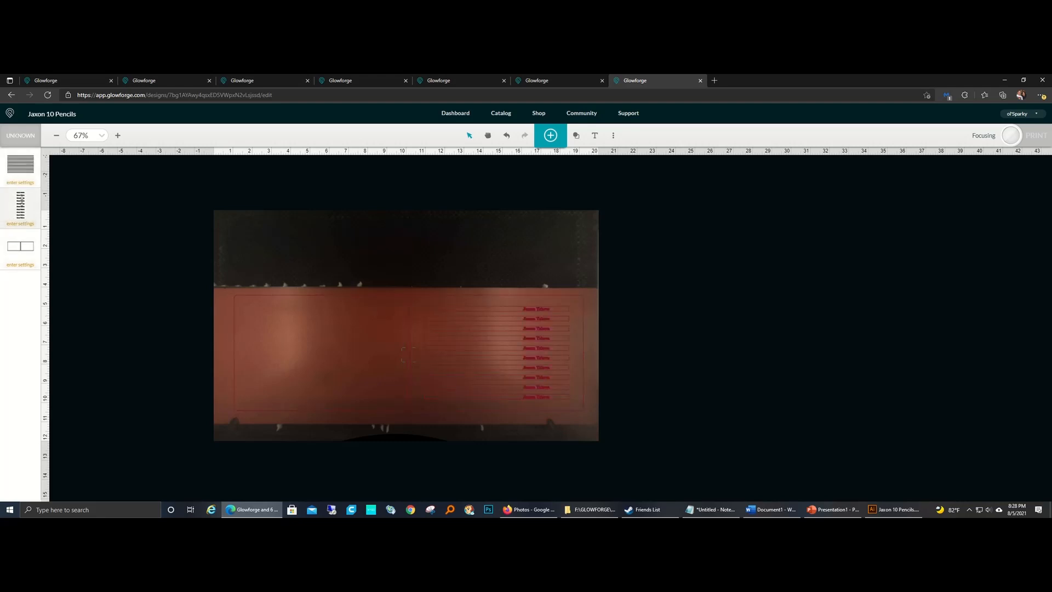
Step: Assign the Dollar Tree Foam Core custom cut setting to the pencil outlines and set its precision power to 80
click(499, 334)
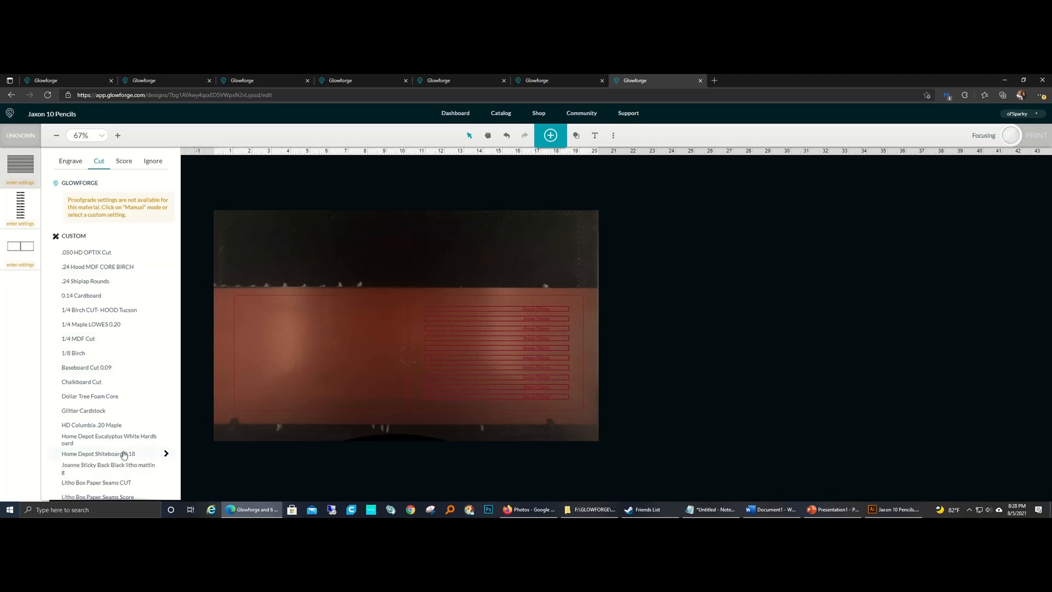
scroll(125, 455, down, 3)
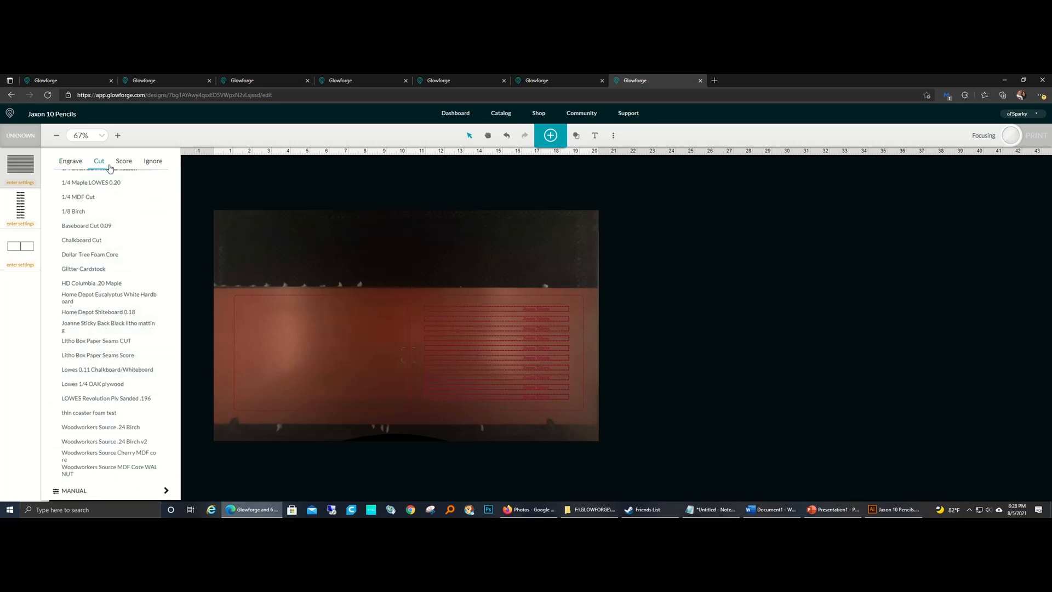
click(93, 258)
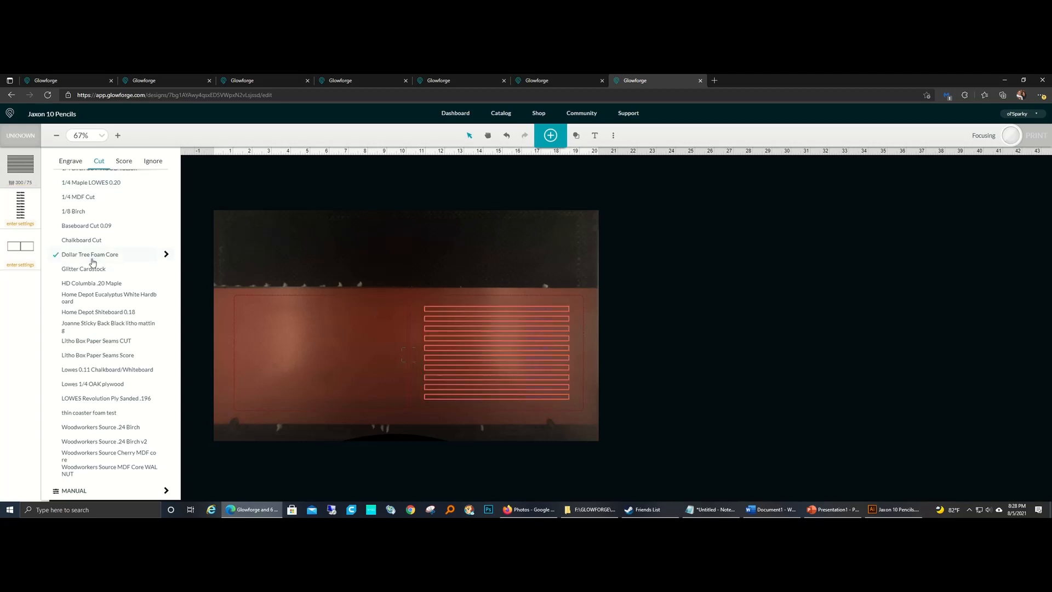
click(166, 255)
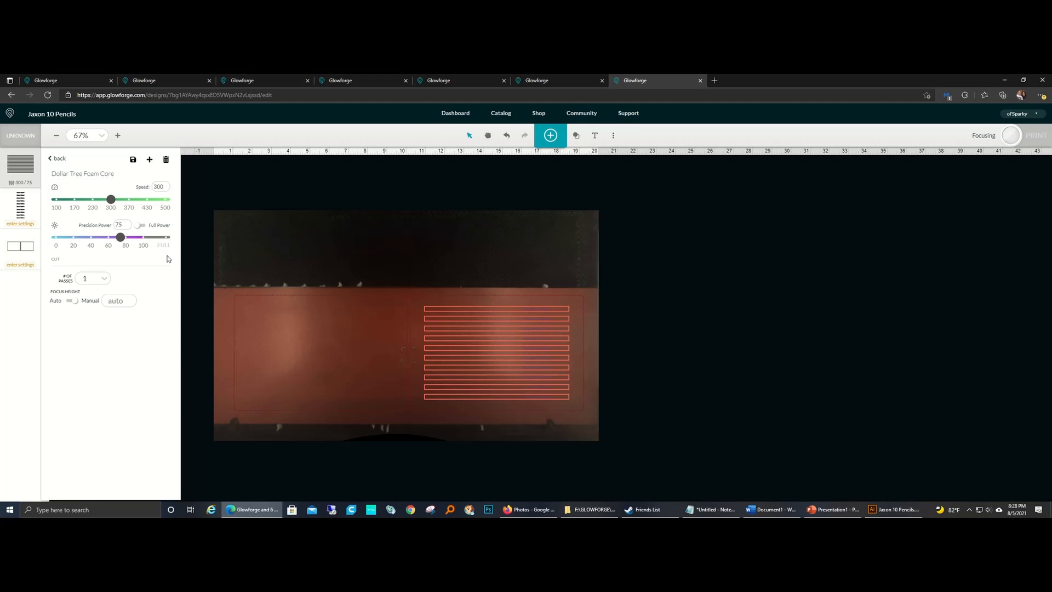
click(121, 226)
drag(122, 225, 112, 228)
text(80)
click(240, 188)
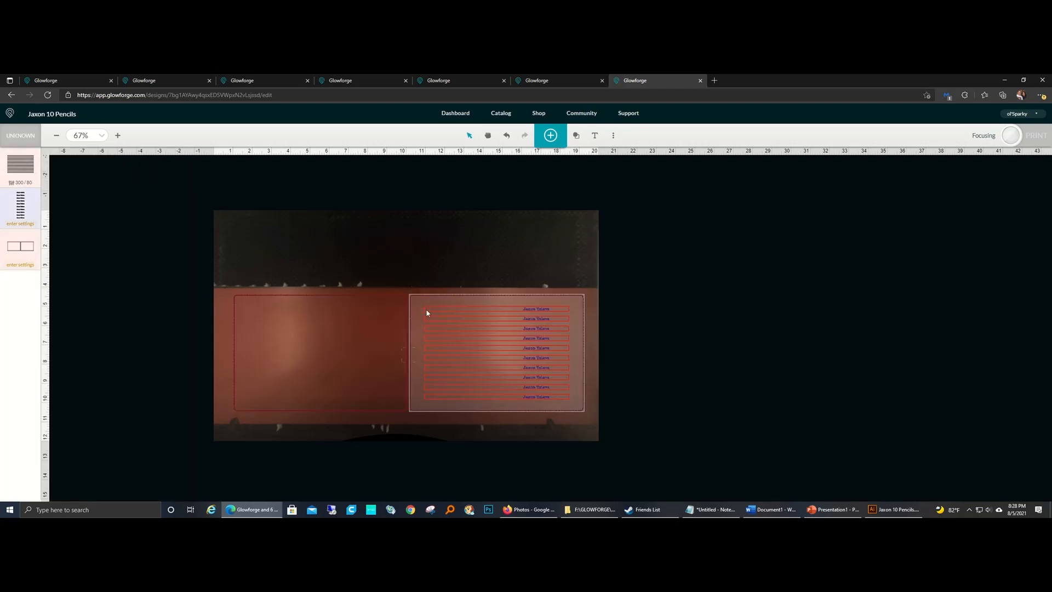
Step: Set both the names operation and the jig rectangles operation to Ignore
click(20, 204)
click(164, 162)
click(34, 248)
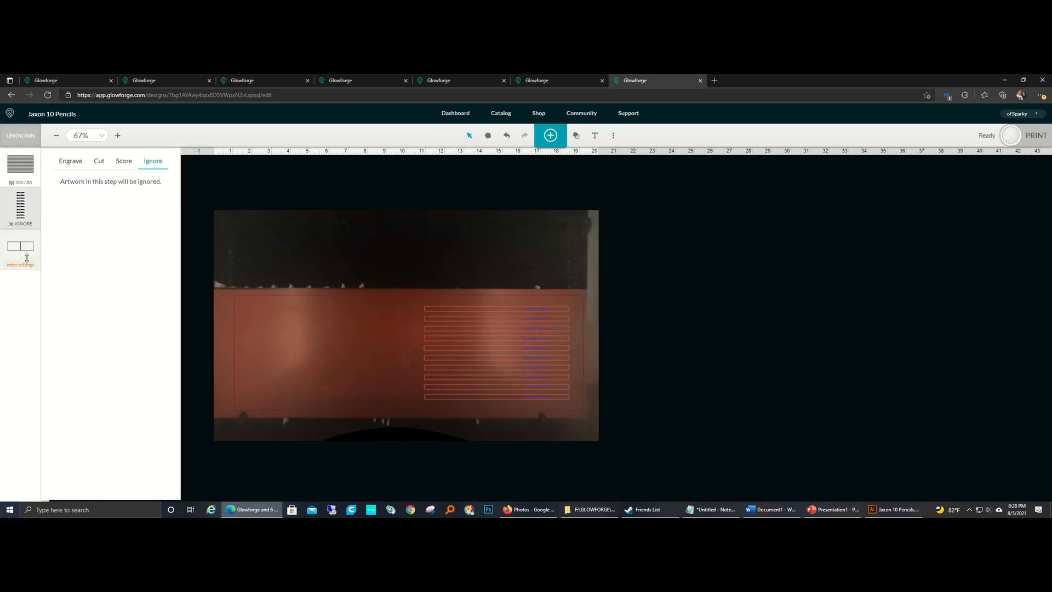
click(149, 161)
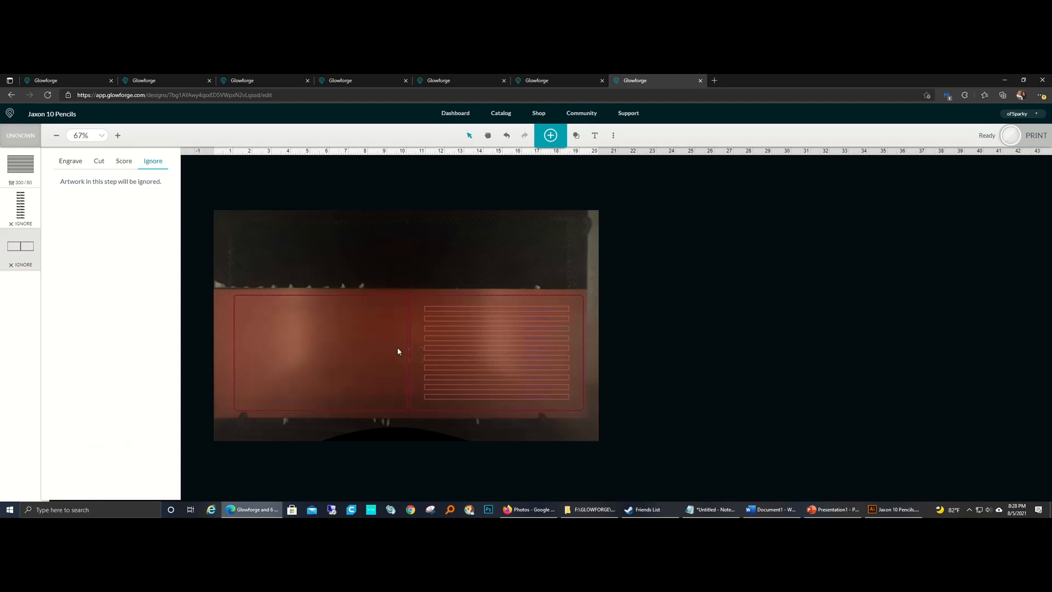
click(701, 382)
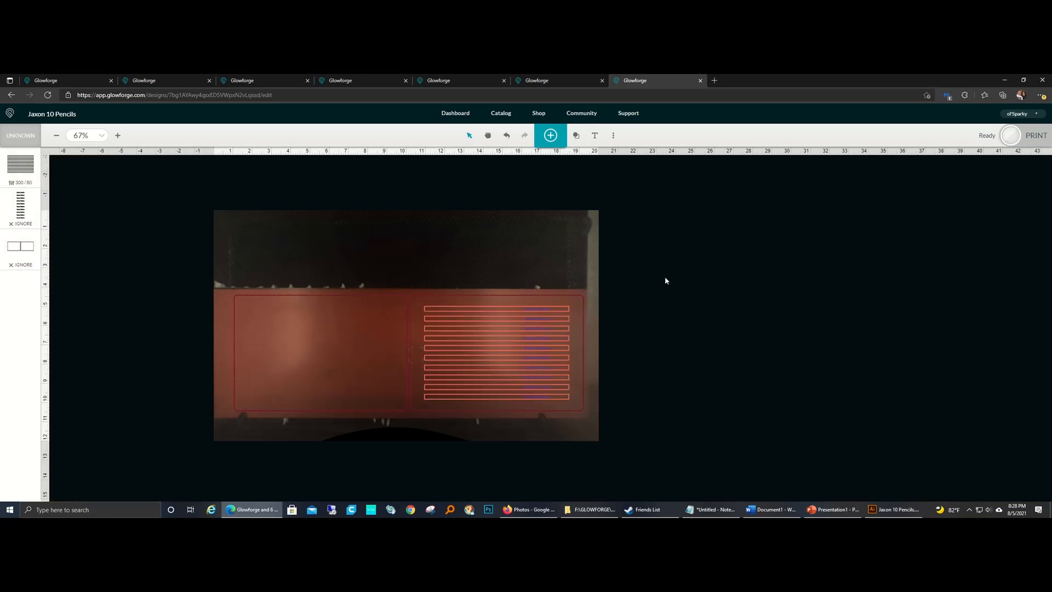
Step: Nudge the entire design left to X position 9.833 in, deselect it and start the print
drag(665, 280, 200, 449)
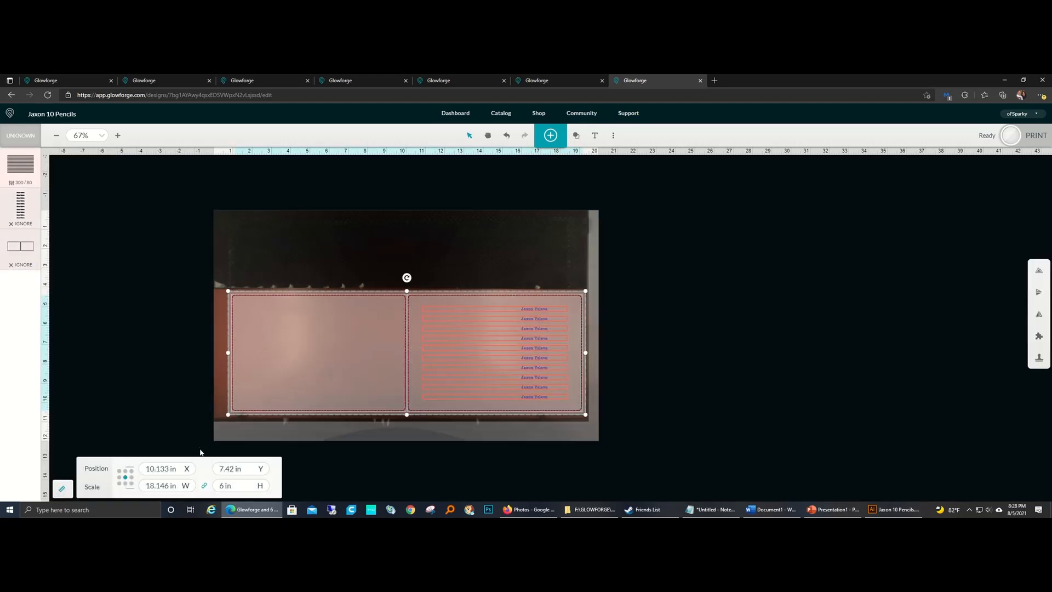
key(Left)
key(Left)
key(Left)
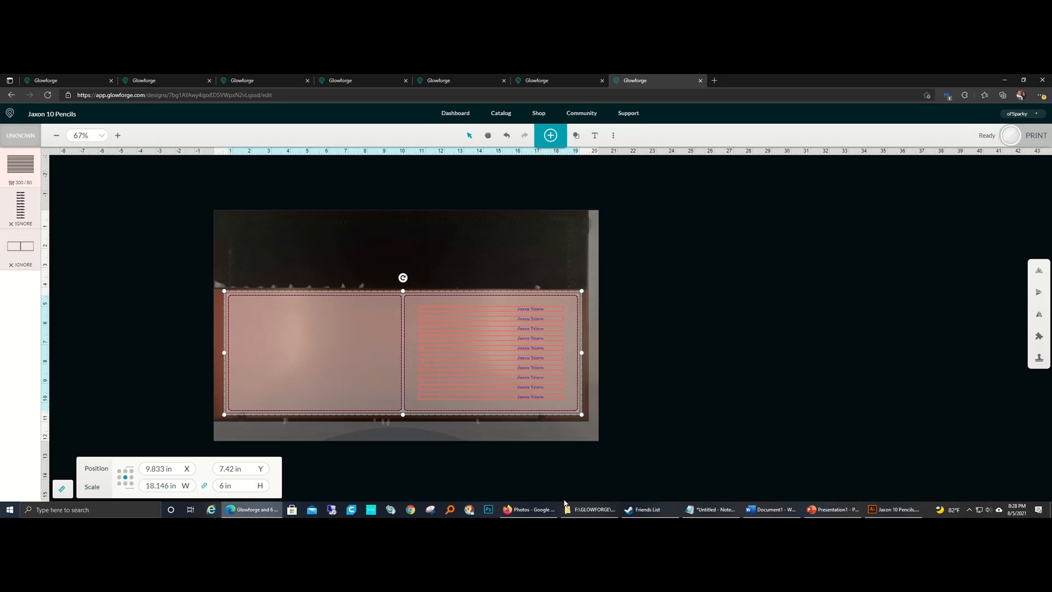
click(609, 498)
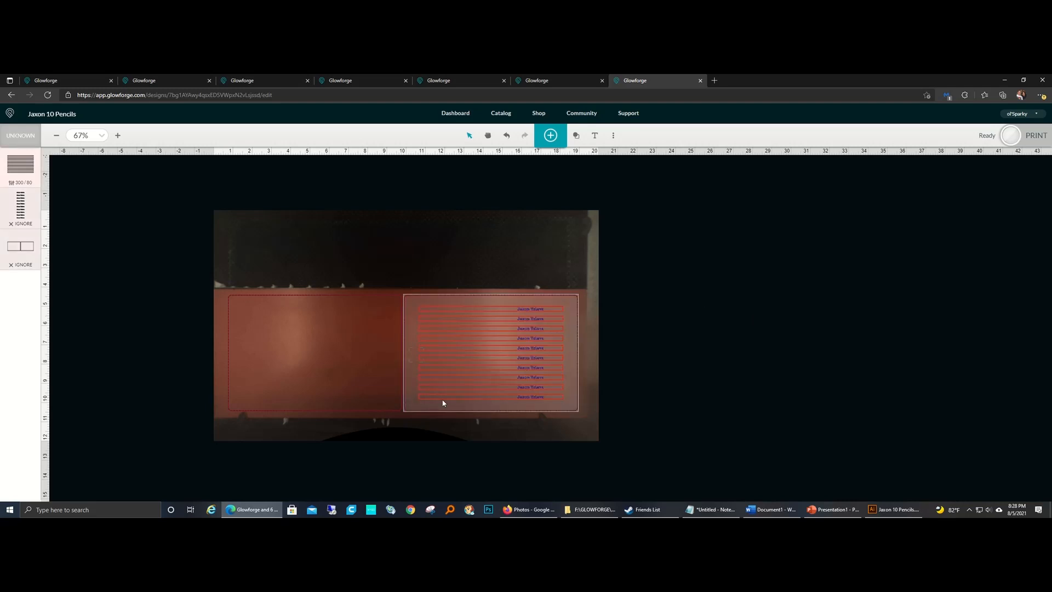
click(1010, 136)
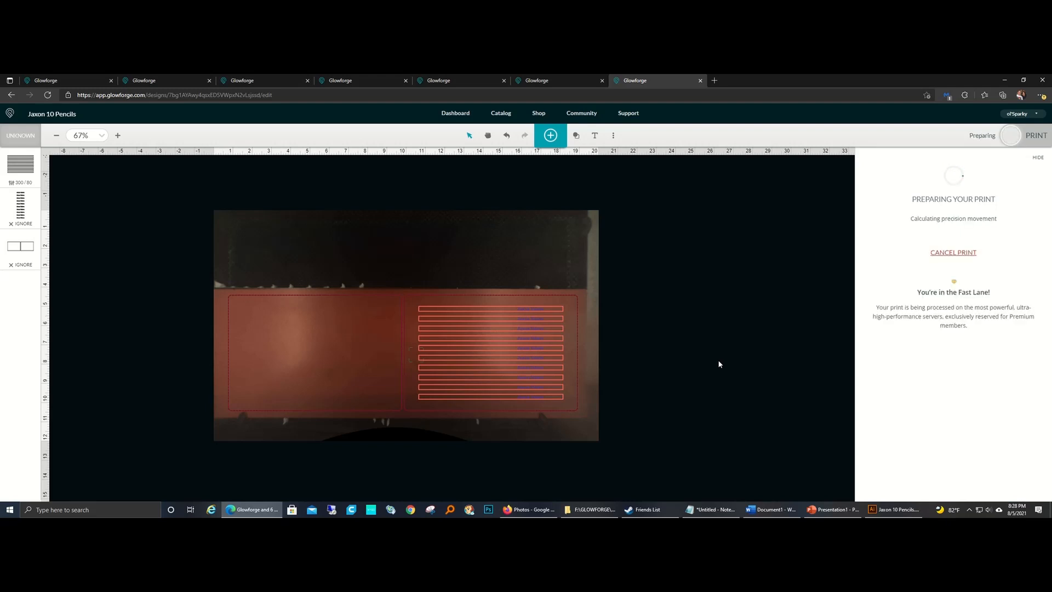